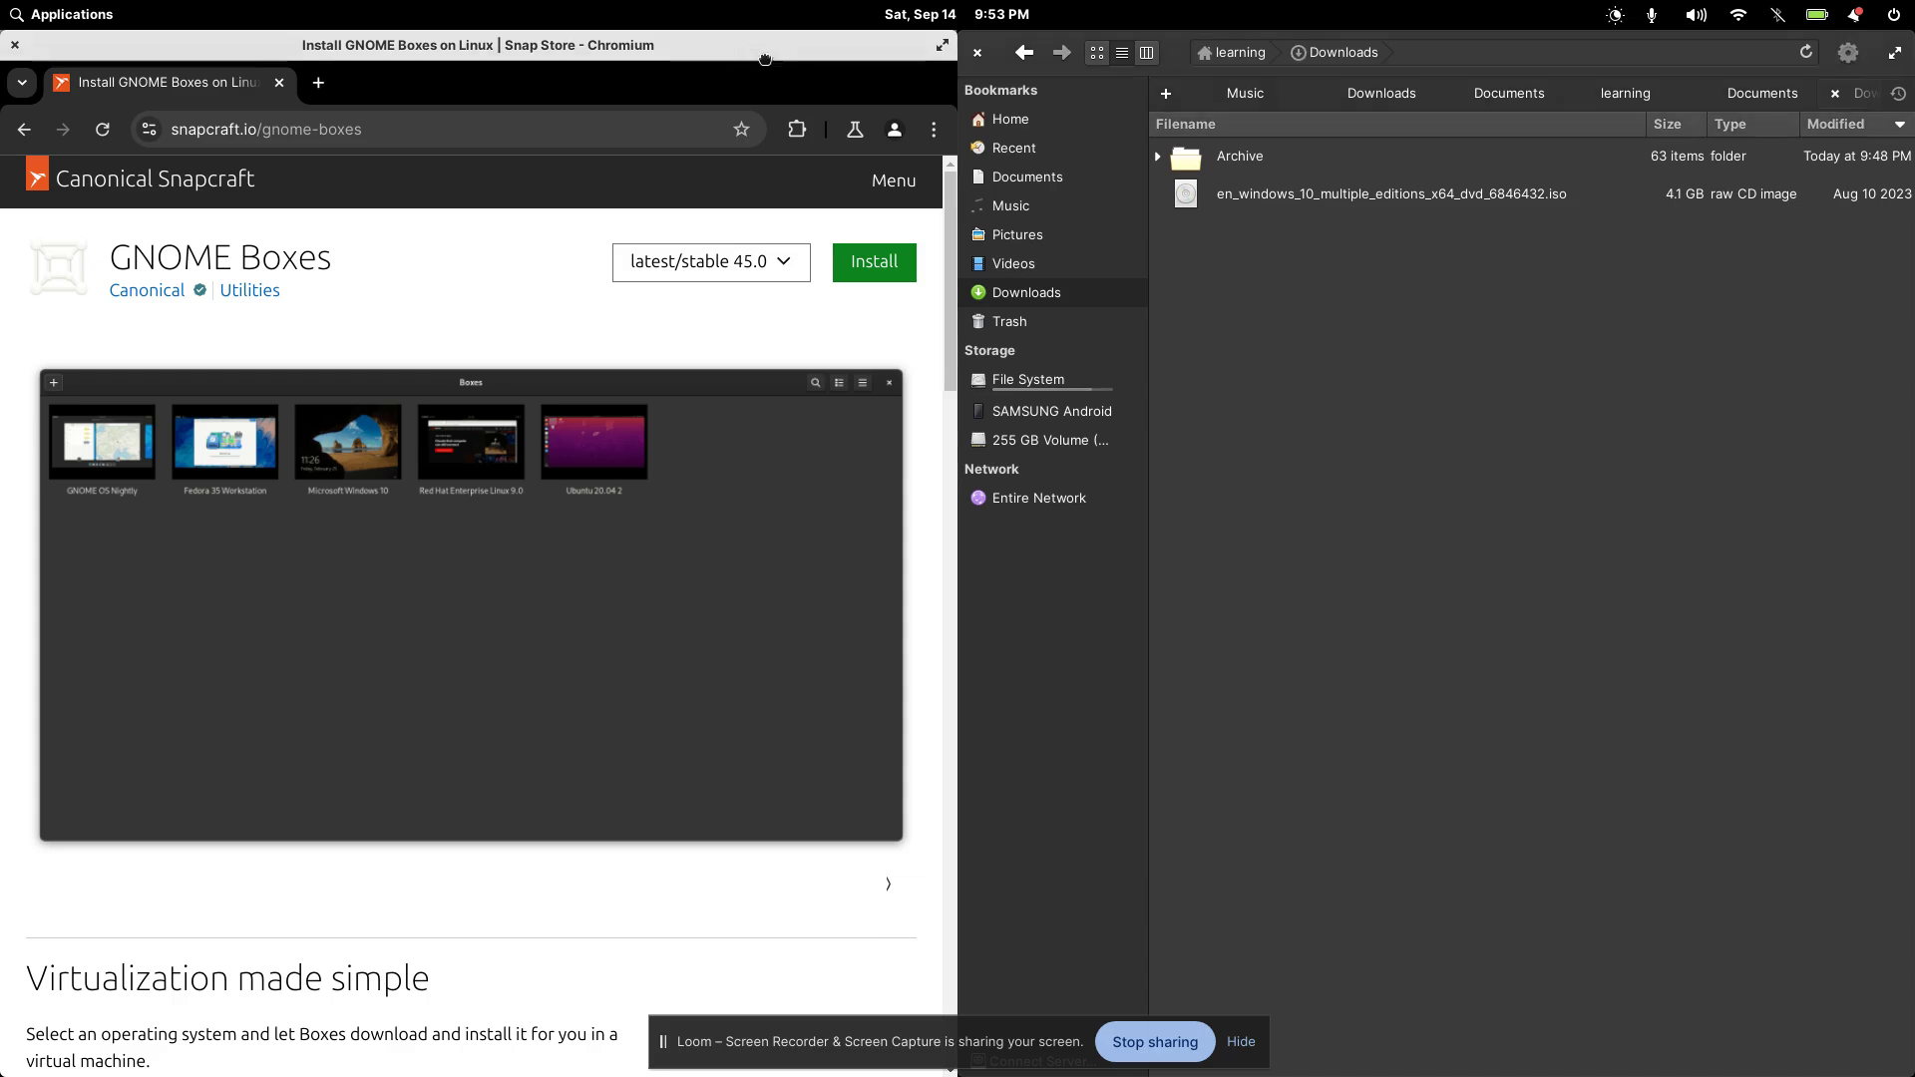
# - Select and then deselect the GNOME Boxes heading text on the page
pyautogui.moveTo(765, 46); pyautogui.dragTo(6, 141)
pyautogui.moveTo(110, 257); pyautogui.dragTo(343, 264)
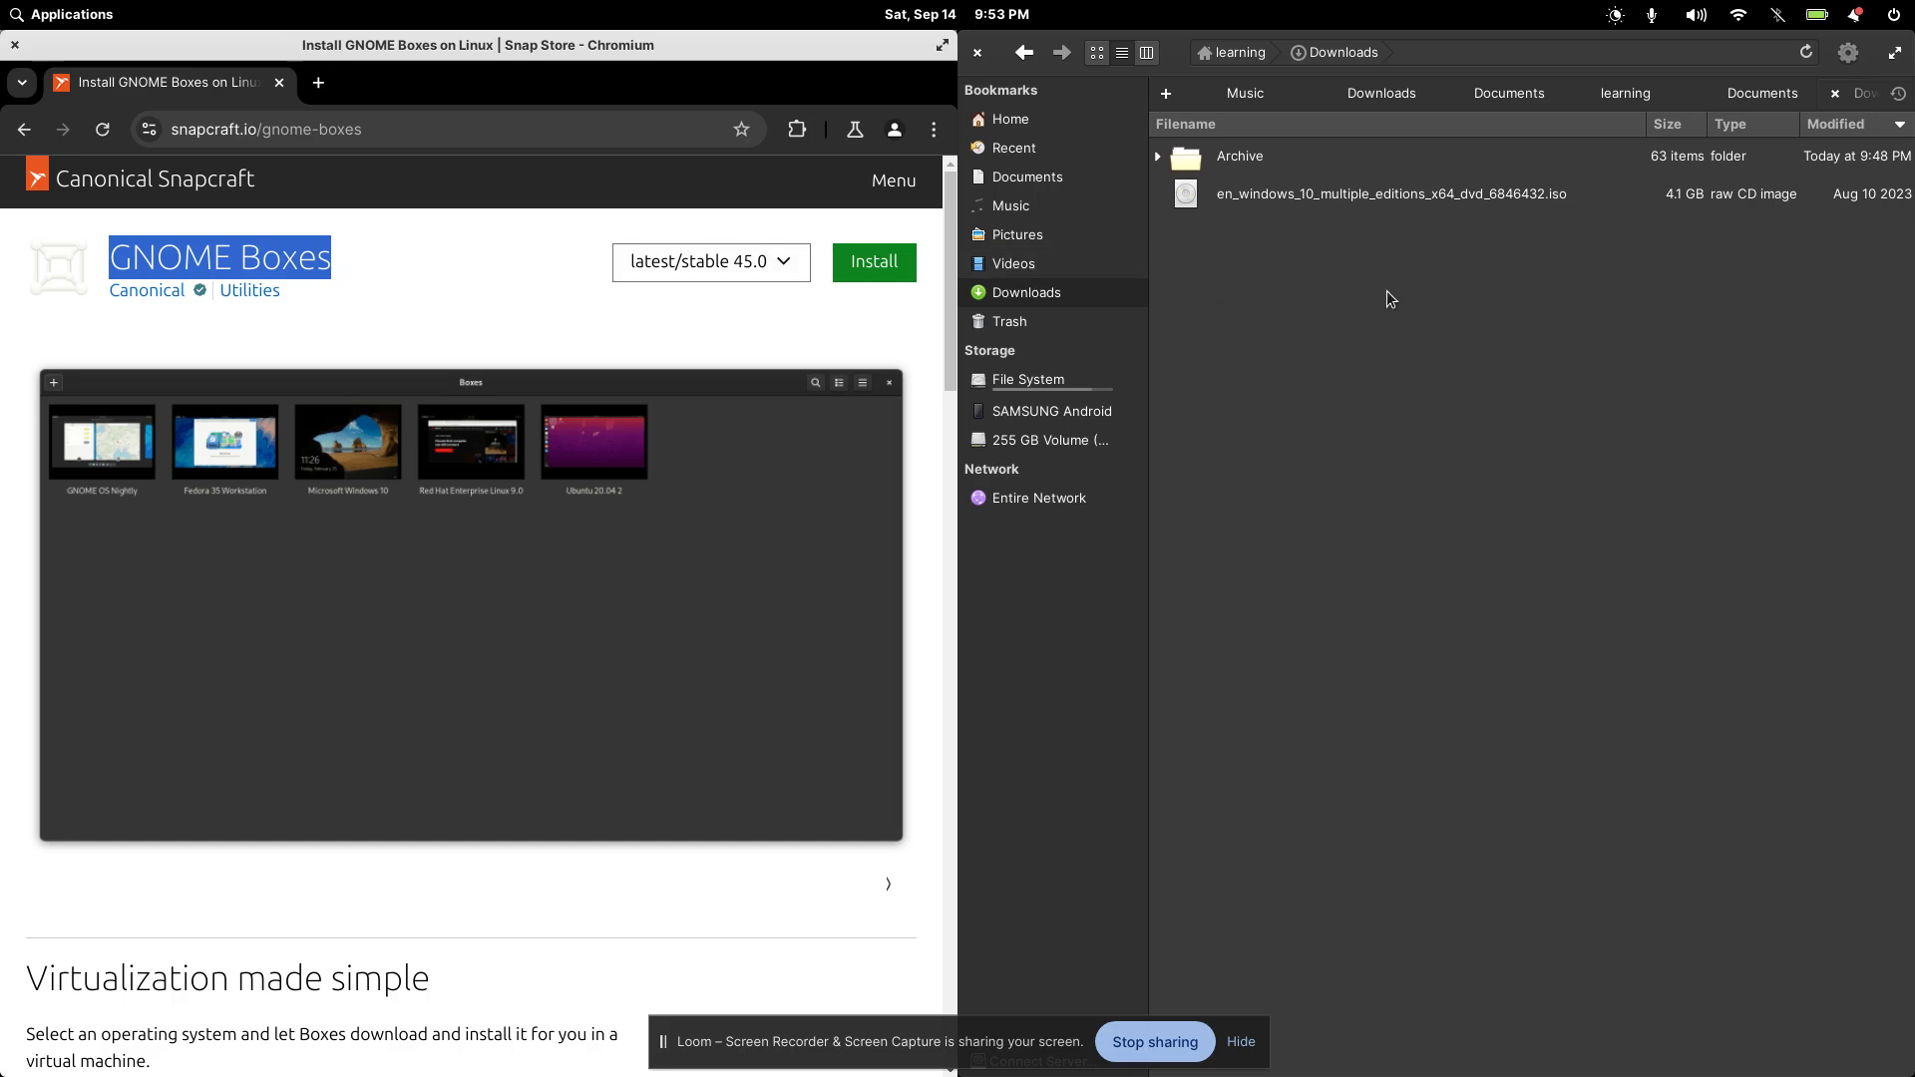
pyautogui.click(423, 265)
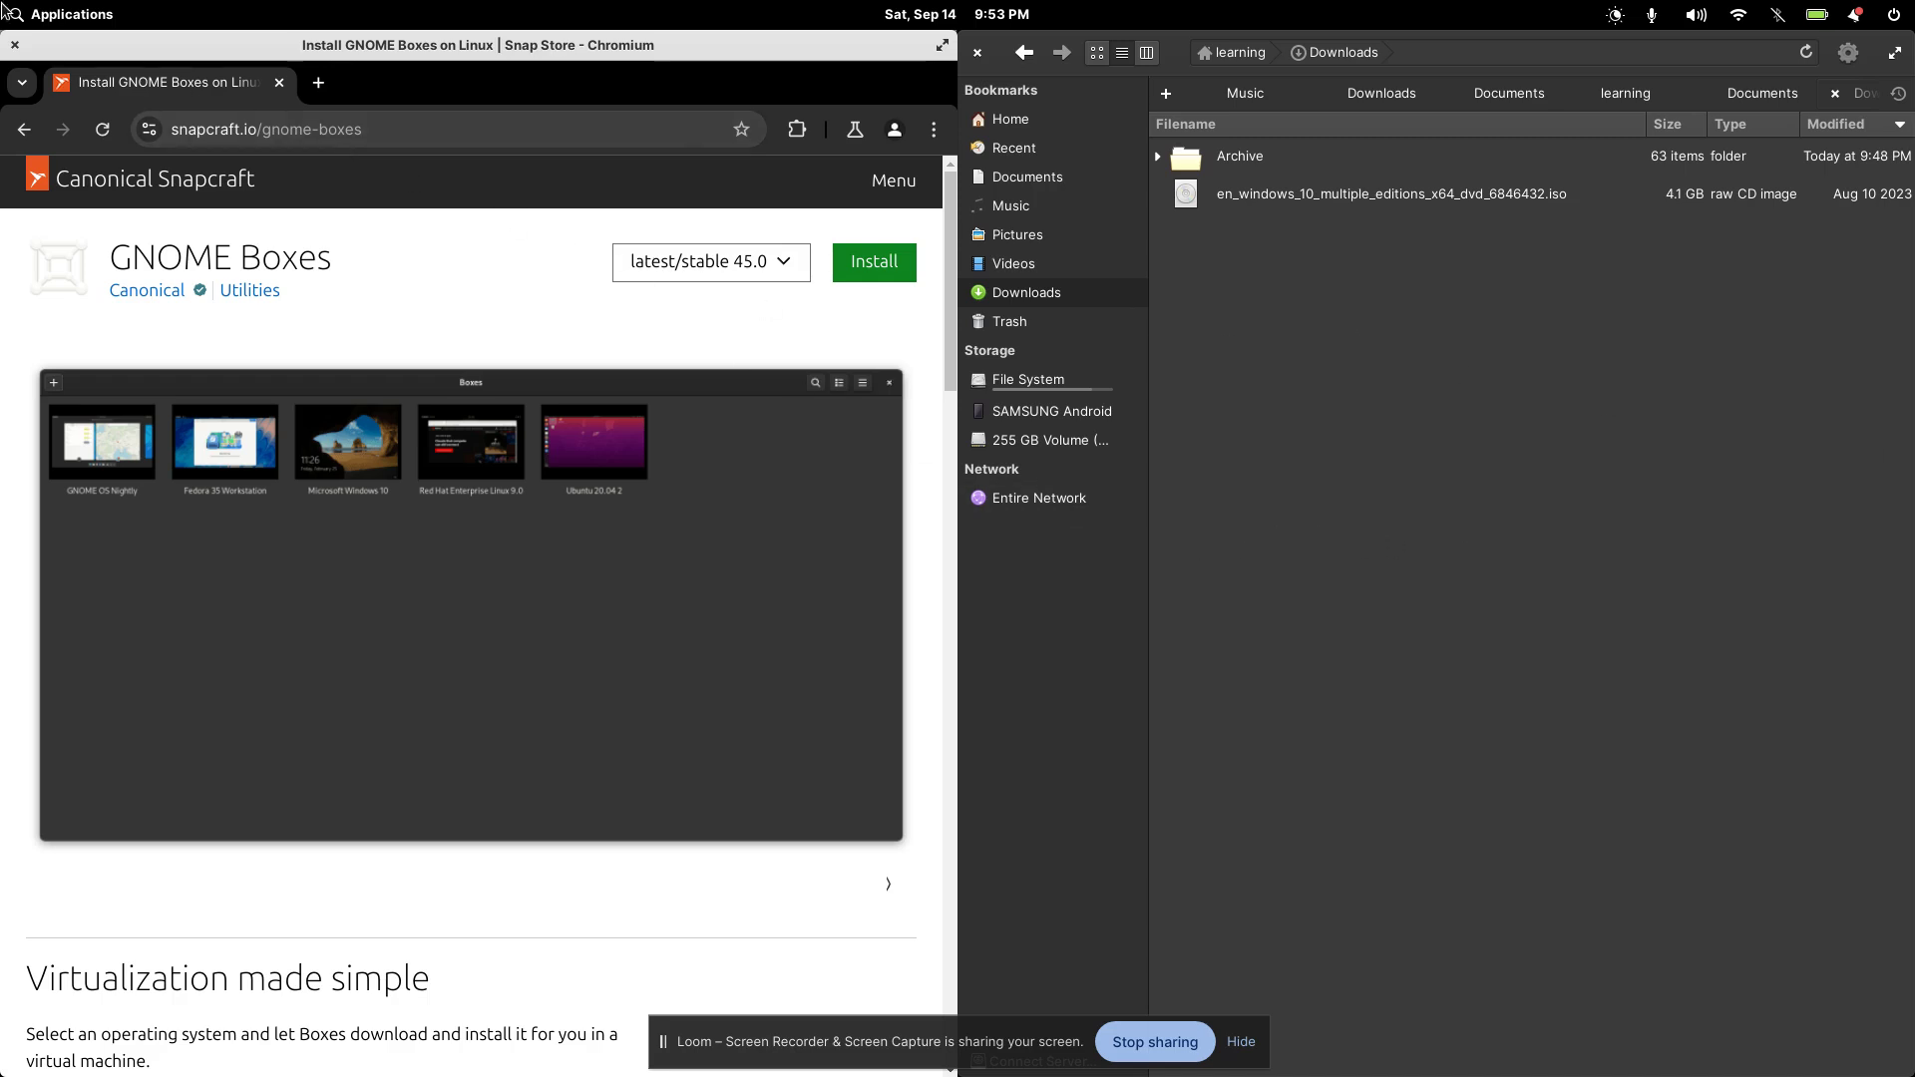
# - Launch the Snap Store, search it for 'gnome boxes', then close it
pyautogui.click(40, 16)
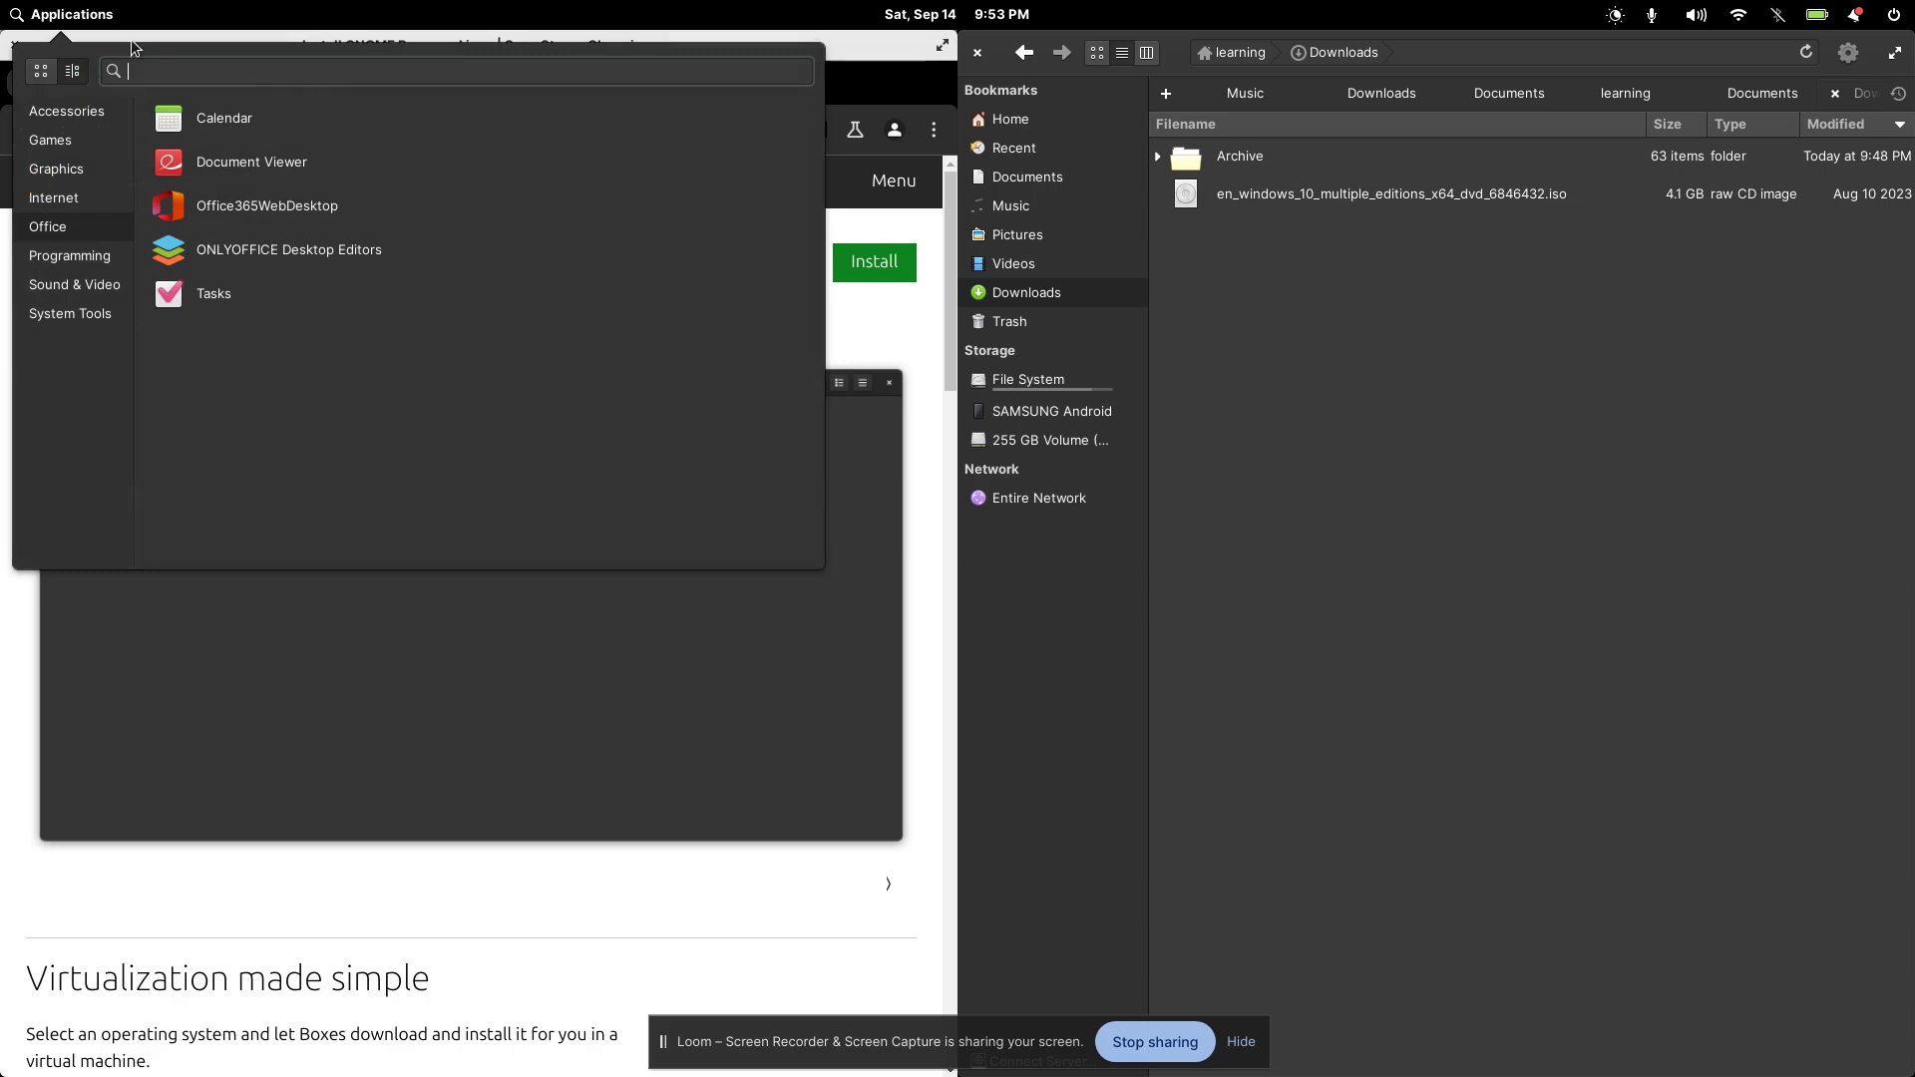
pyautogui.write('snap')
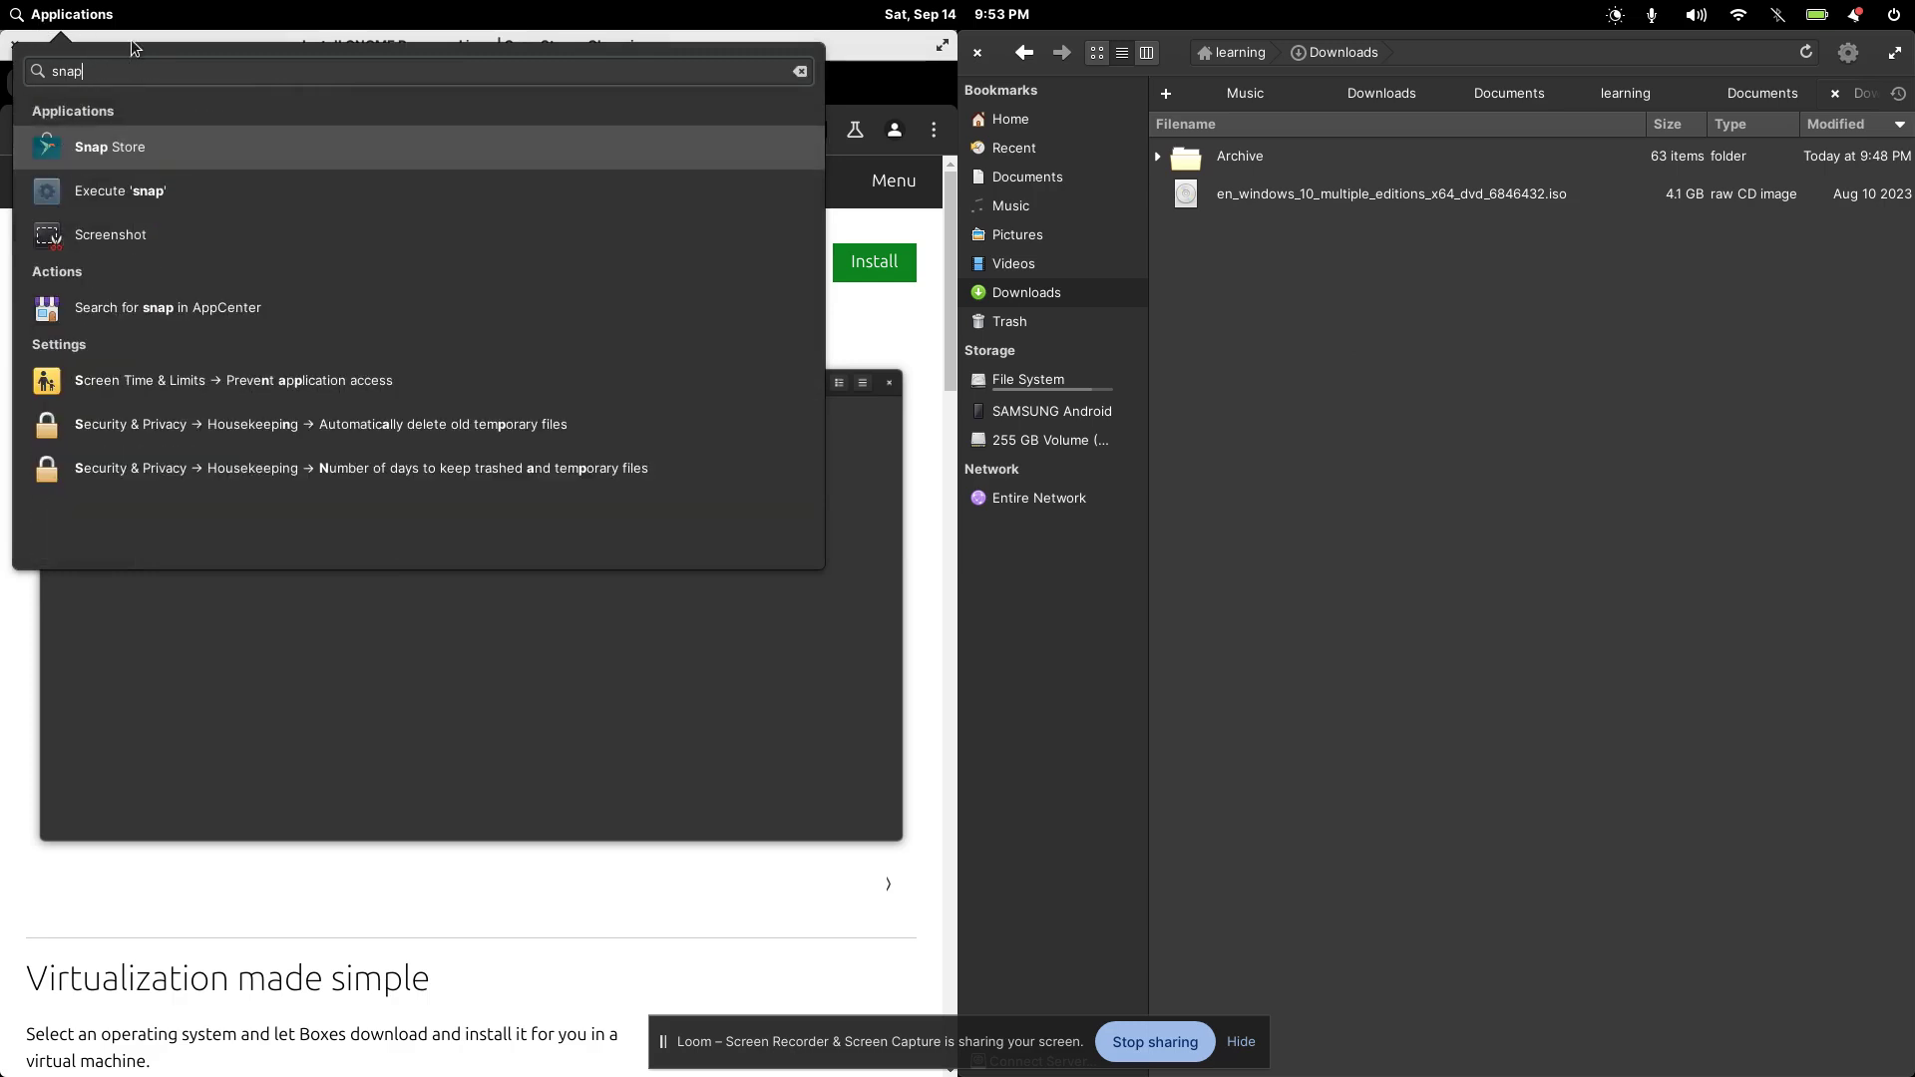
pyautogui.click(152, 152)
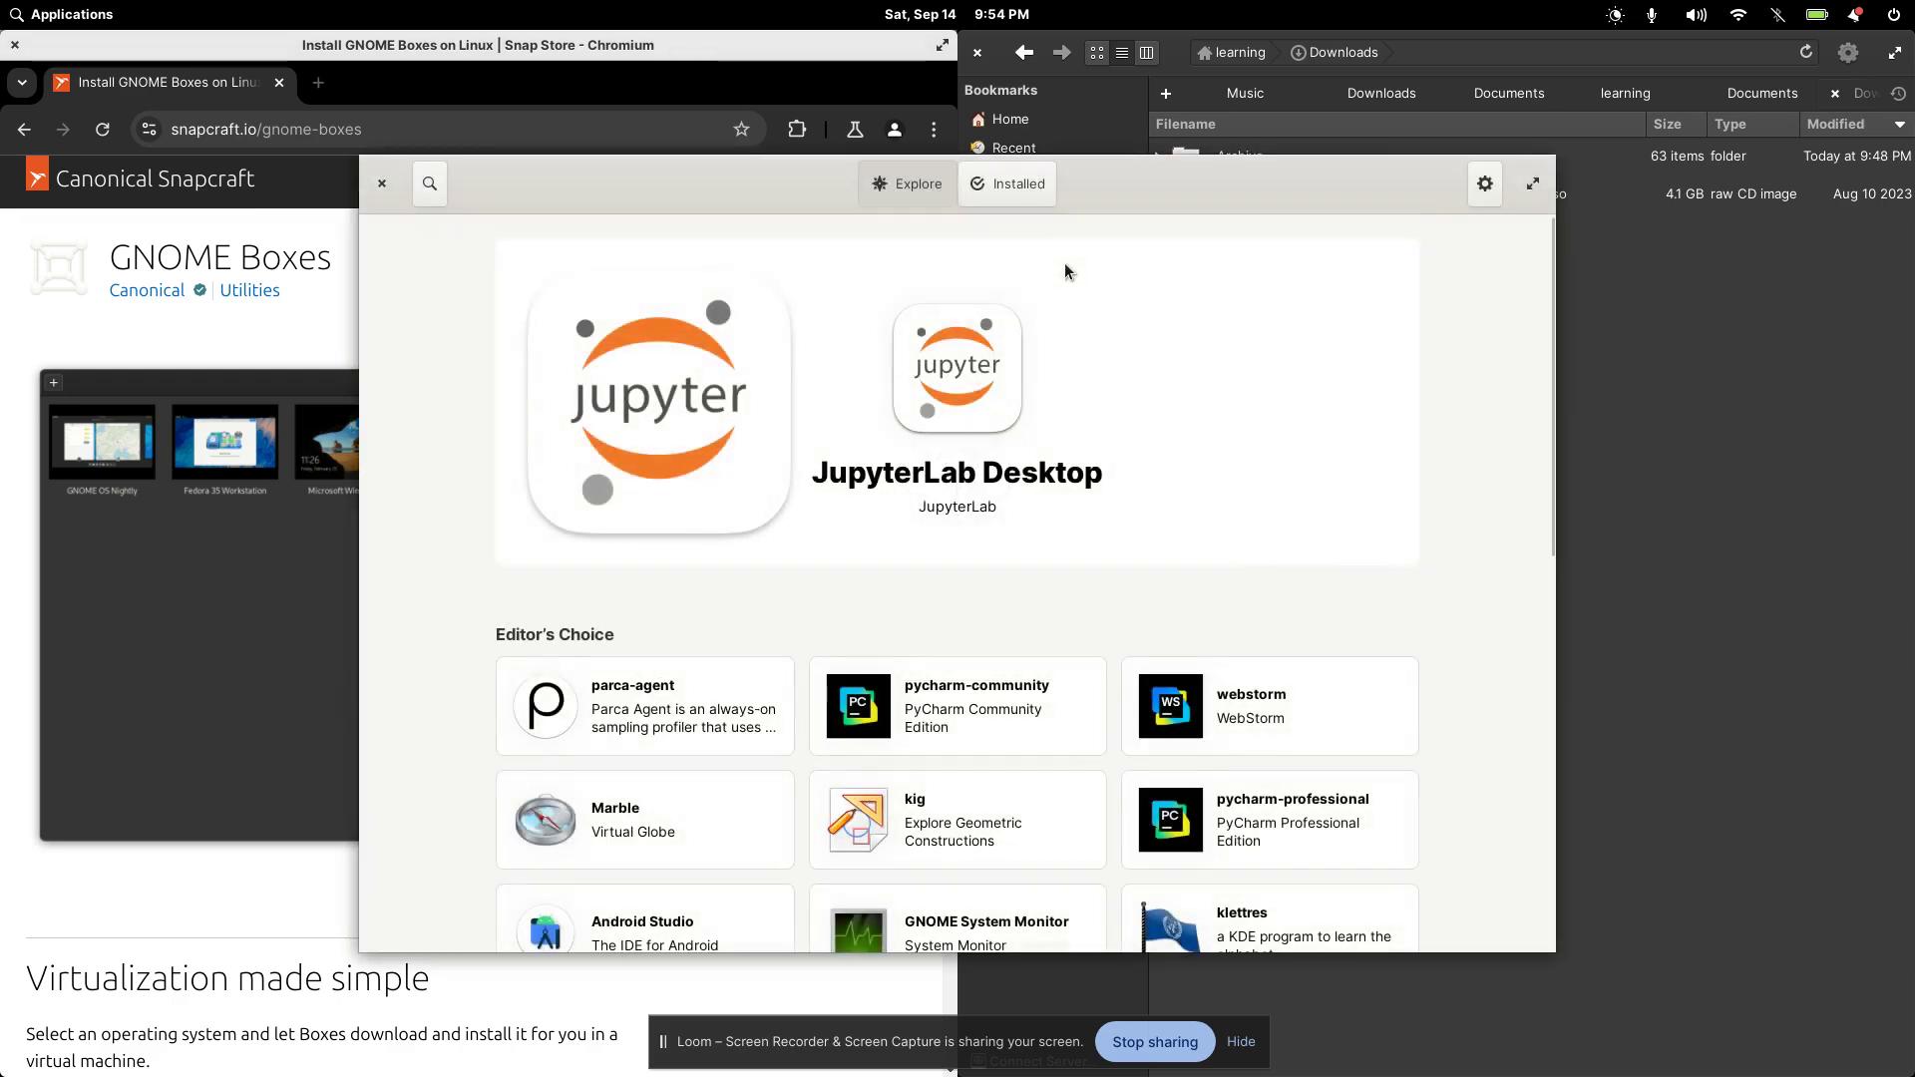
pyautogui.click(430, 183)
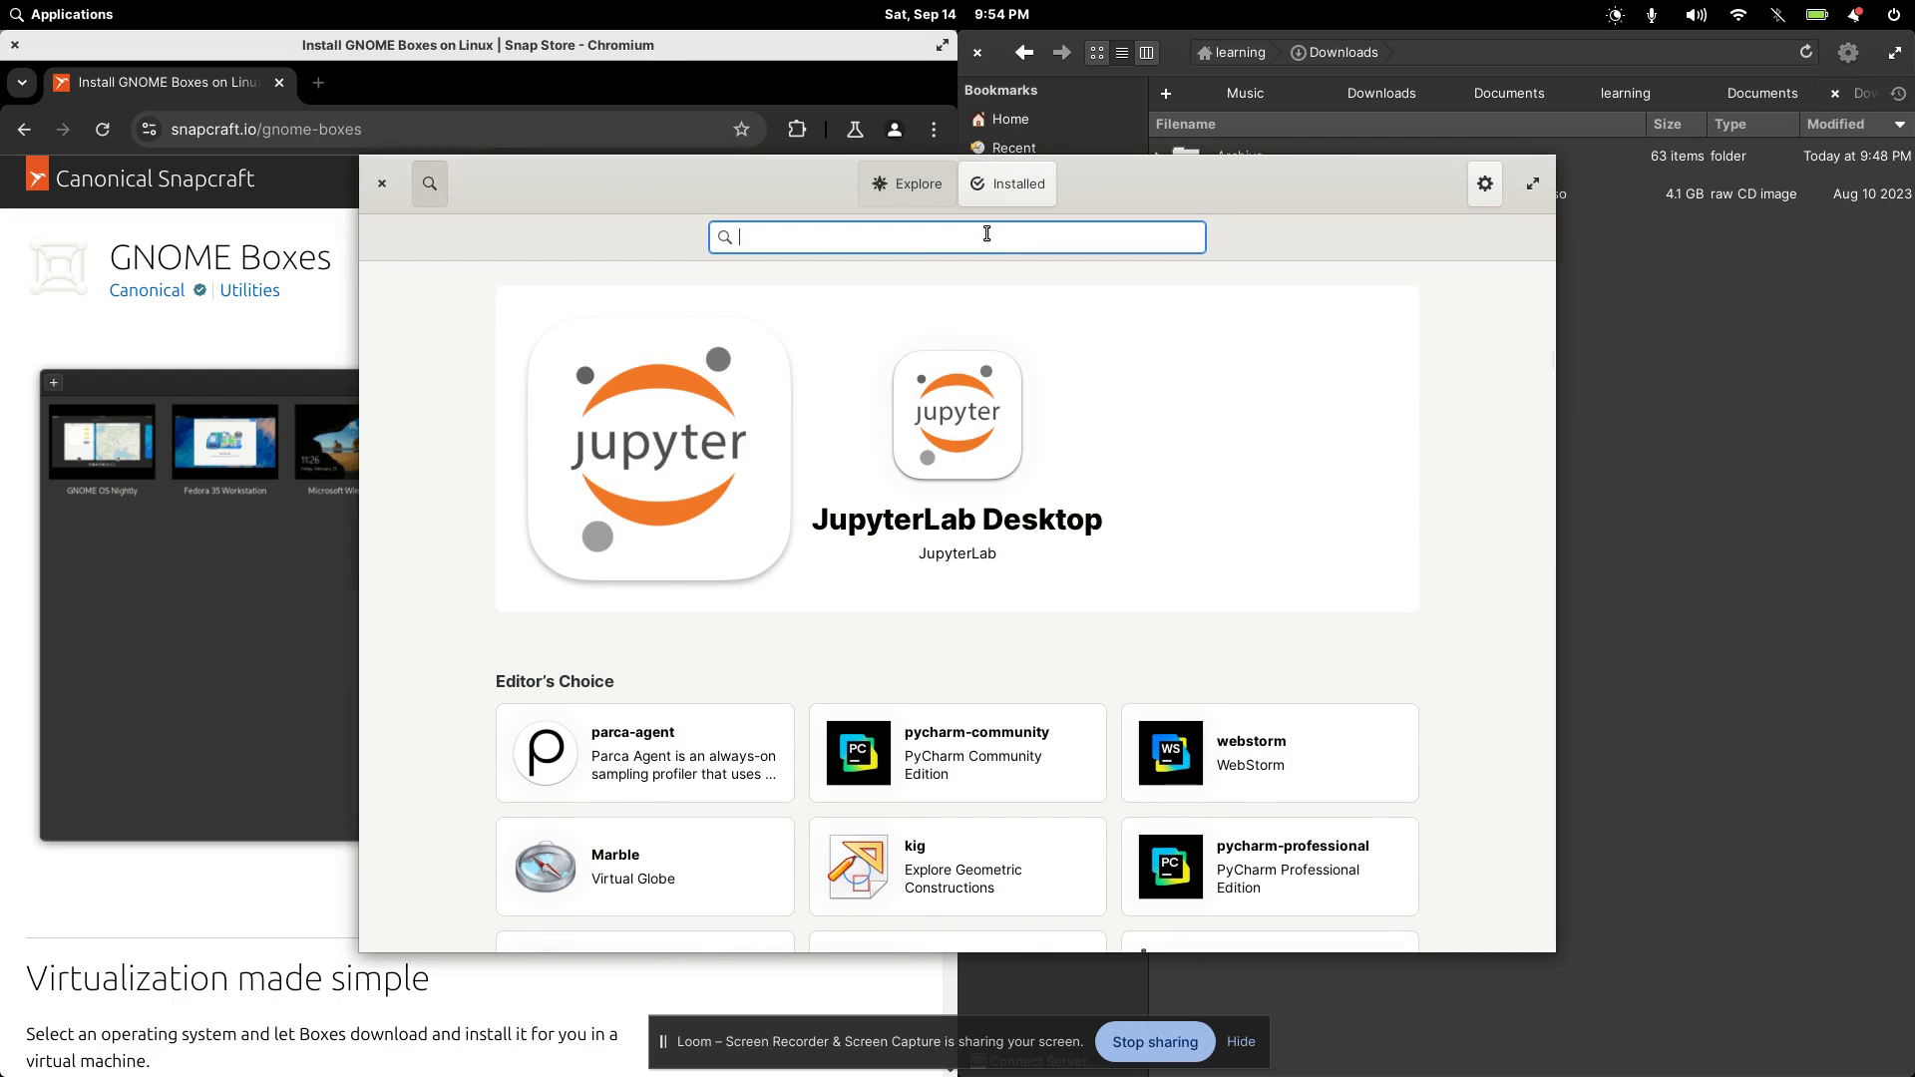
pyautogui.write('gnome')
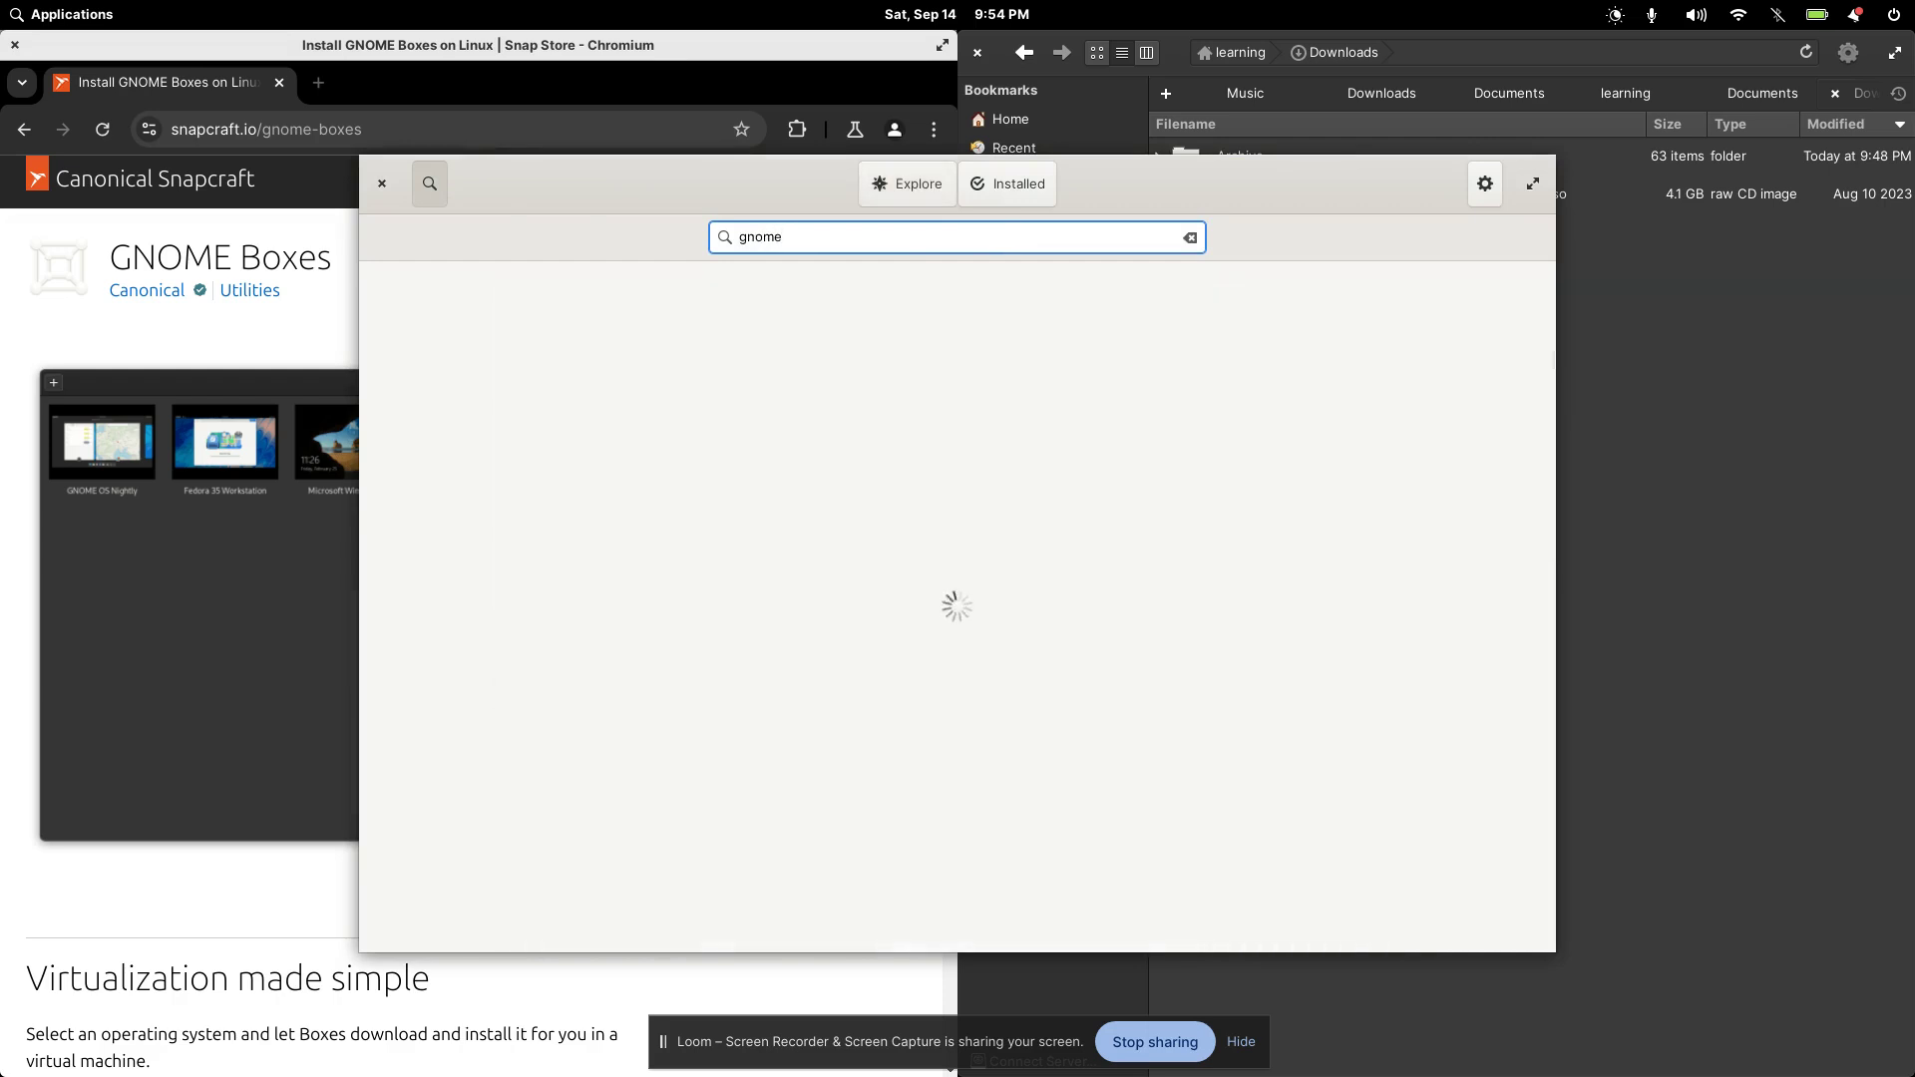
pyautogui.write(' boxes')
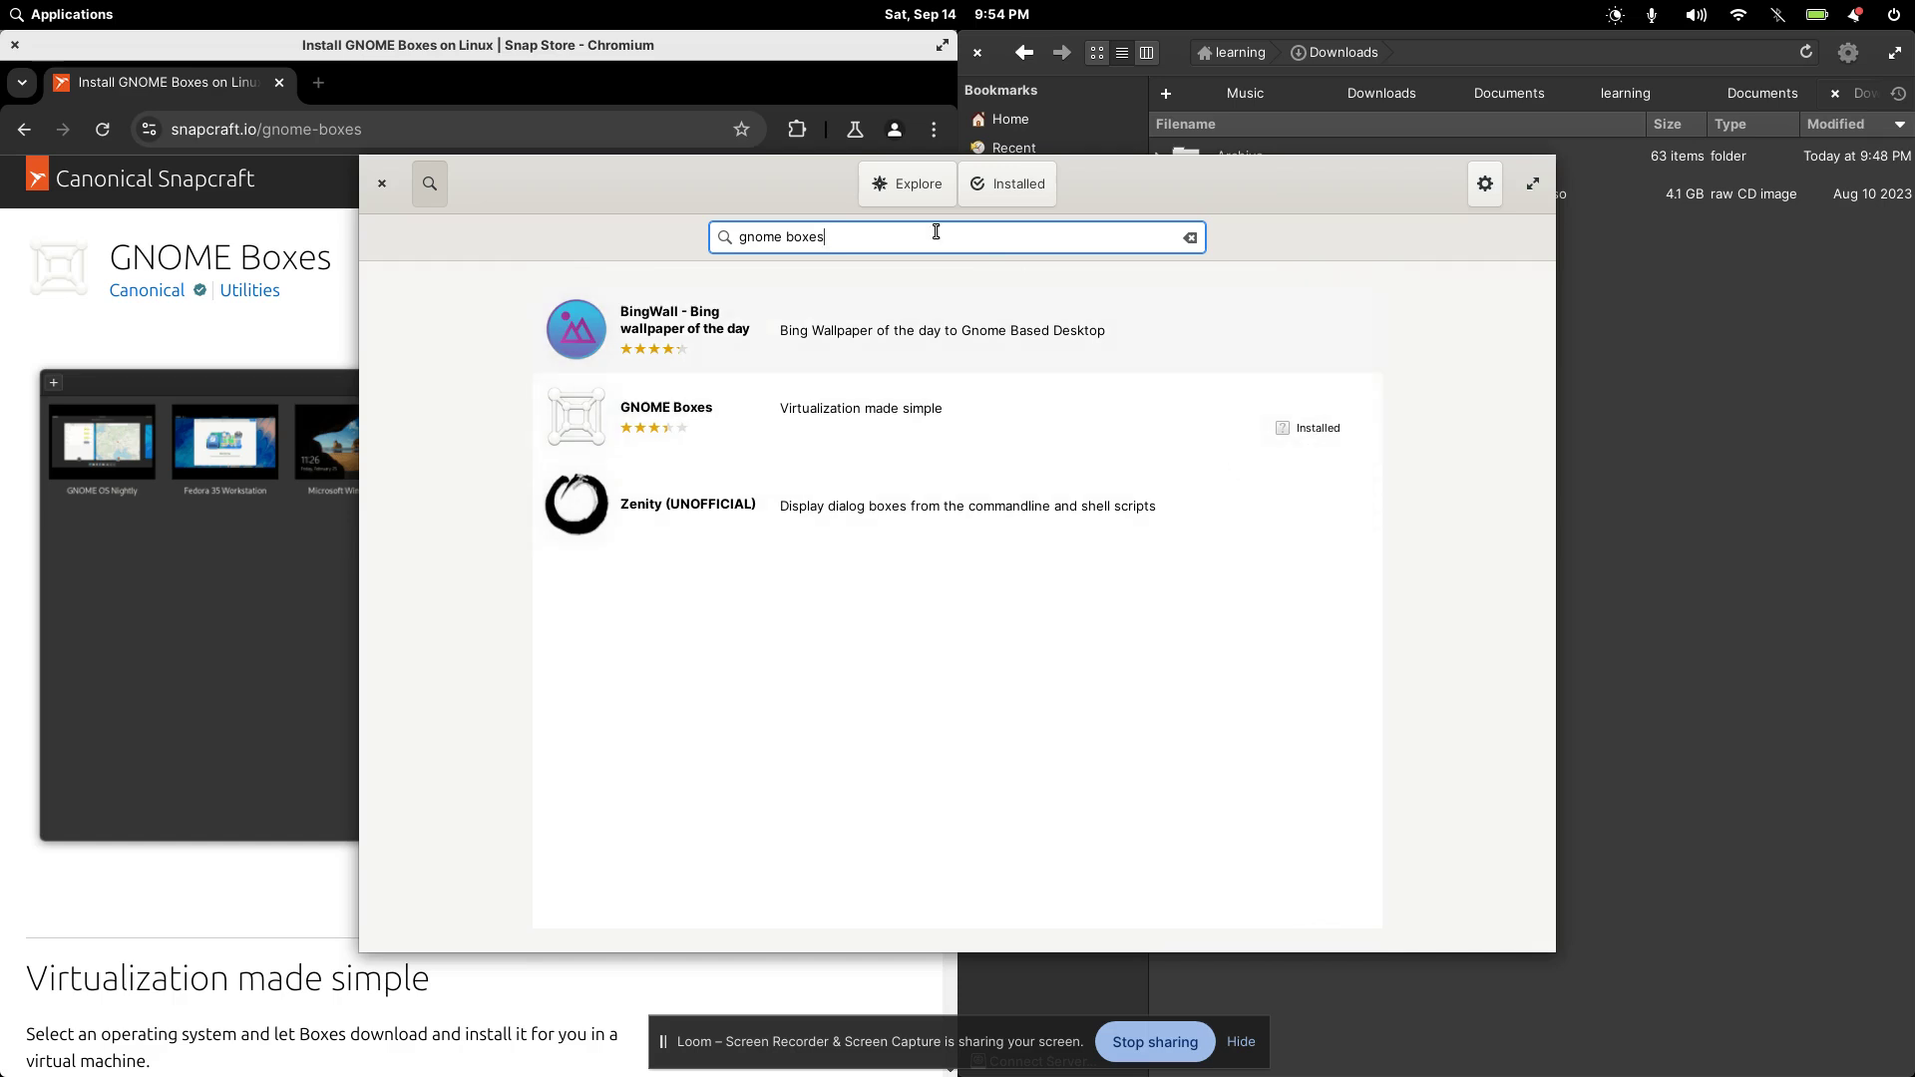
pyautogui.click(383, 185)
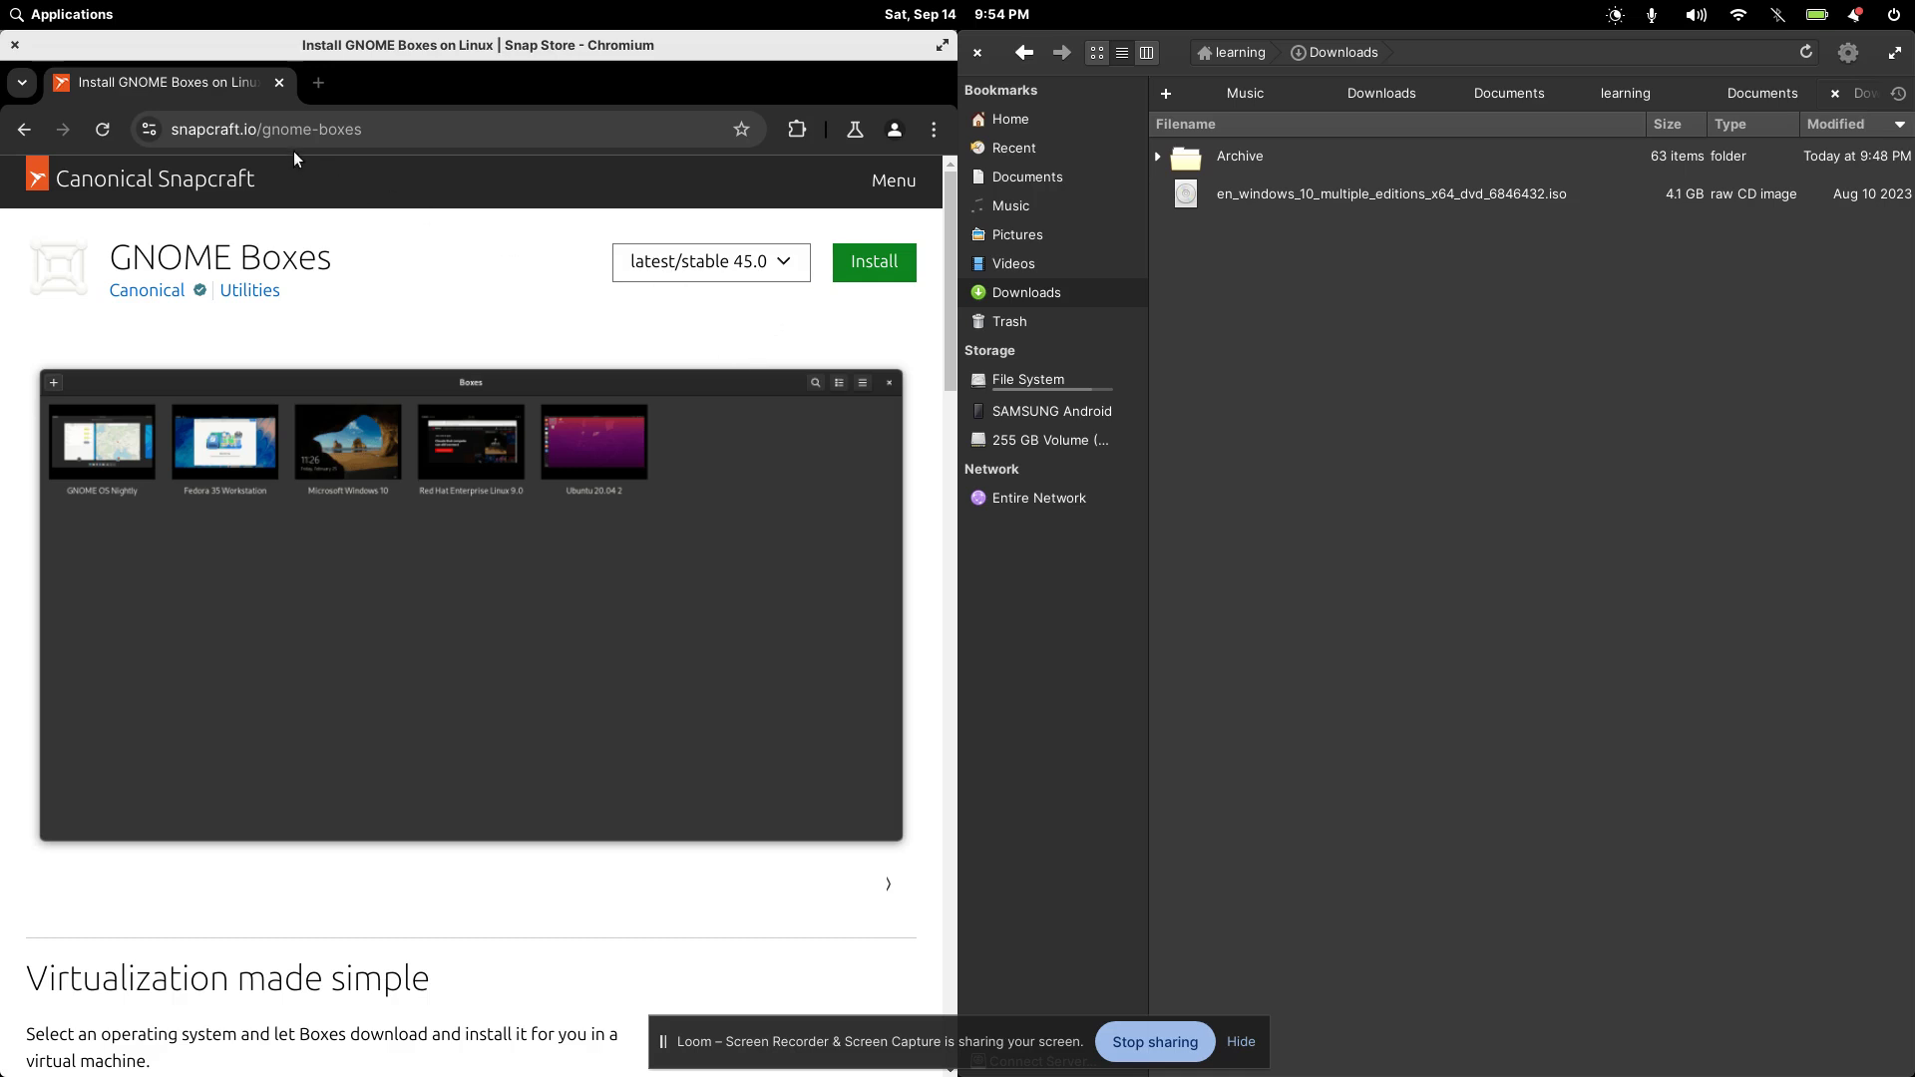
# - Search Snapcraft for 'boxes' and open the GNOME Boxes snap page
pyautogui.click(117, 176)
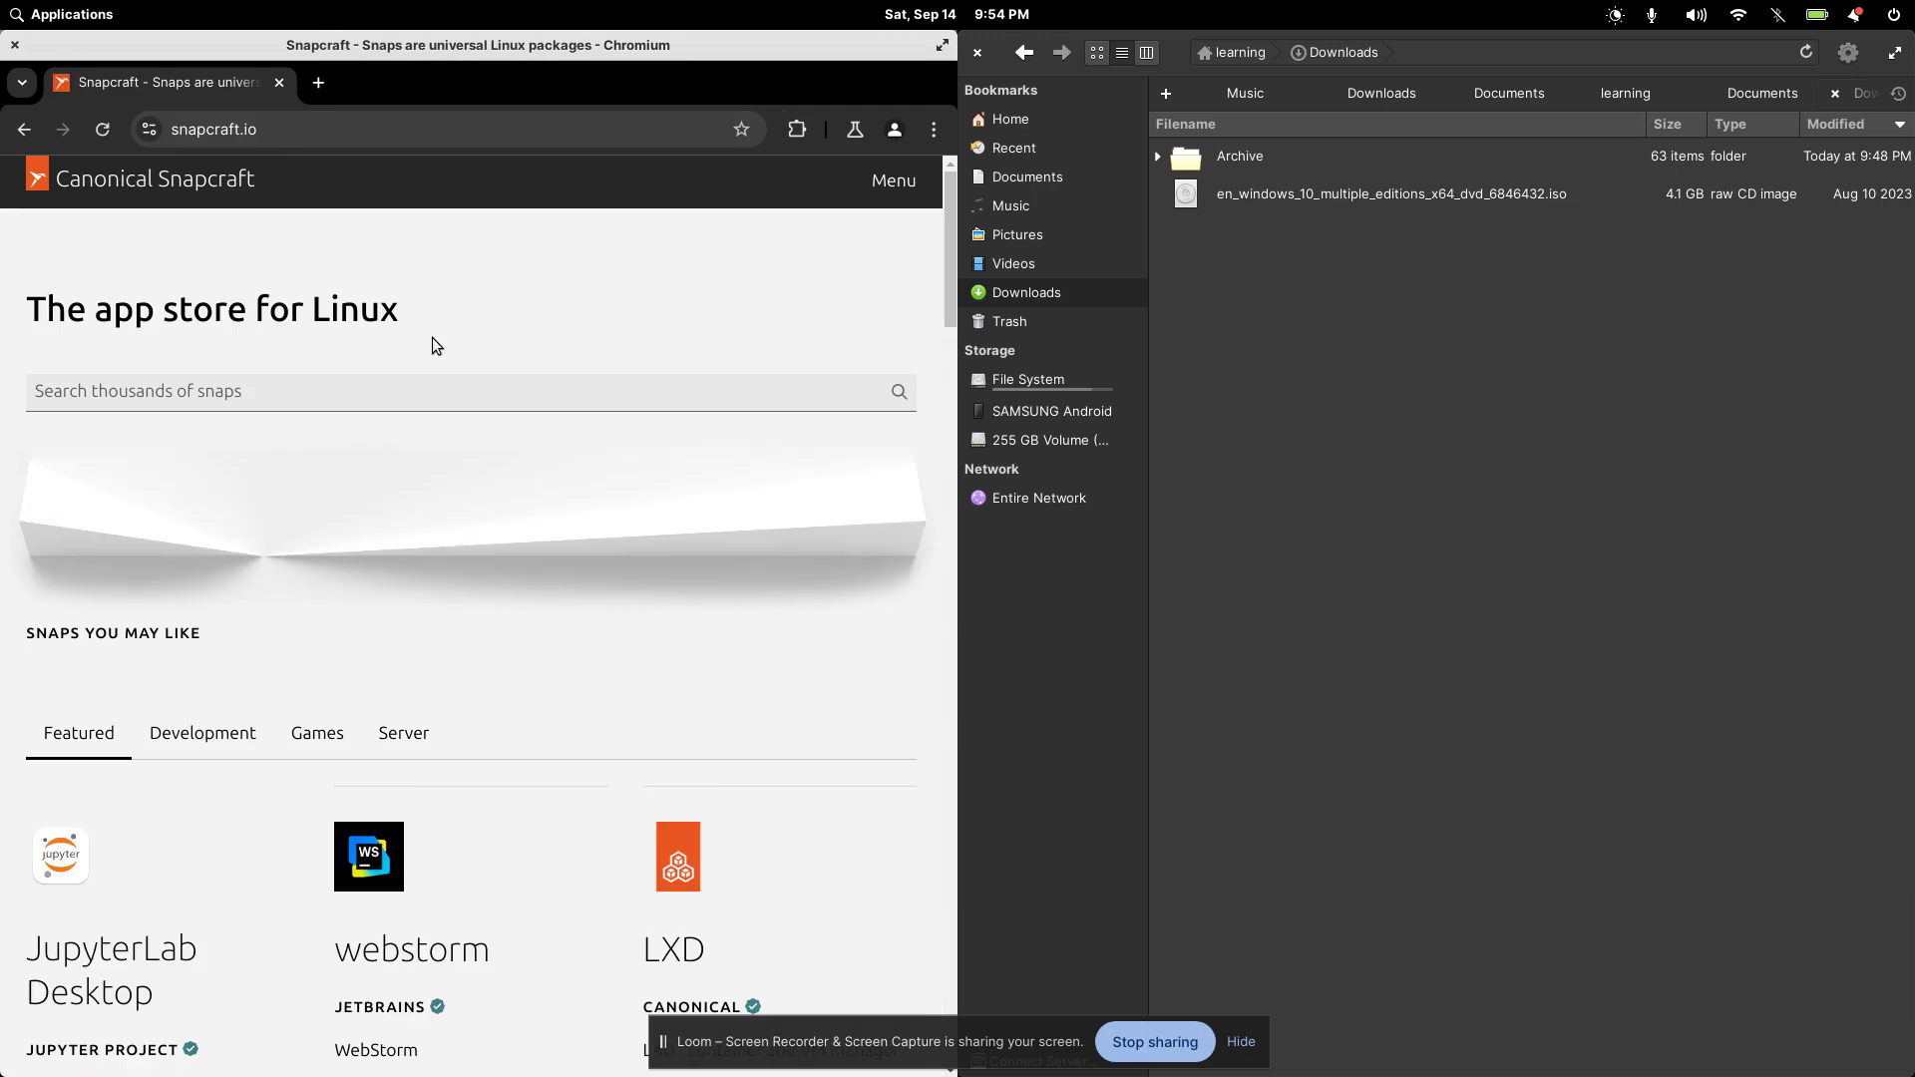
pyautogui.click(408, 395)
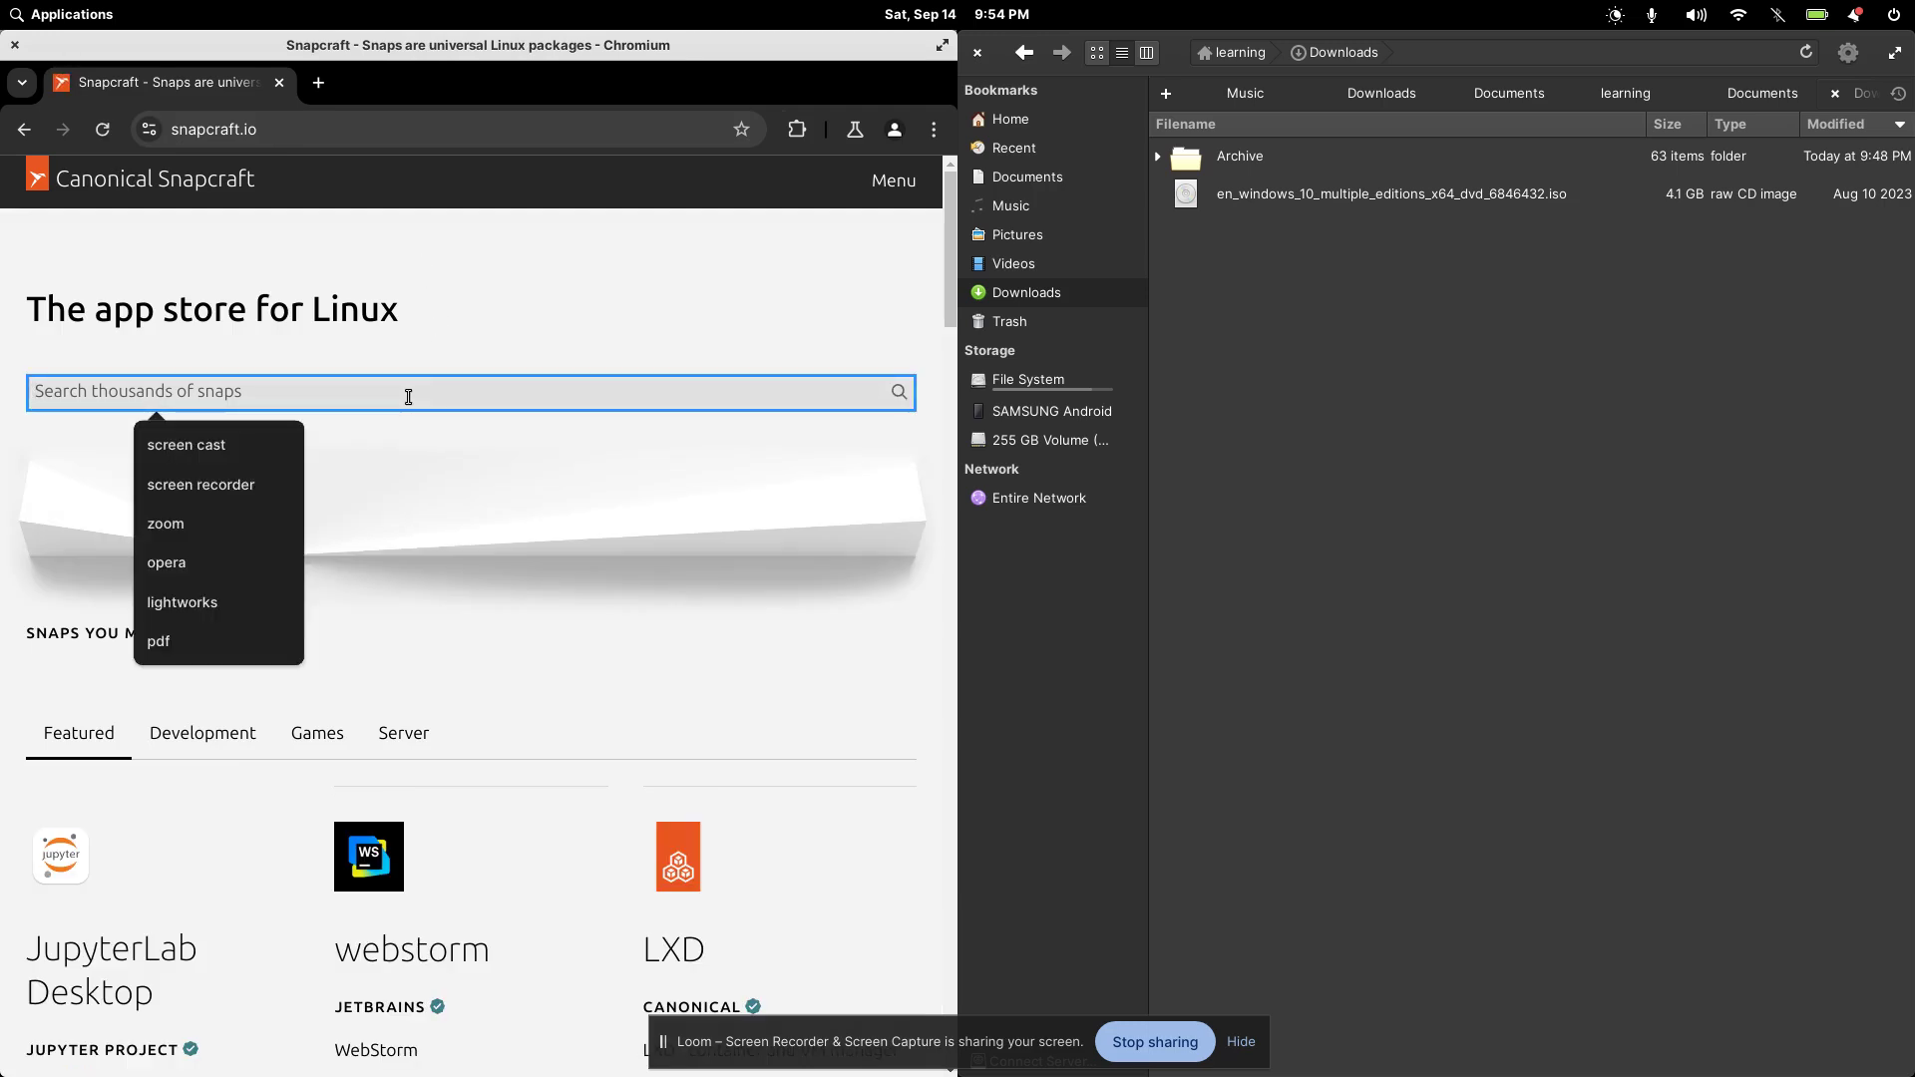
pyautogui.write('box')
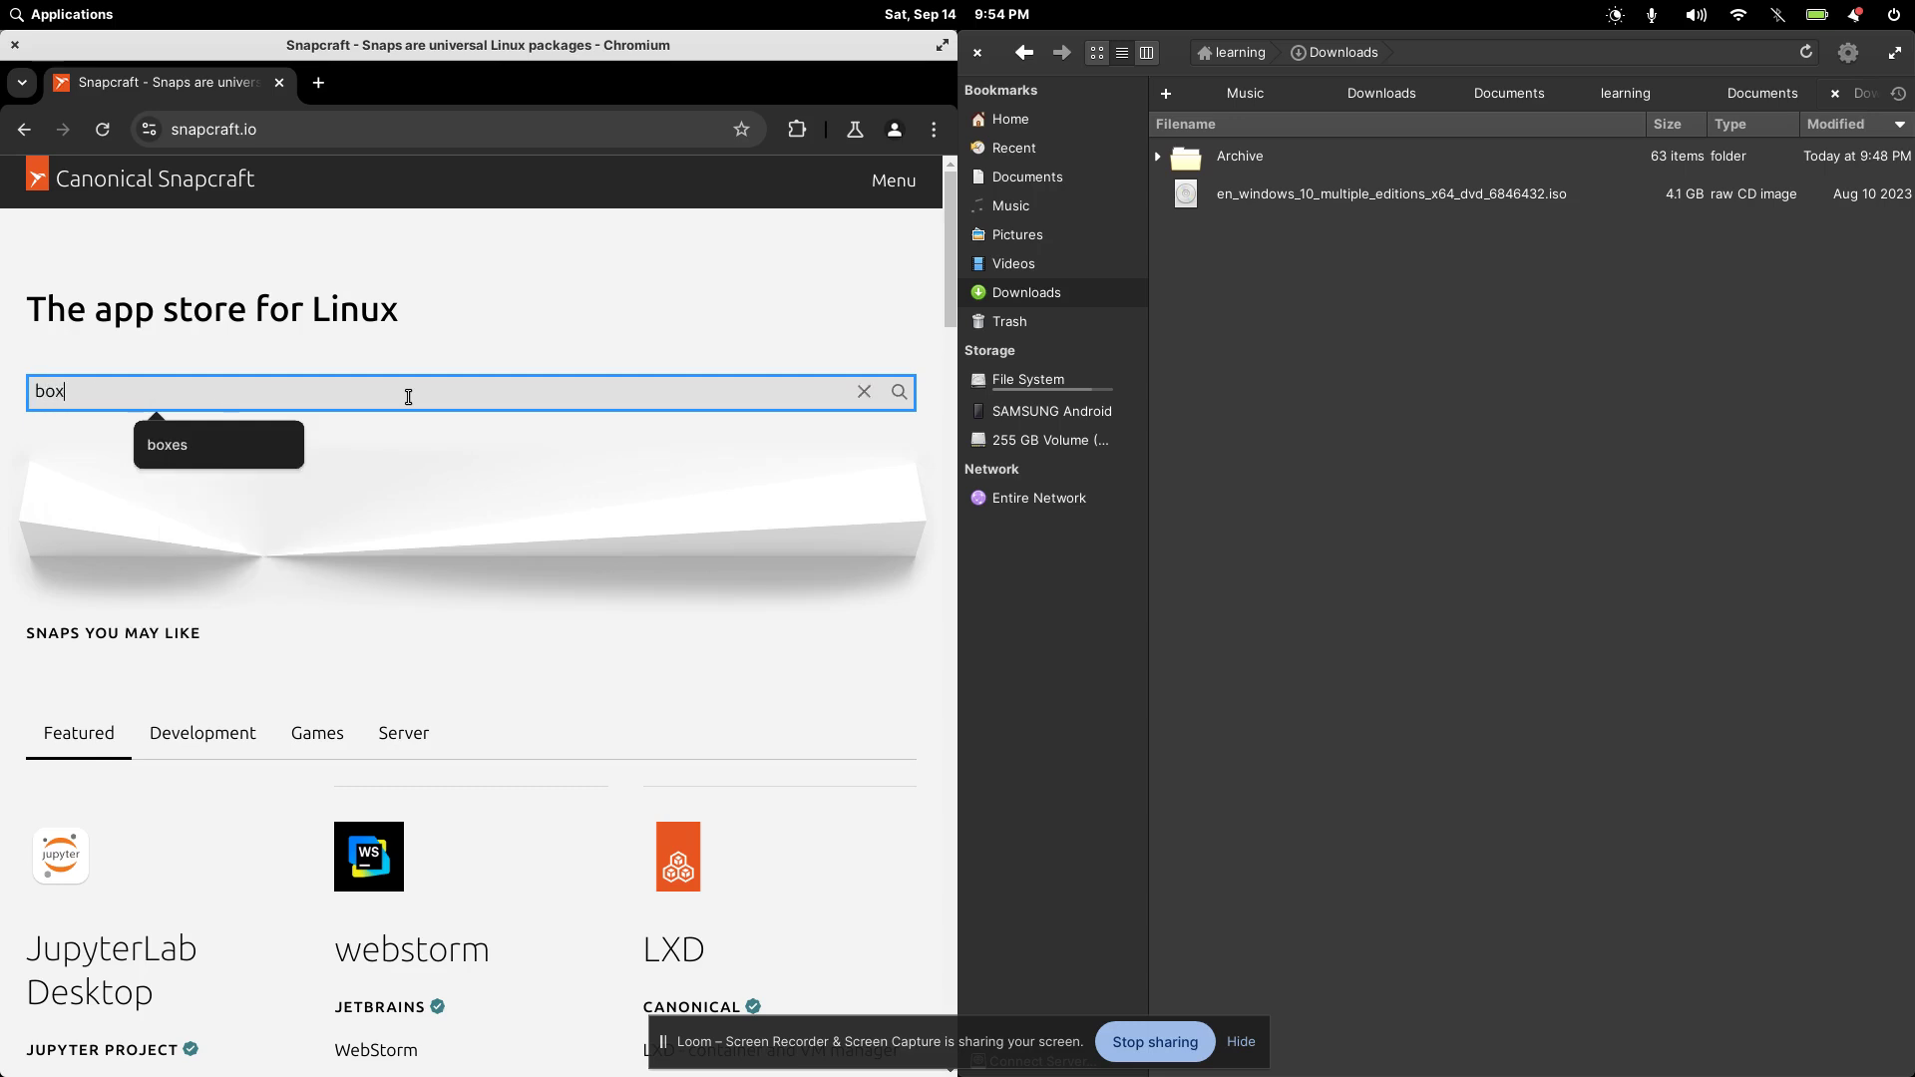
pyautogui.write('es')
pyautogui.press('Return')
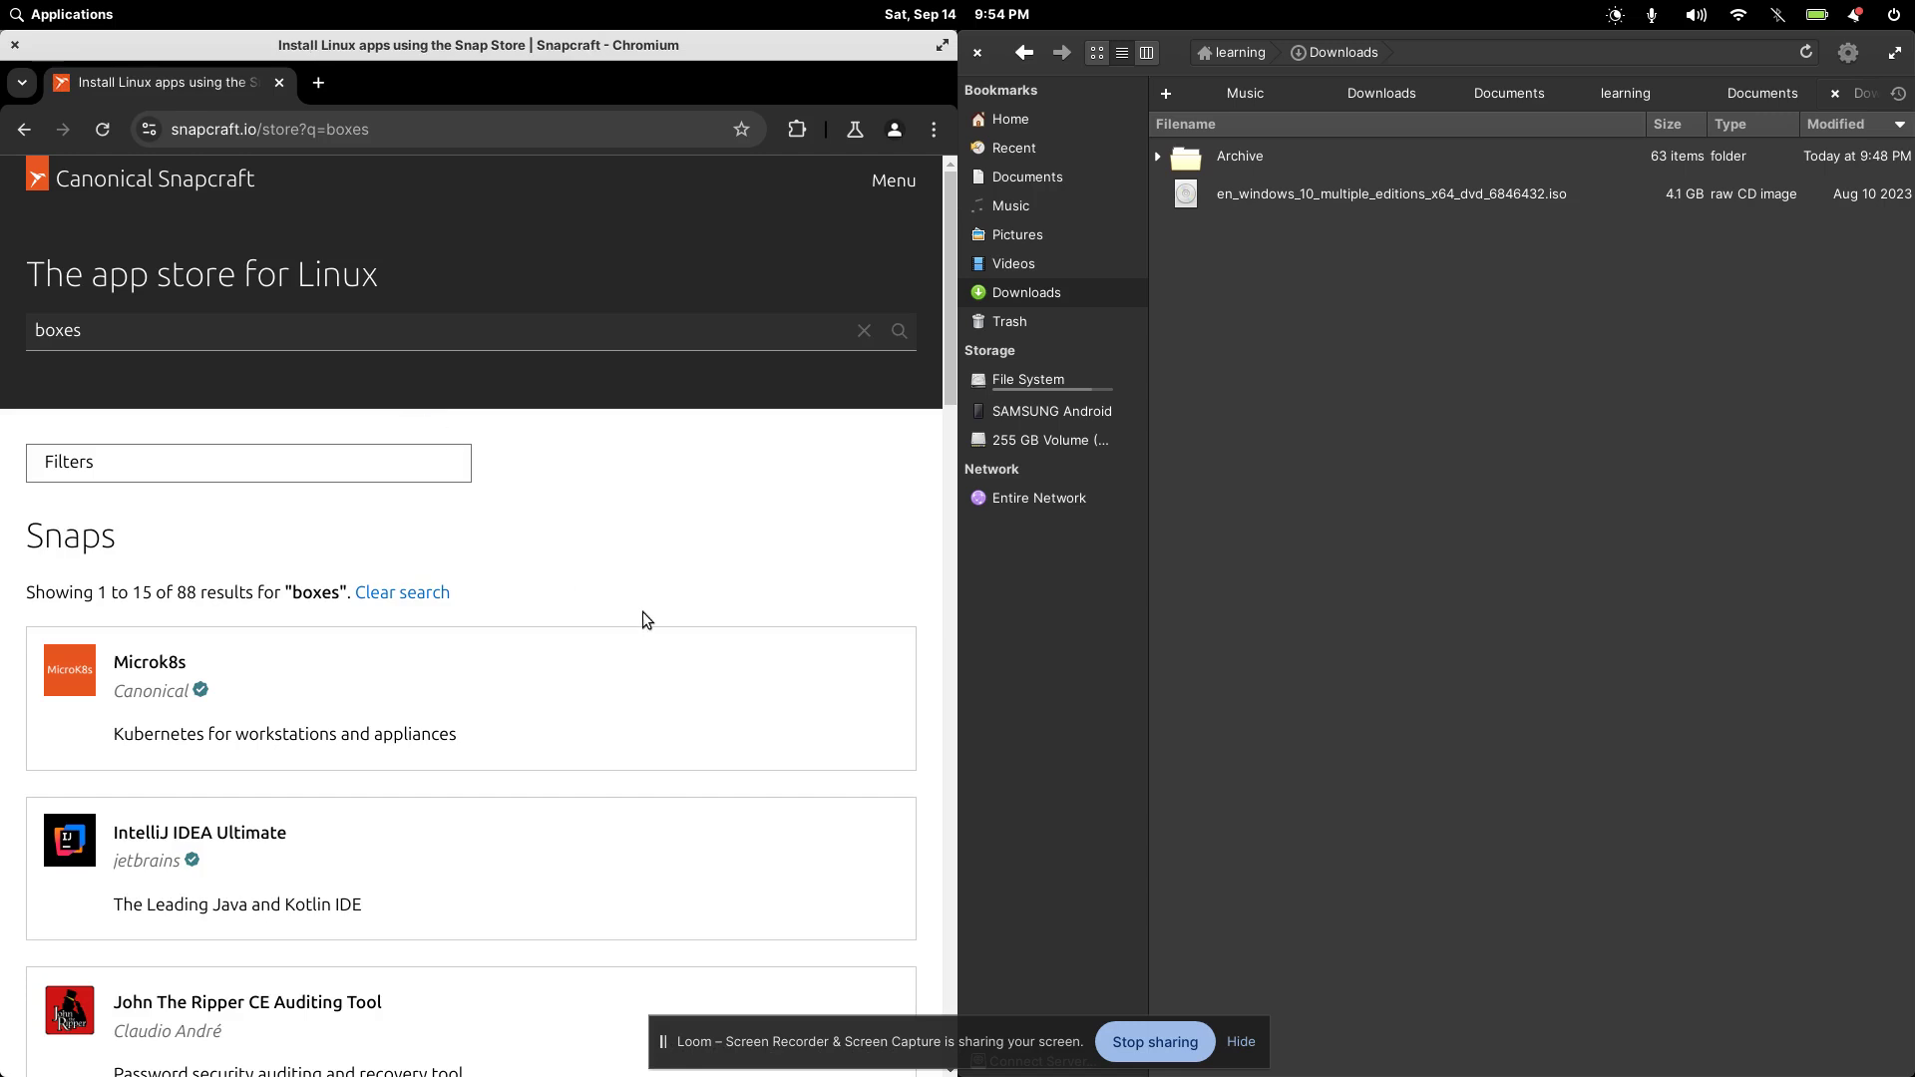
pyautogui.scroll(-8, 653, 619)
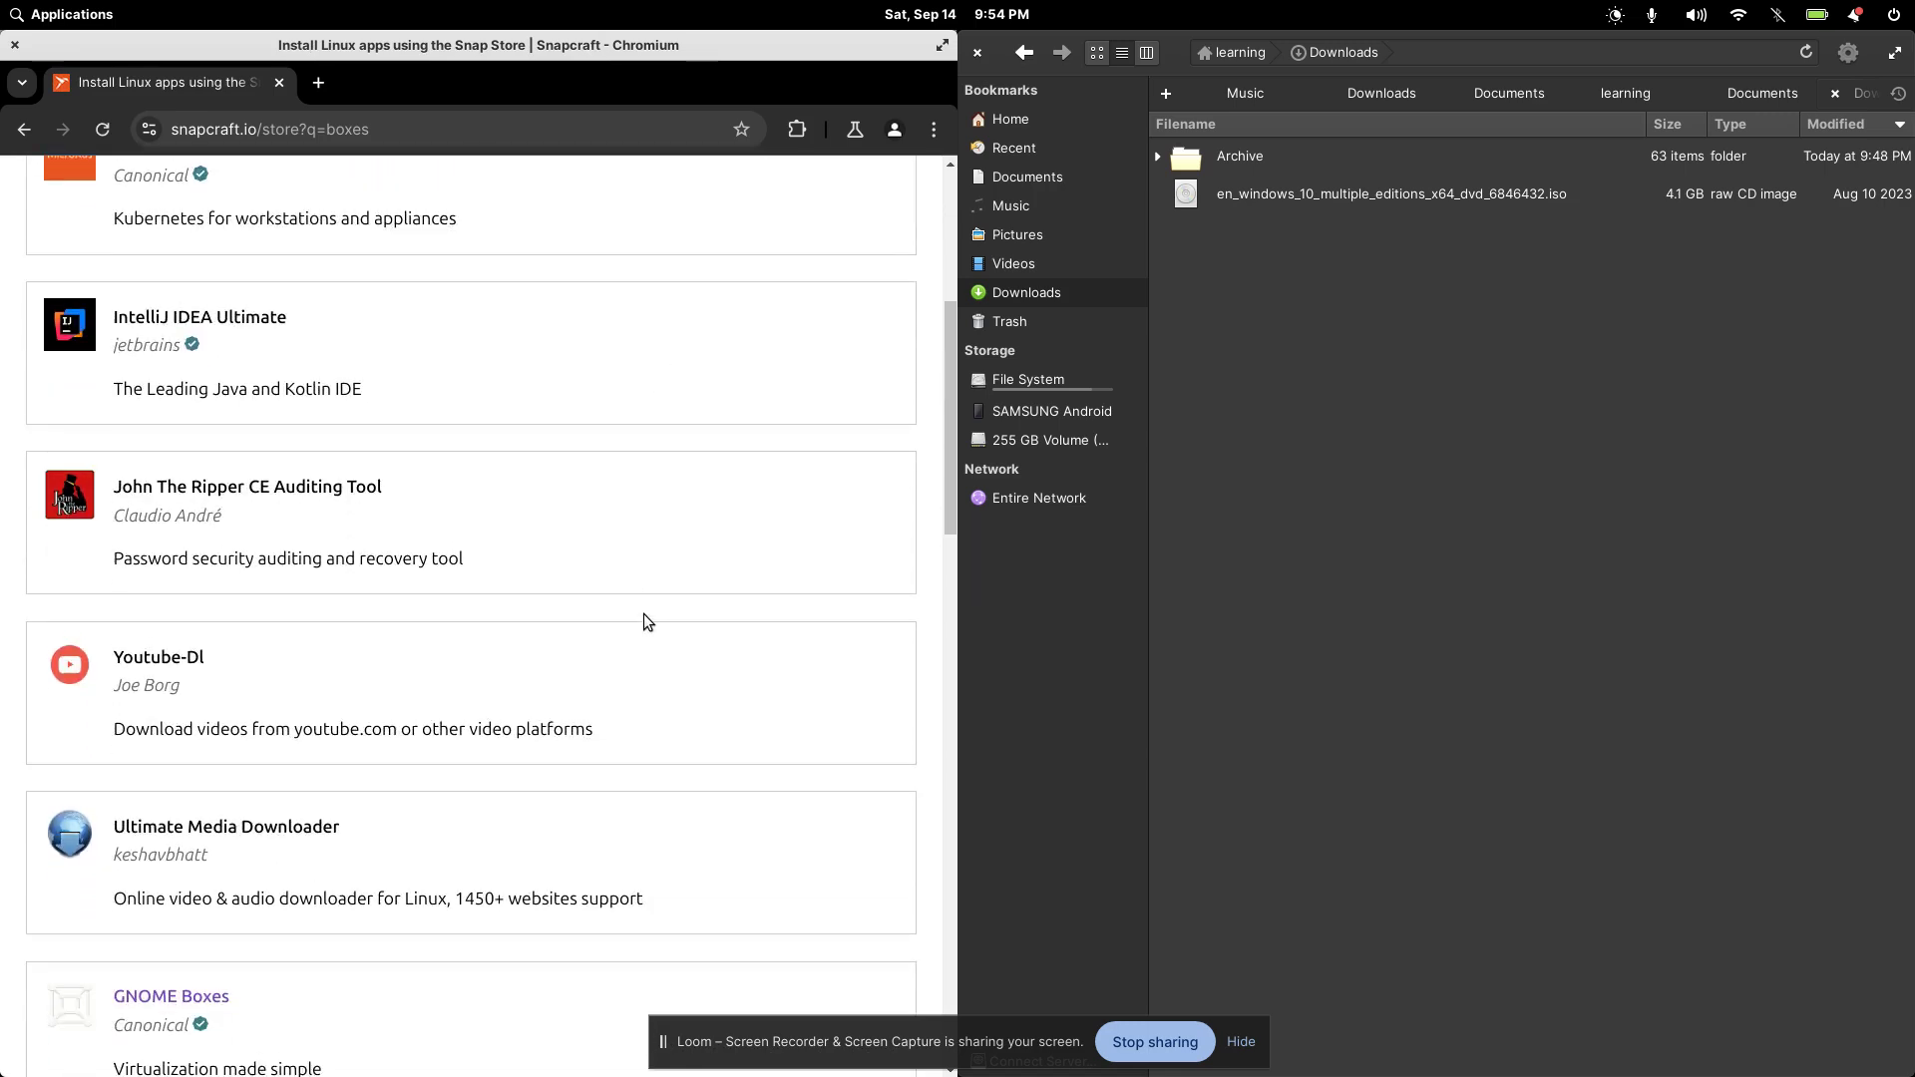
pyautogui.scroll(-2, 643, 610)
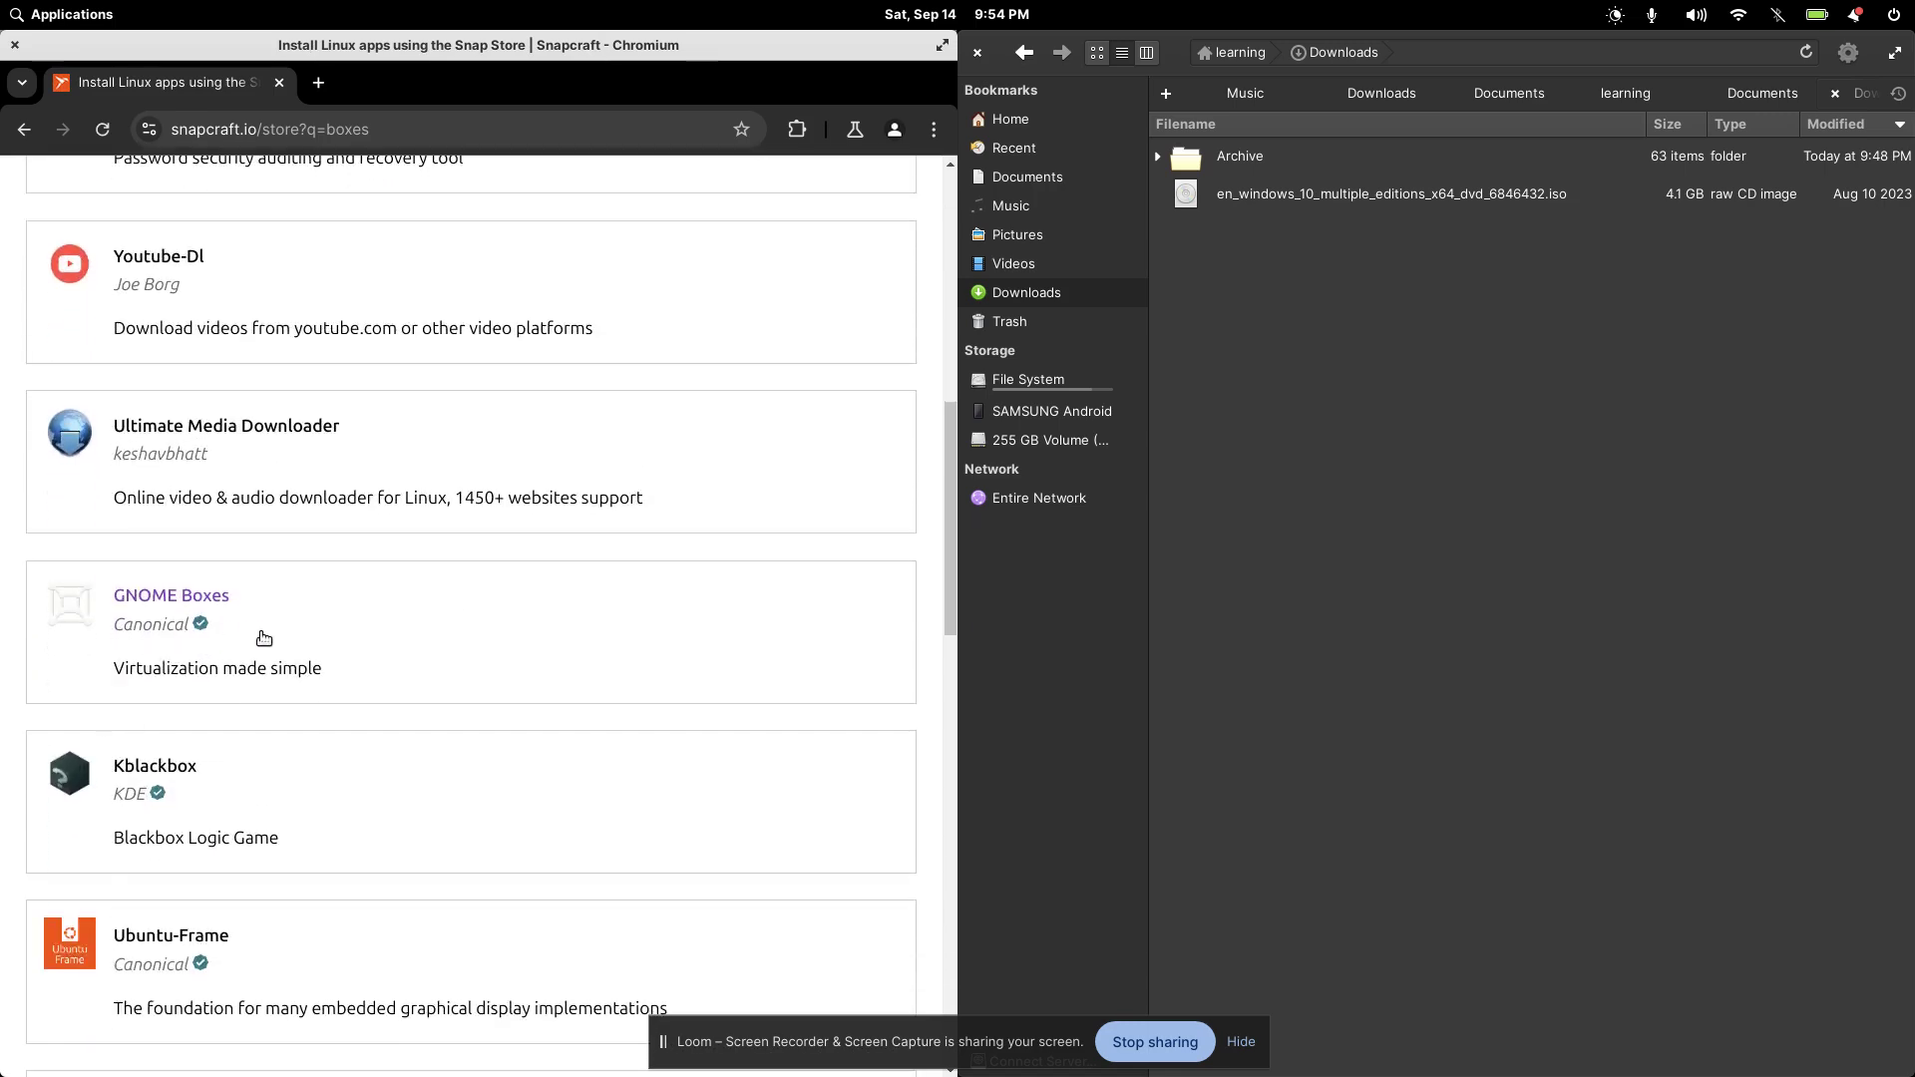
pyautogui.click(365, 620)
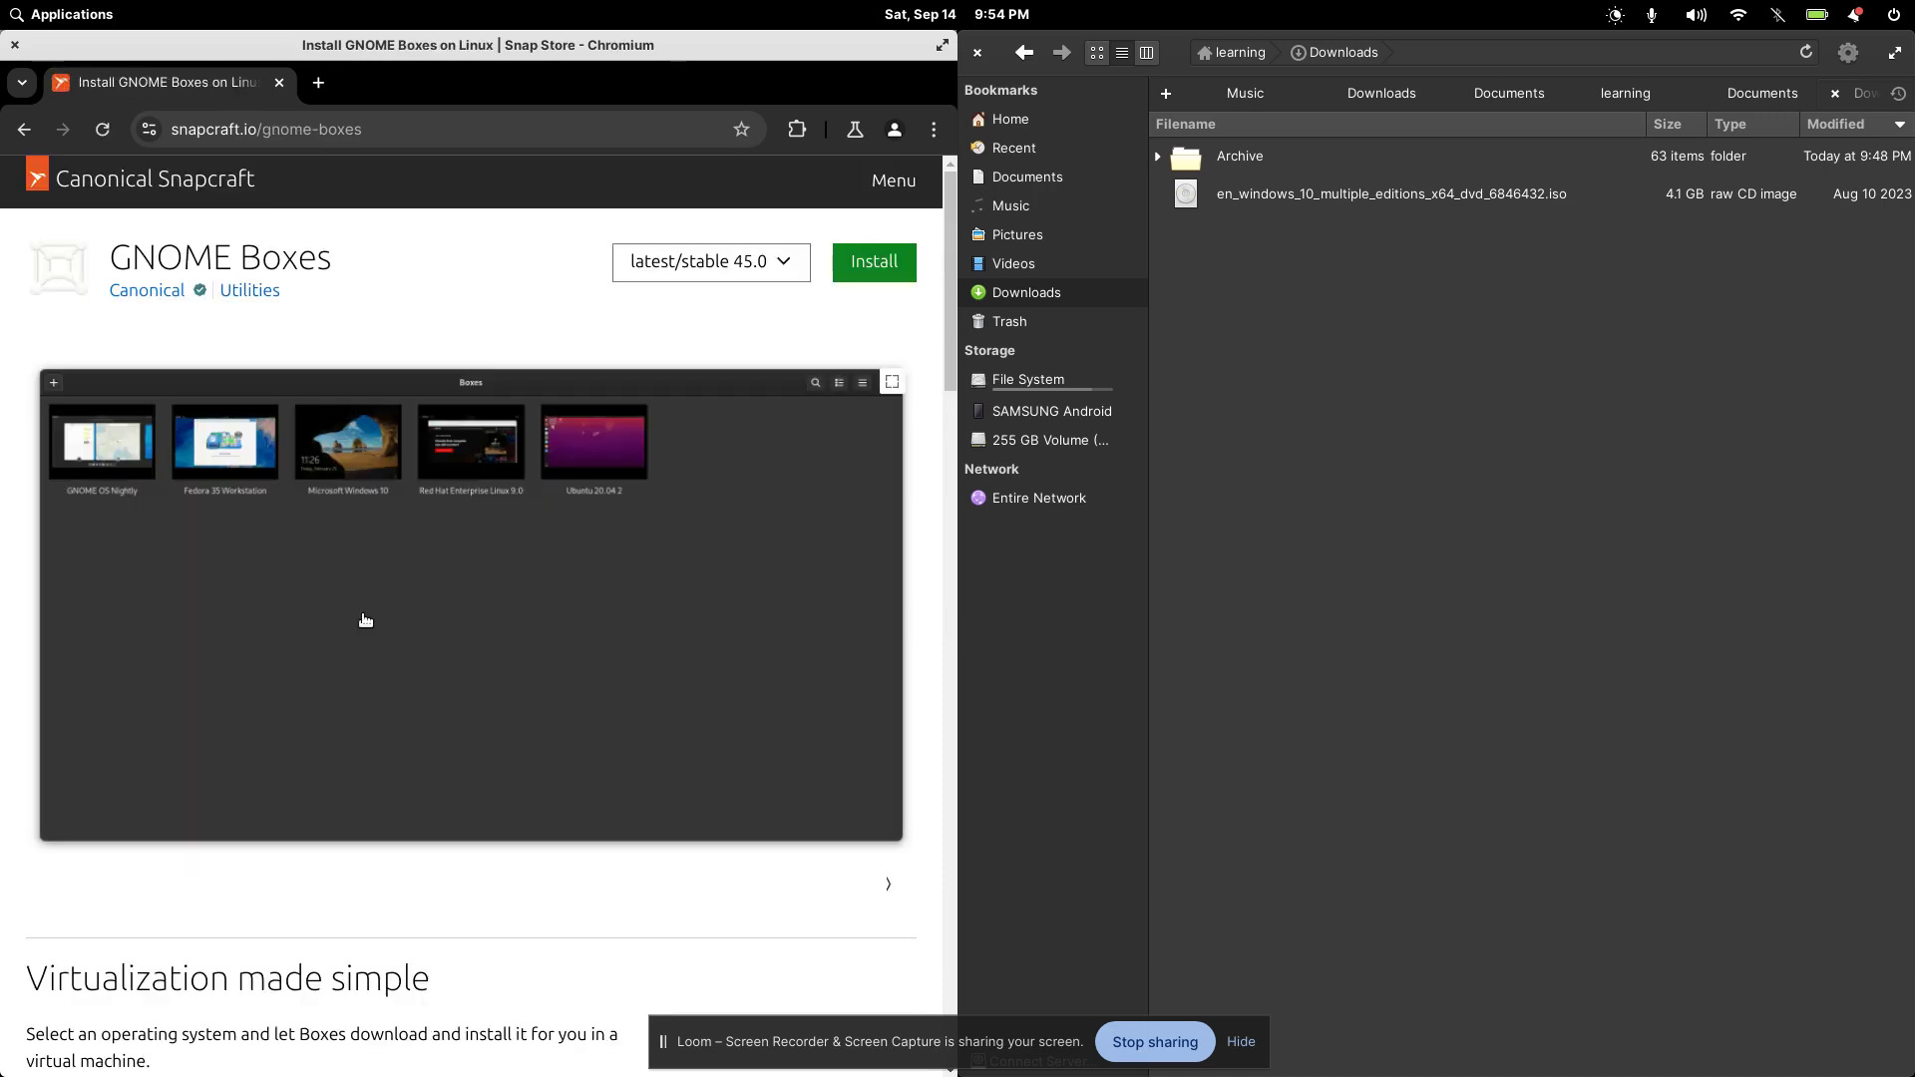
# - Reveal the install command 'sudo snap install gnome-boxes' and briefly highlight it
pyautogui.click(876, 272)
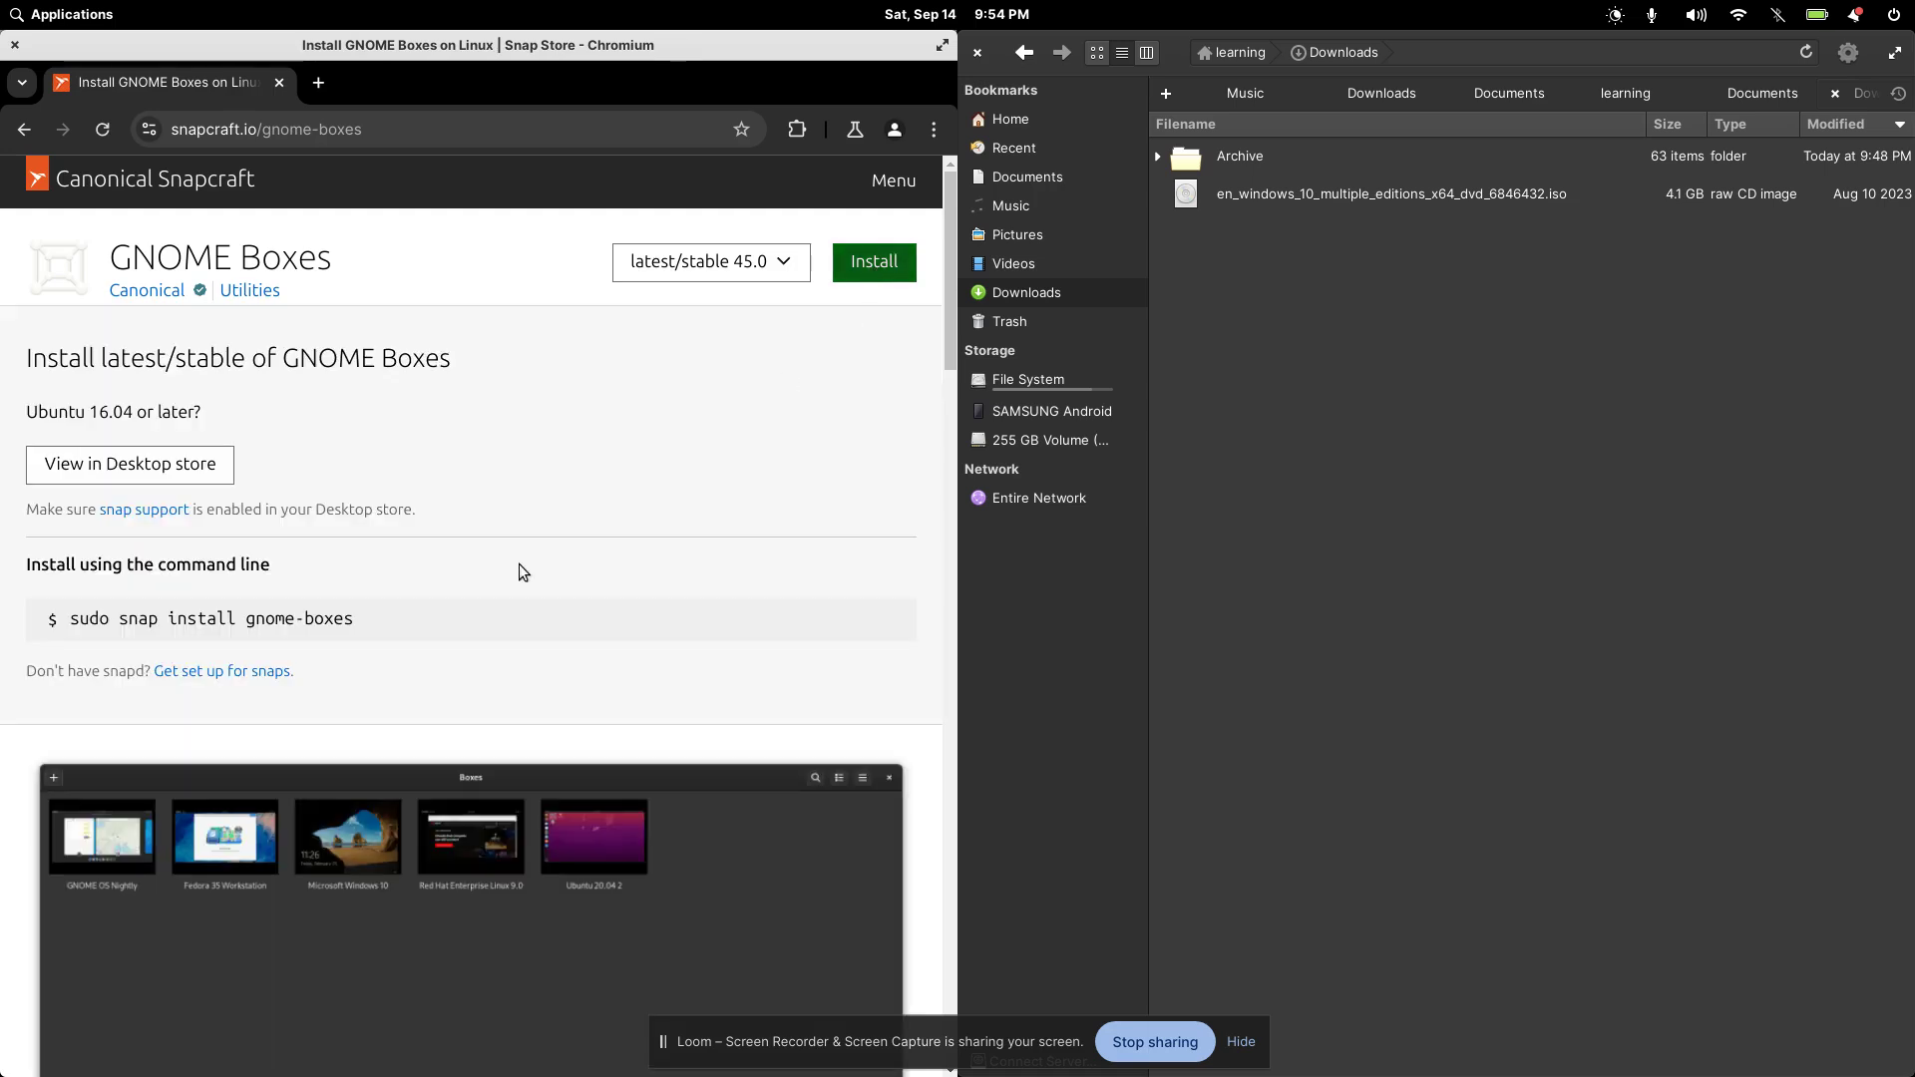
pyautogui.moveTo(369, 626); pyautogui.dragTo(84, 628)
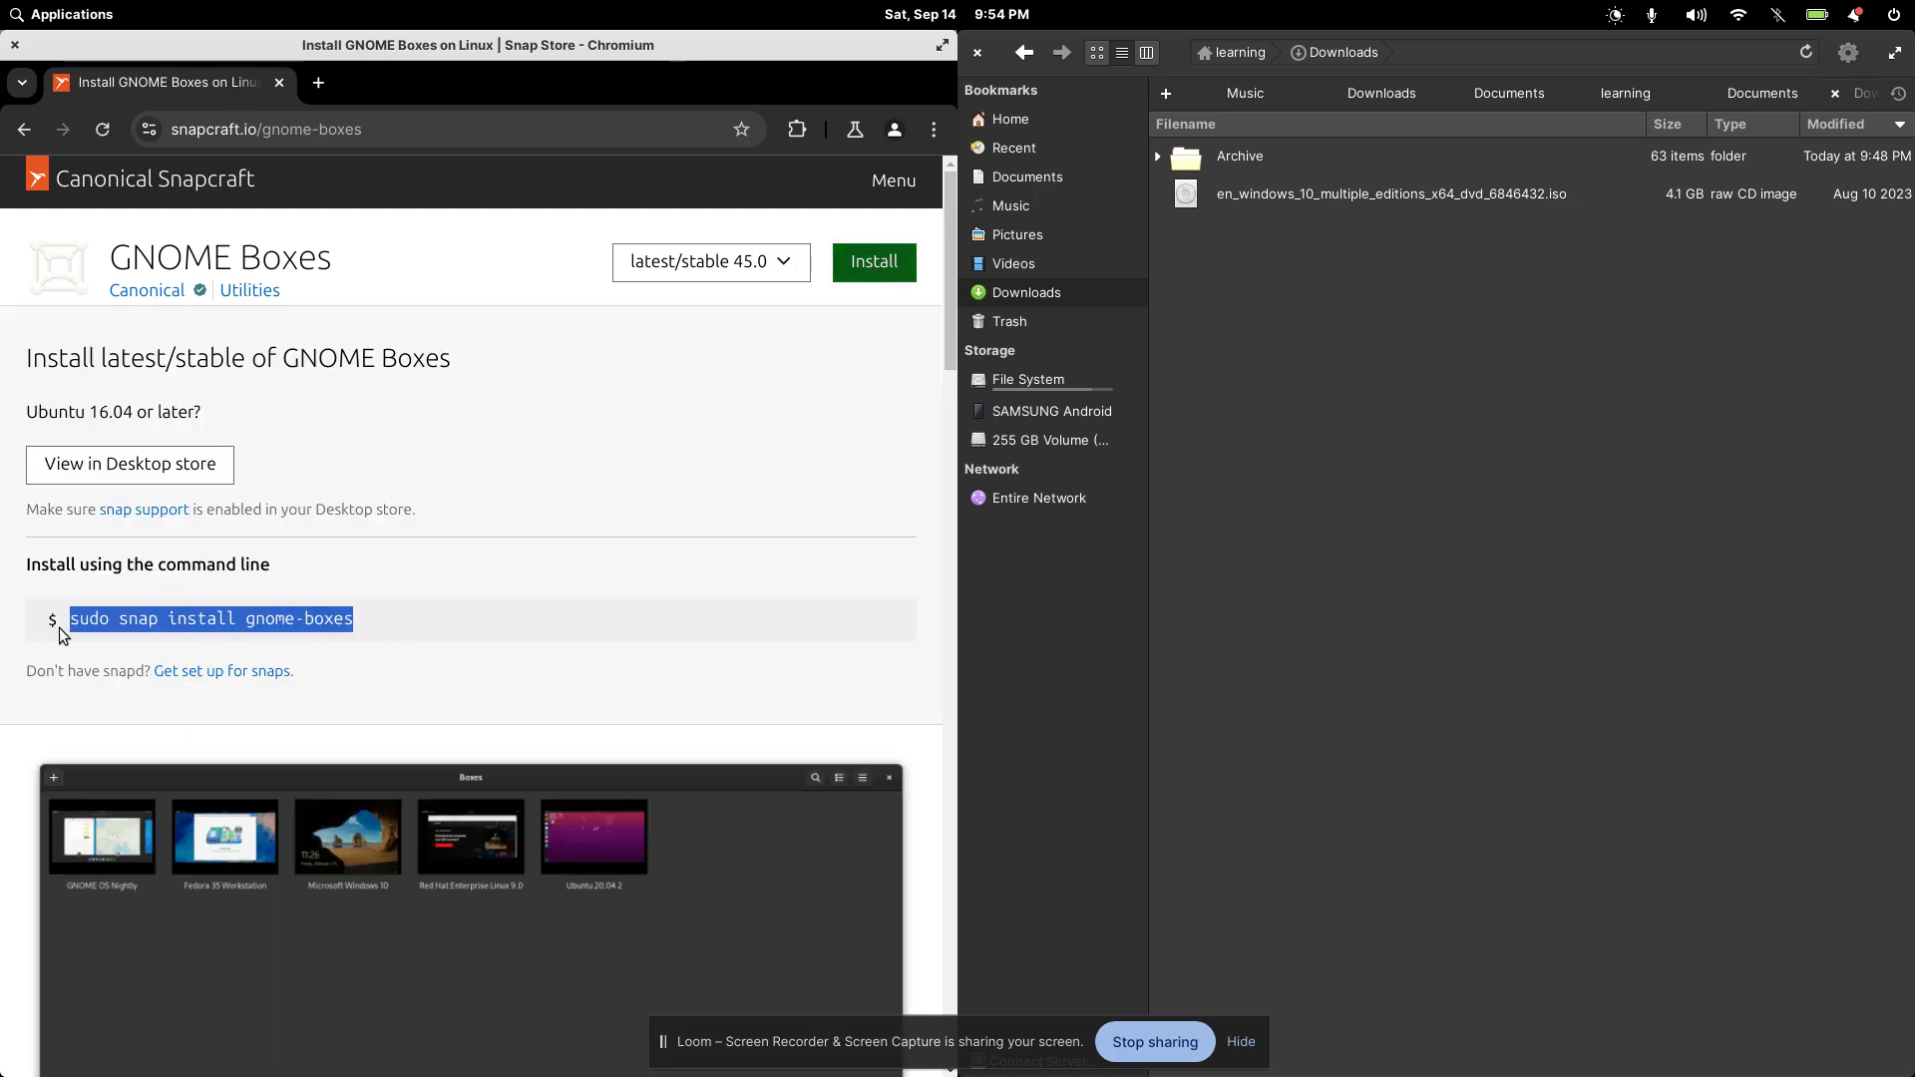
pyautogui.click(644, 491)
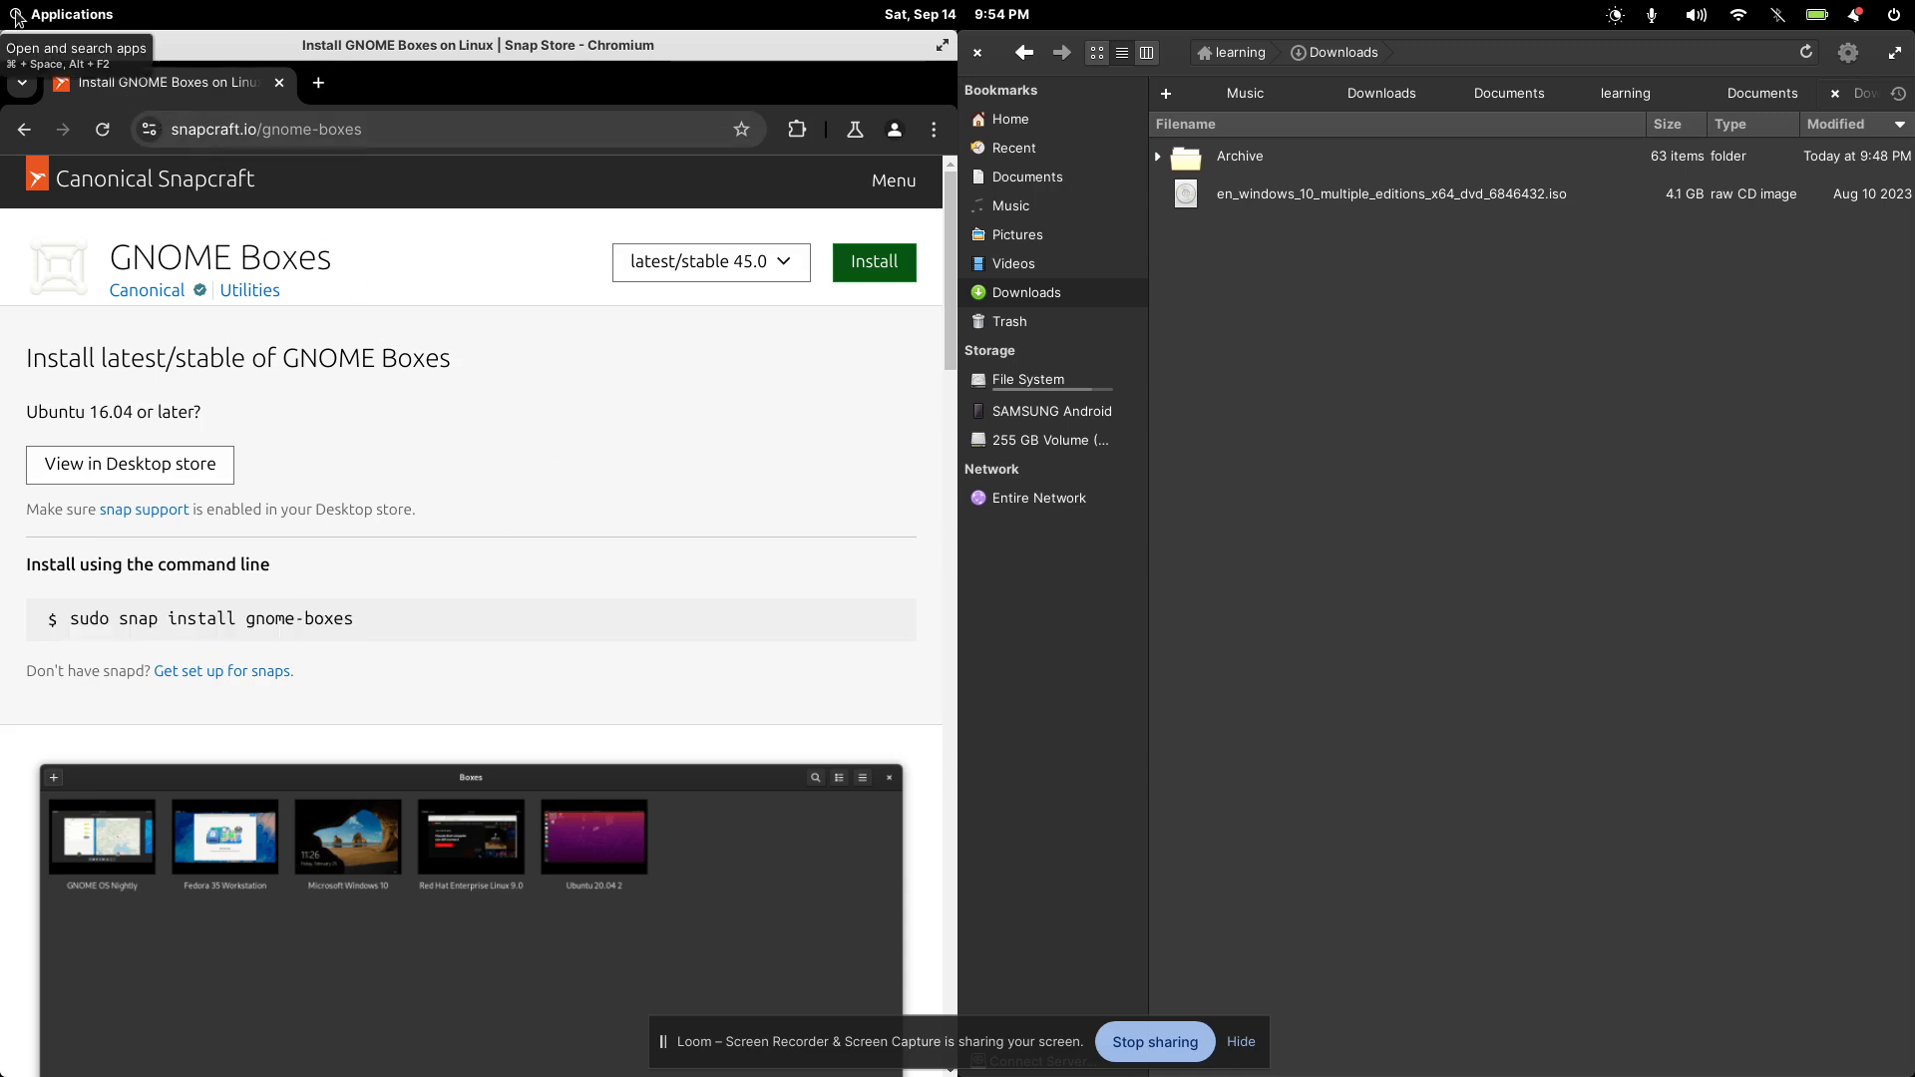
pyautogui.click(18, 19)
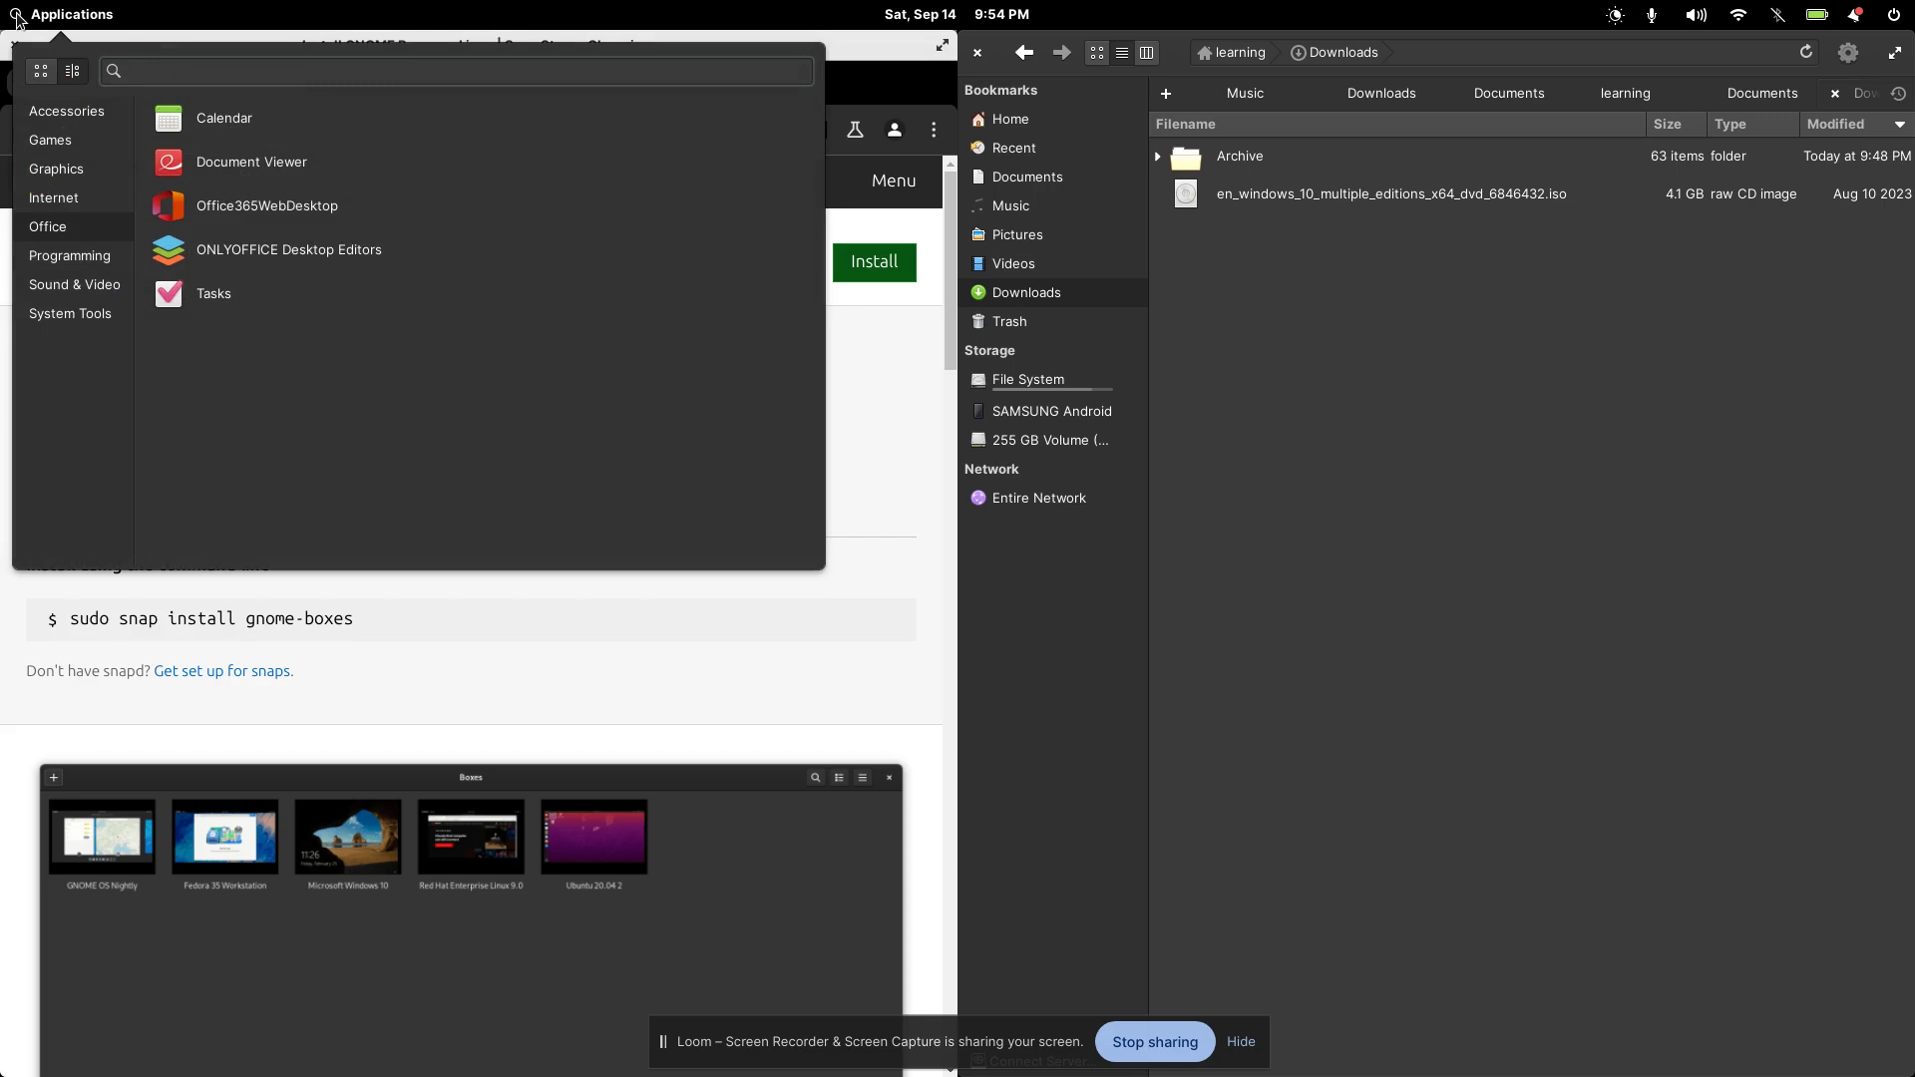
pyautogui.write('termin')
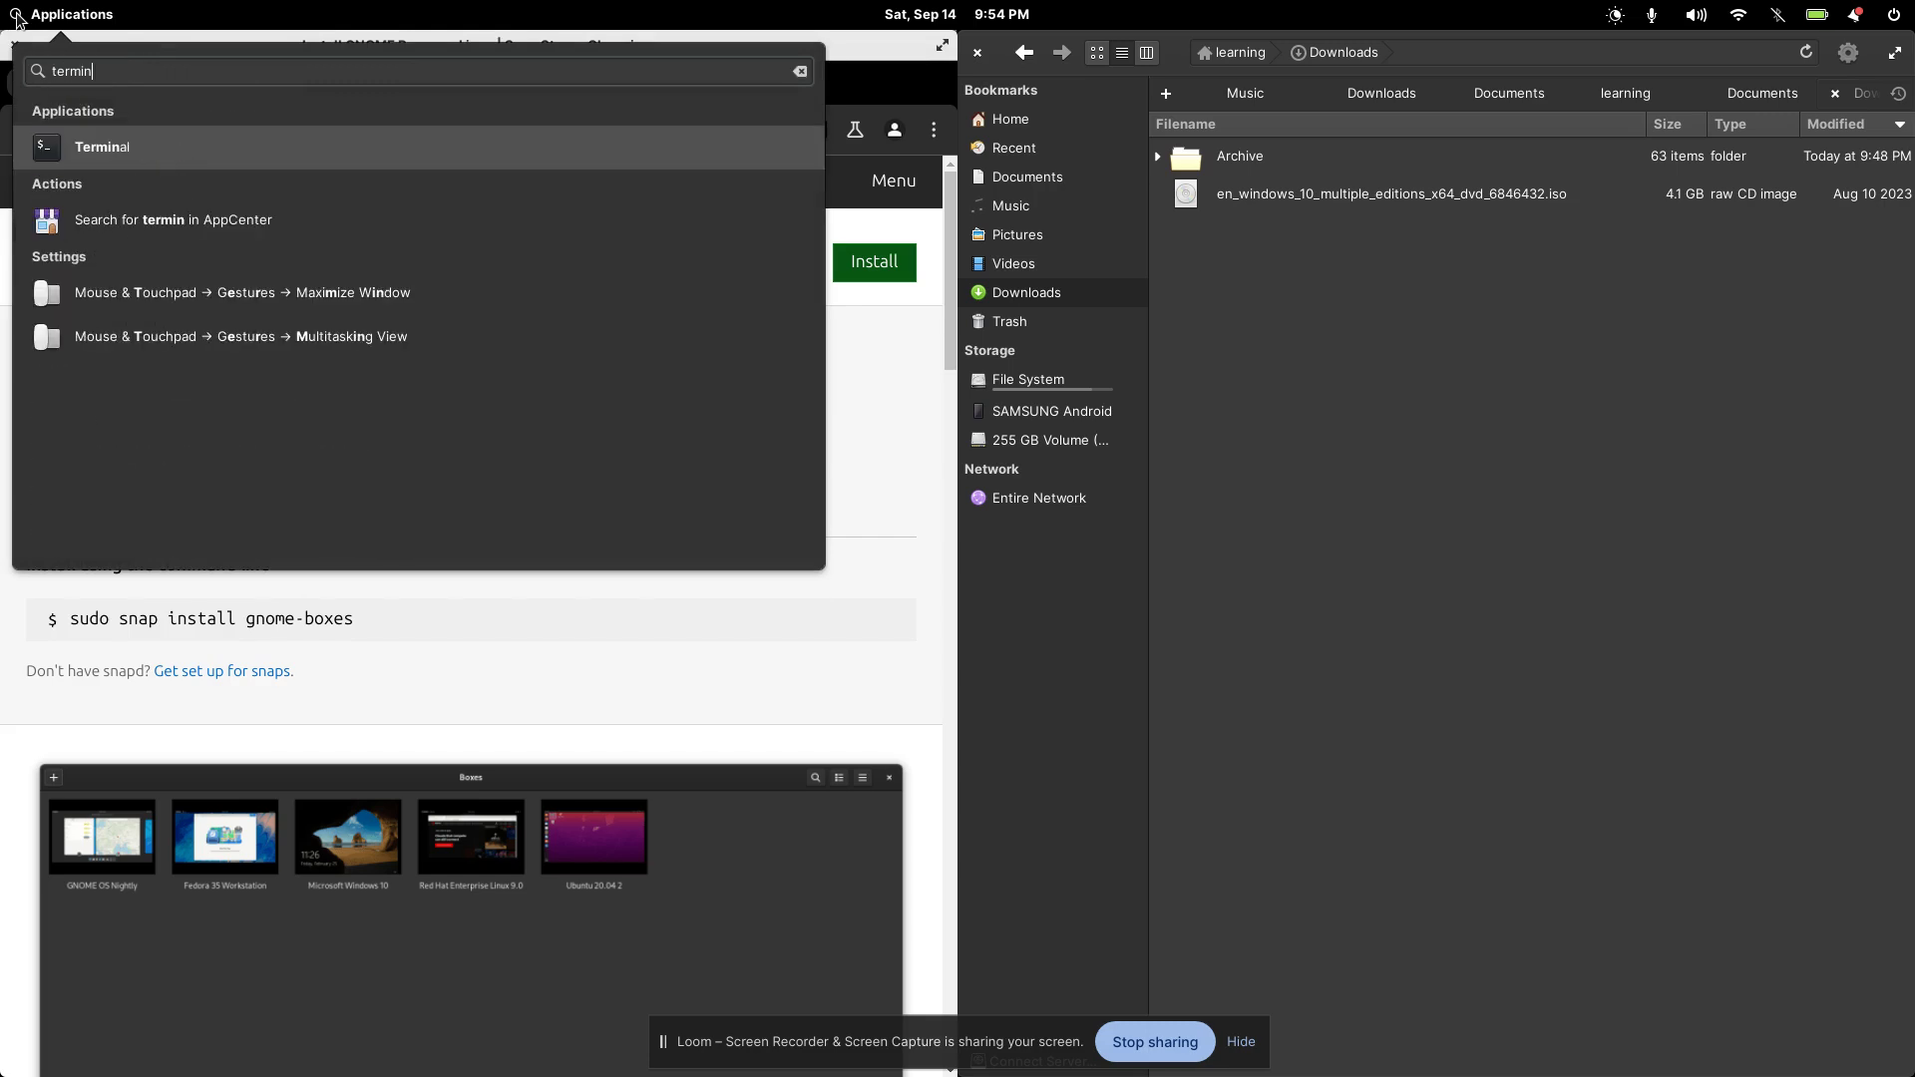
pyautogui.press('Return')
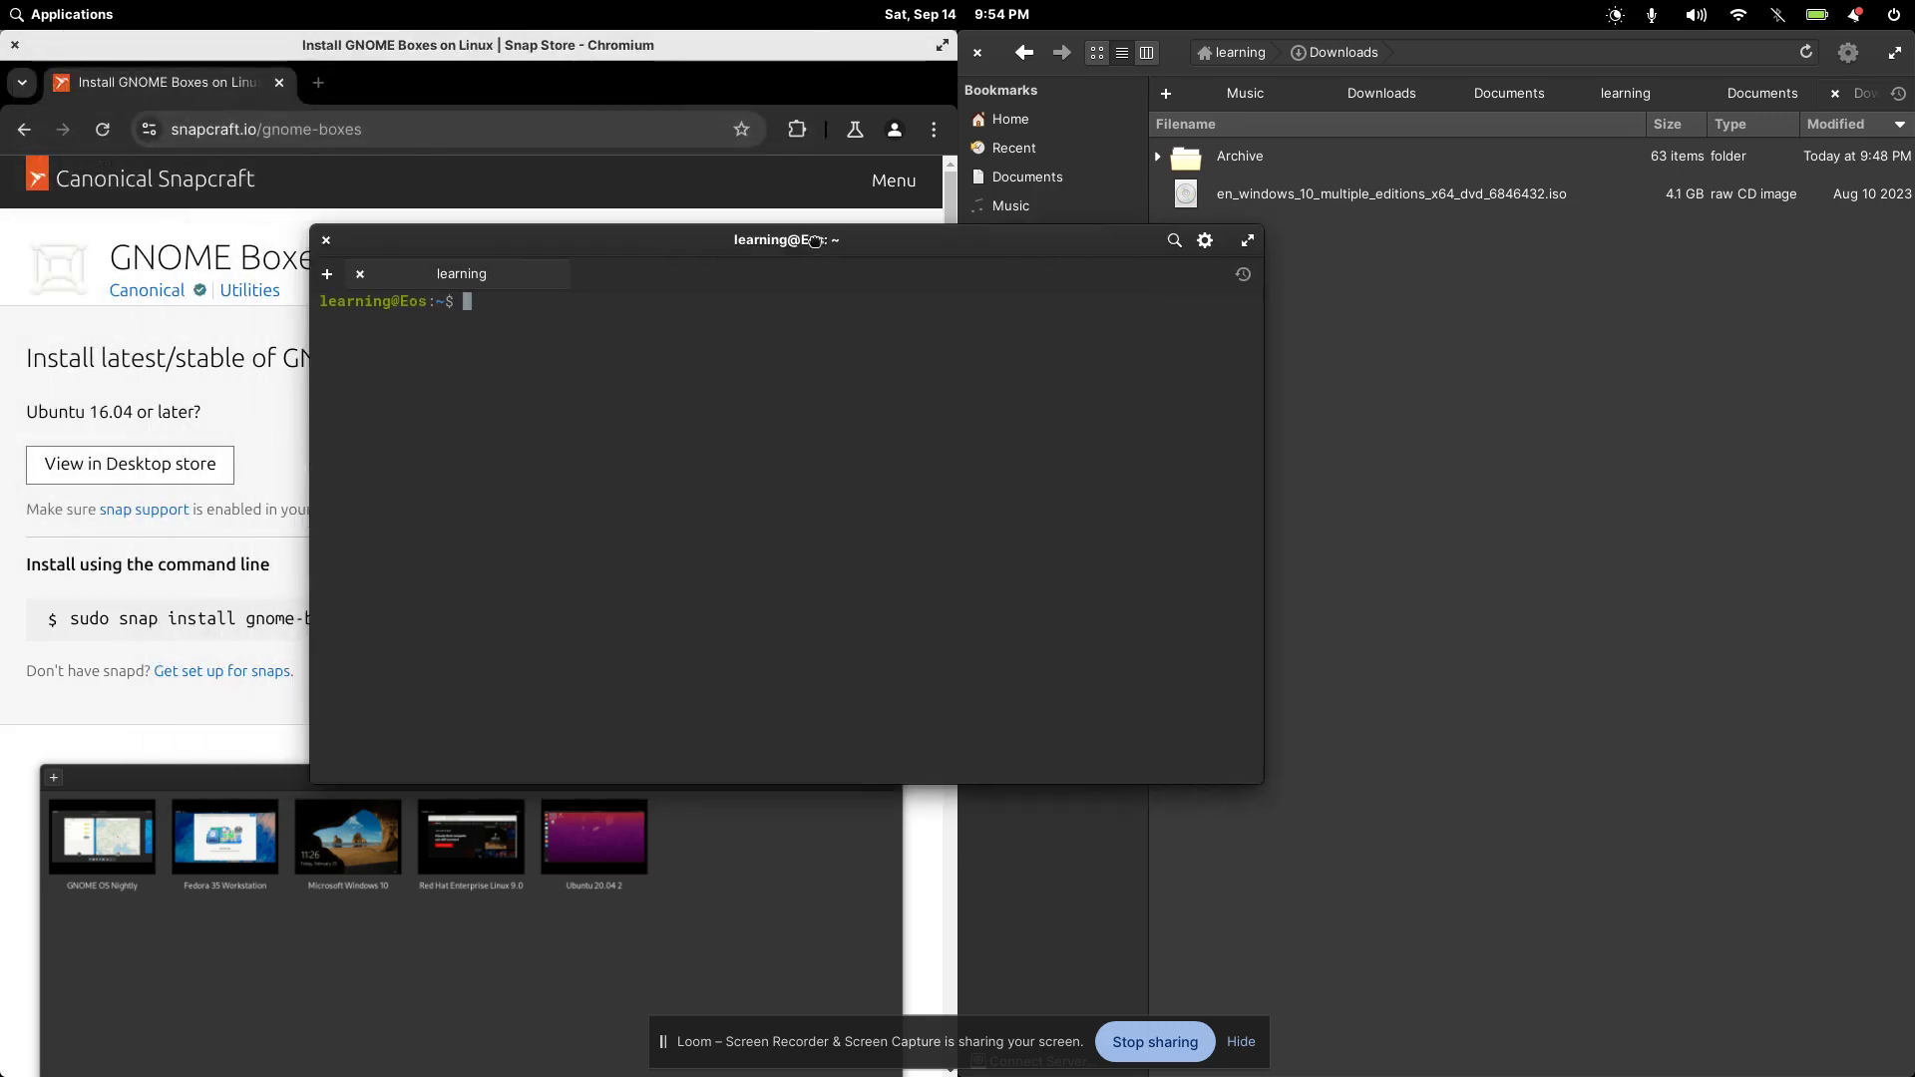
pyautogui.moveTo(815, 241); pyautogui.dragTo(973, 250)
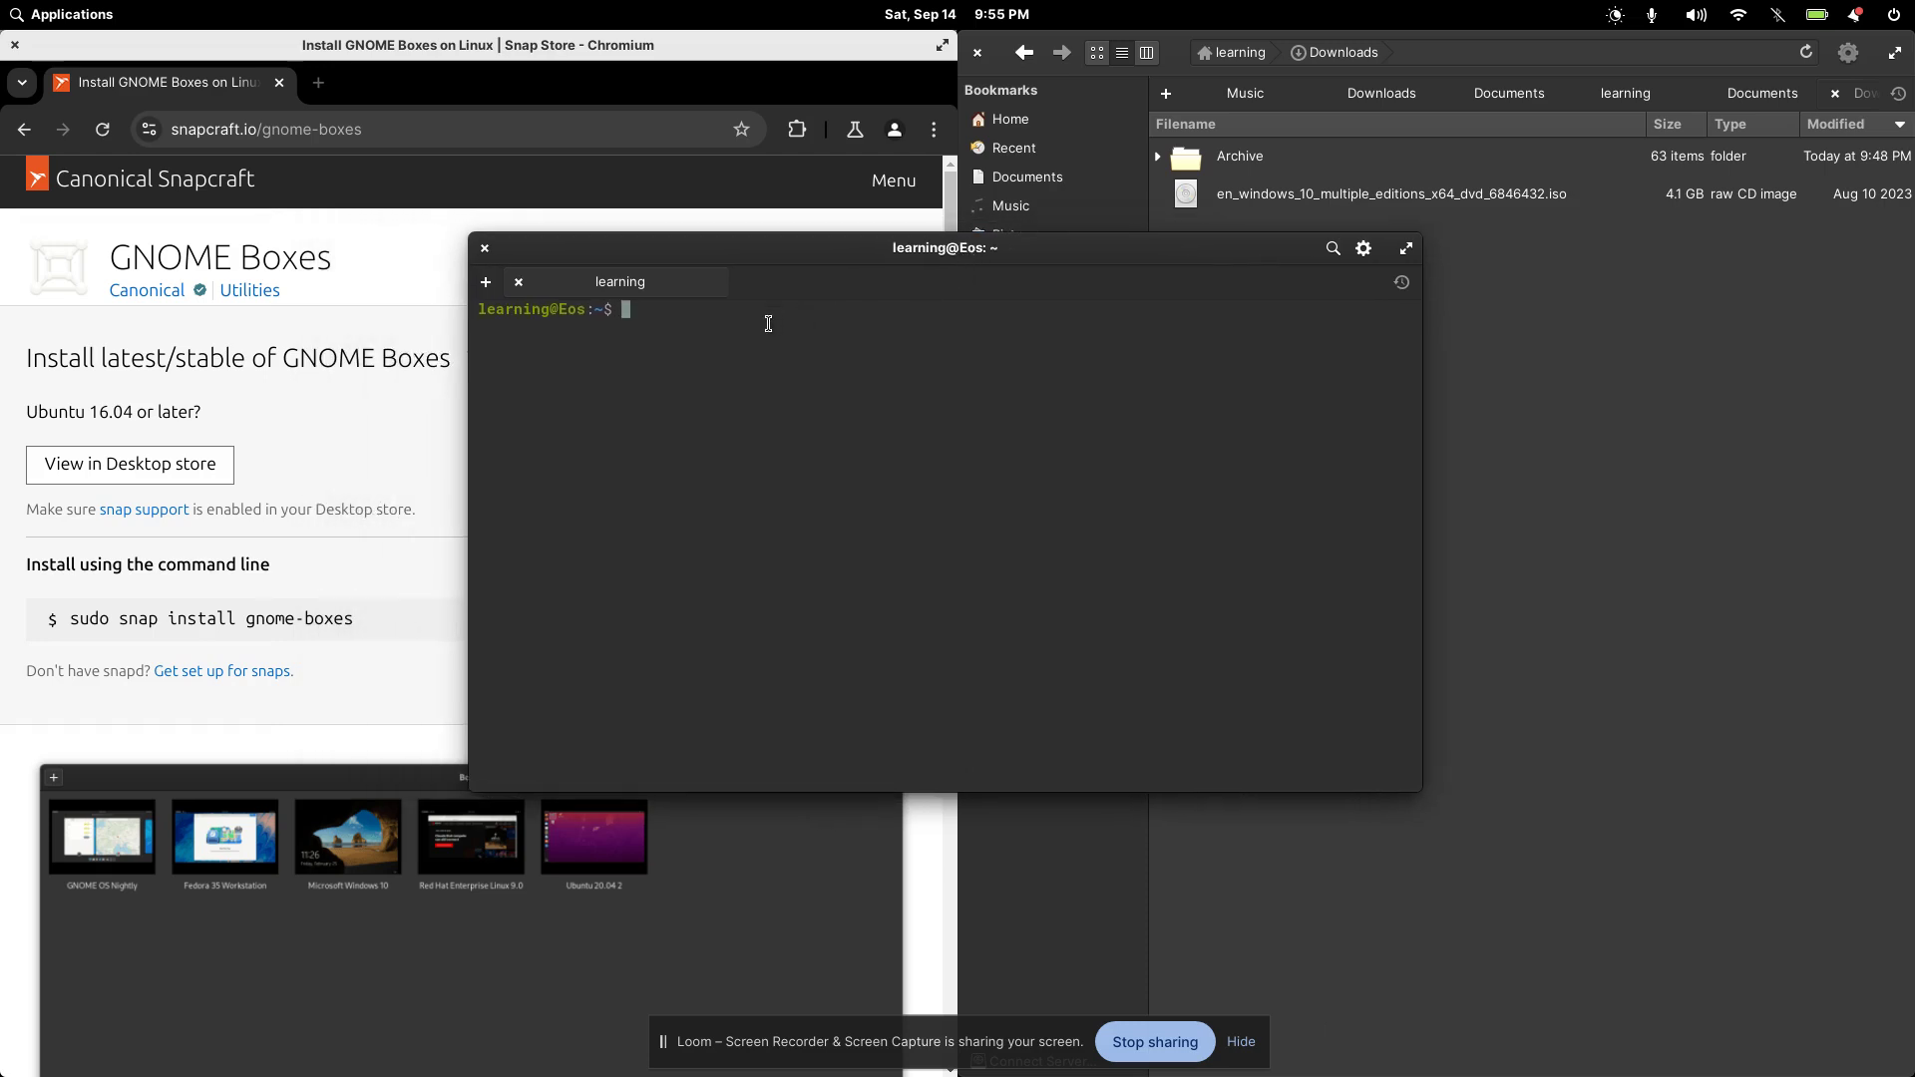
pyautogui.write('sudo snap install gnome-boxes')
pyautogui.click(486, 249)
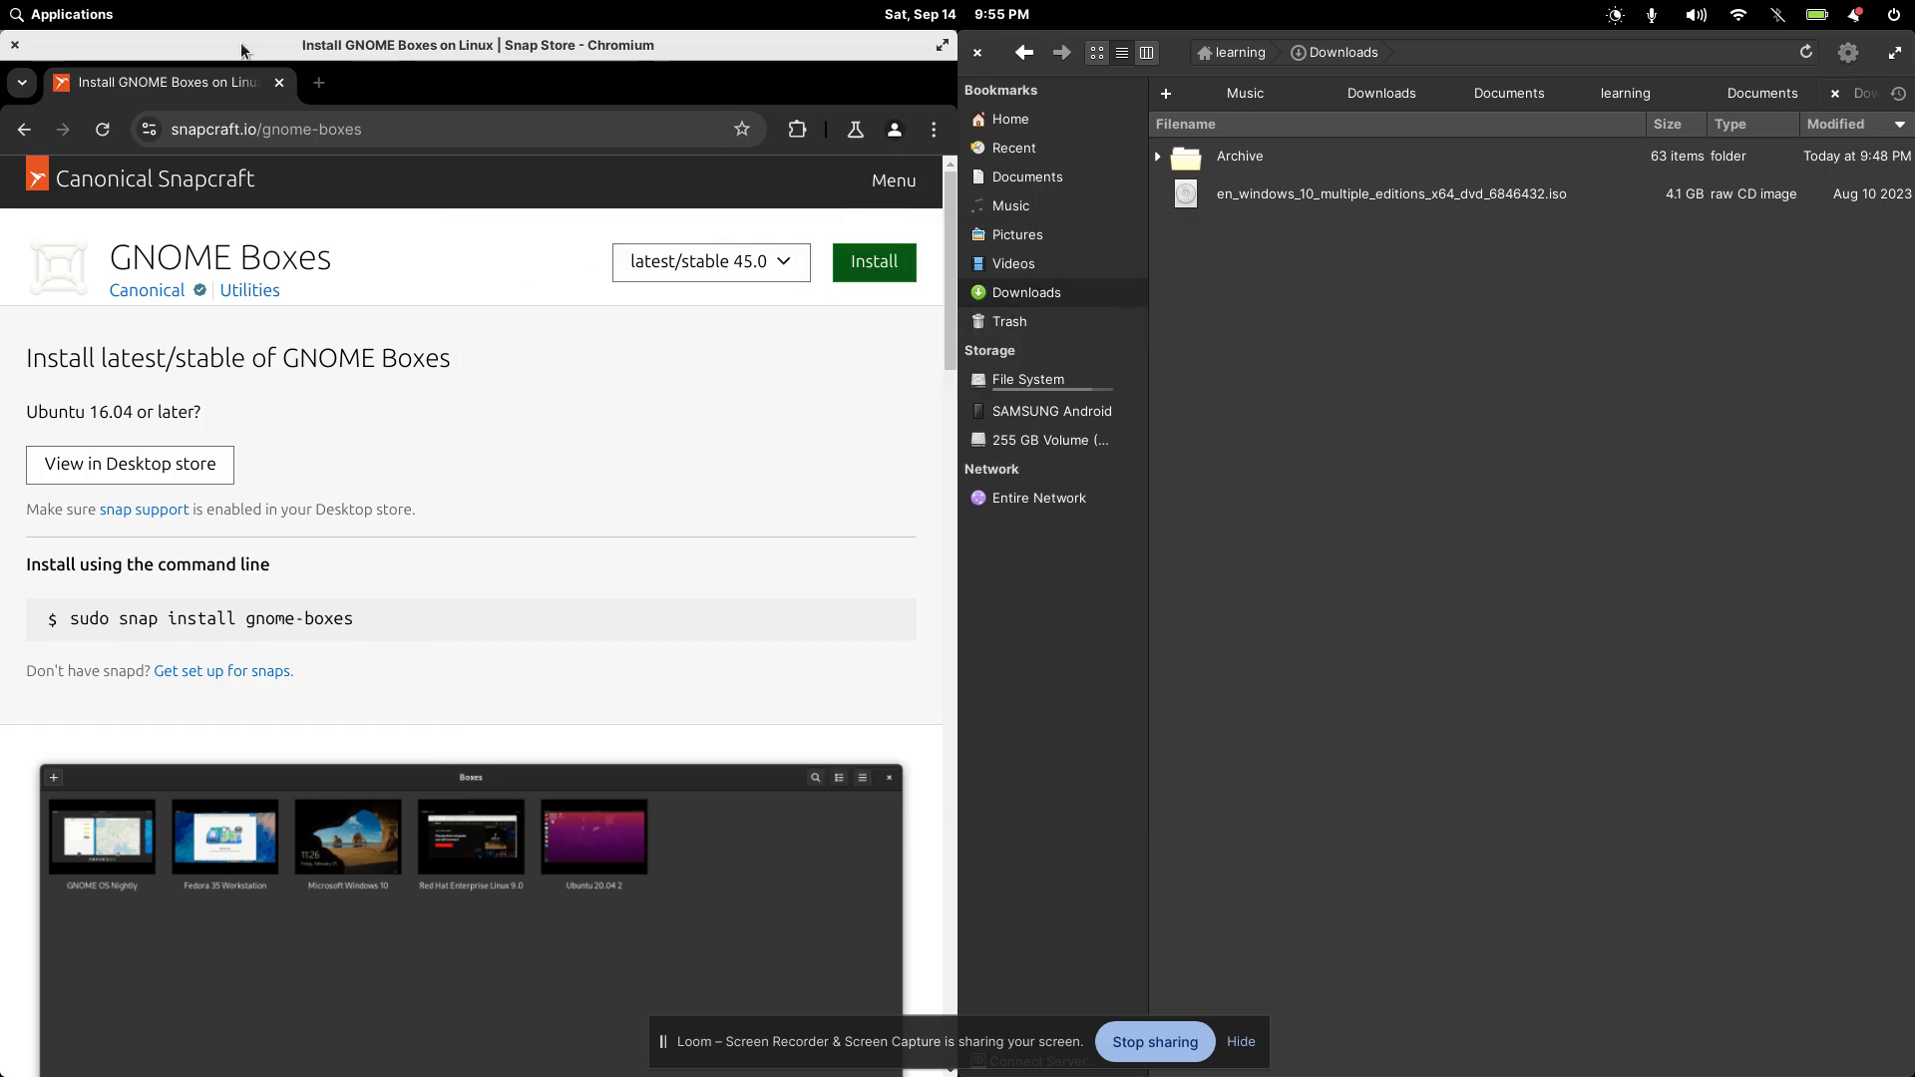
# - Close Chromium, launch GNOME Boxes, and show the Install from File and Download OS options
pyautogui.click(15, 45)
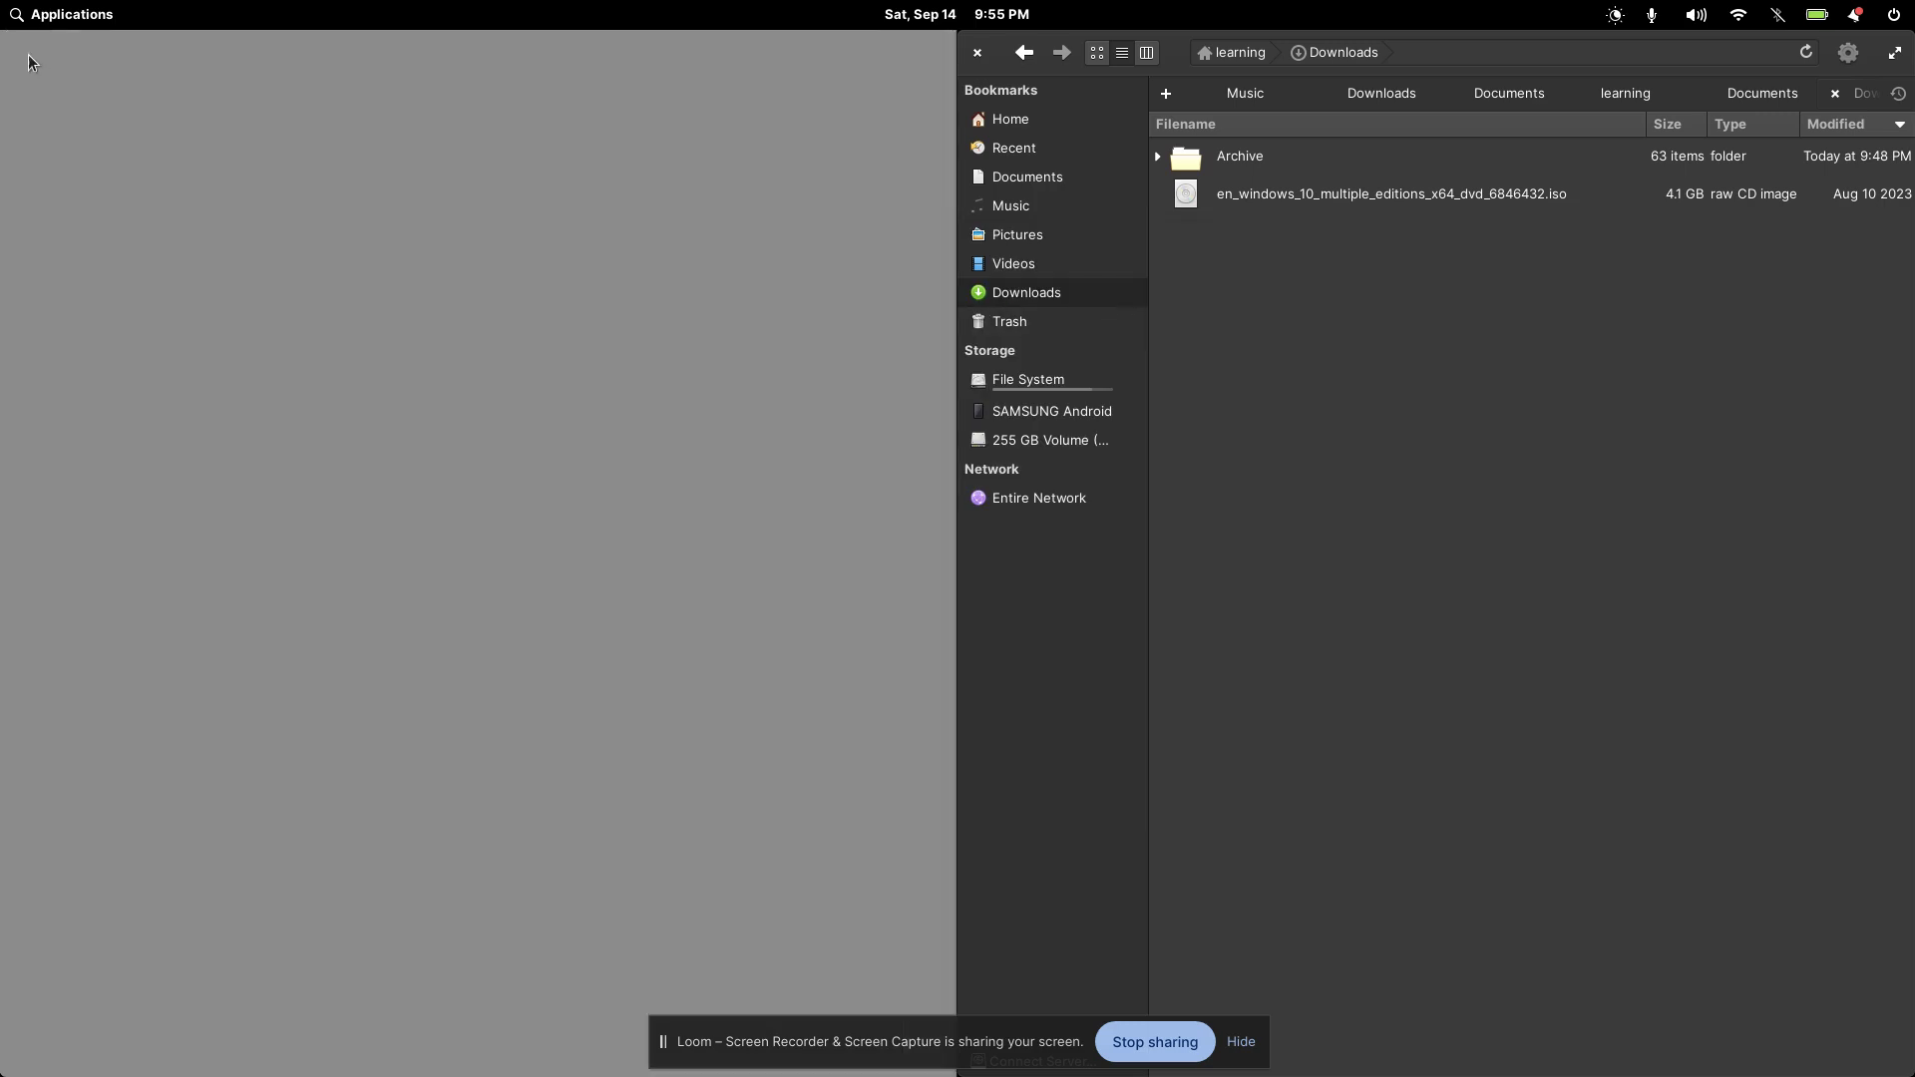
pyautogui.click(60, 15)
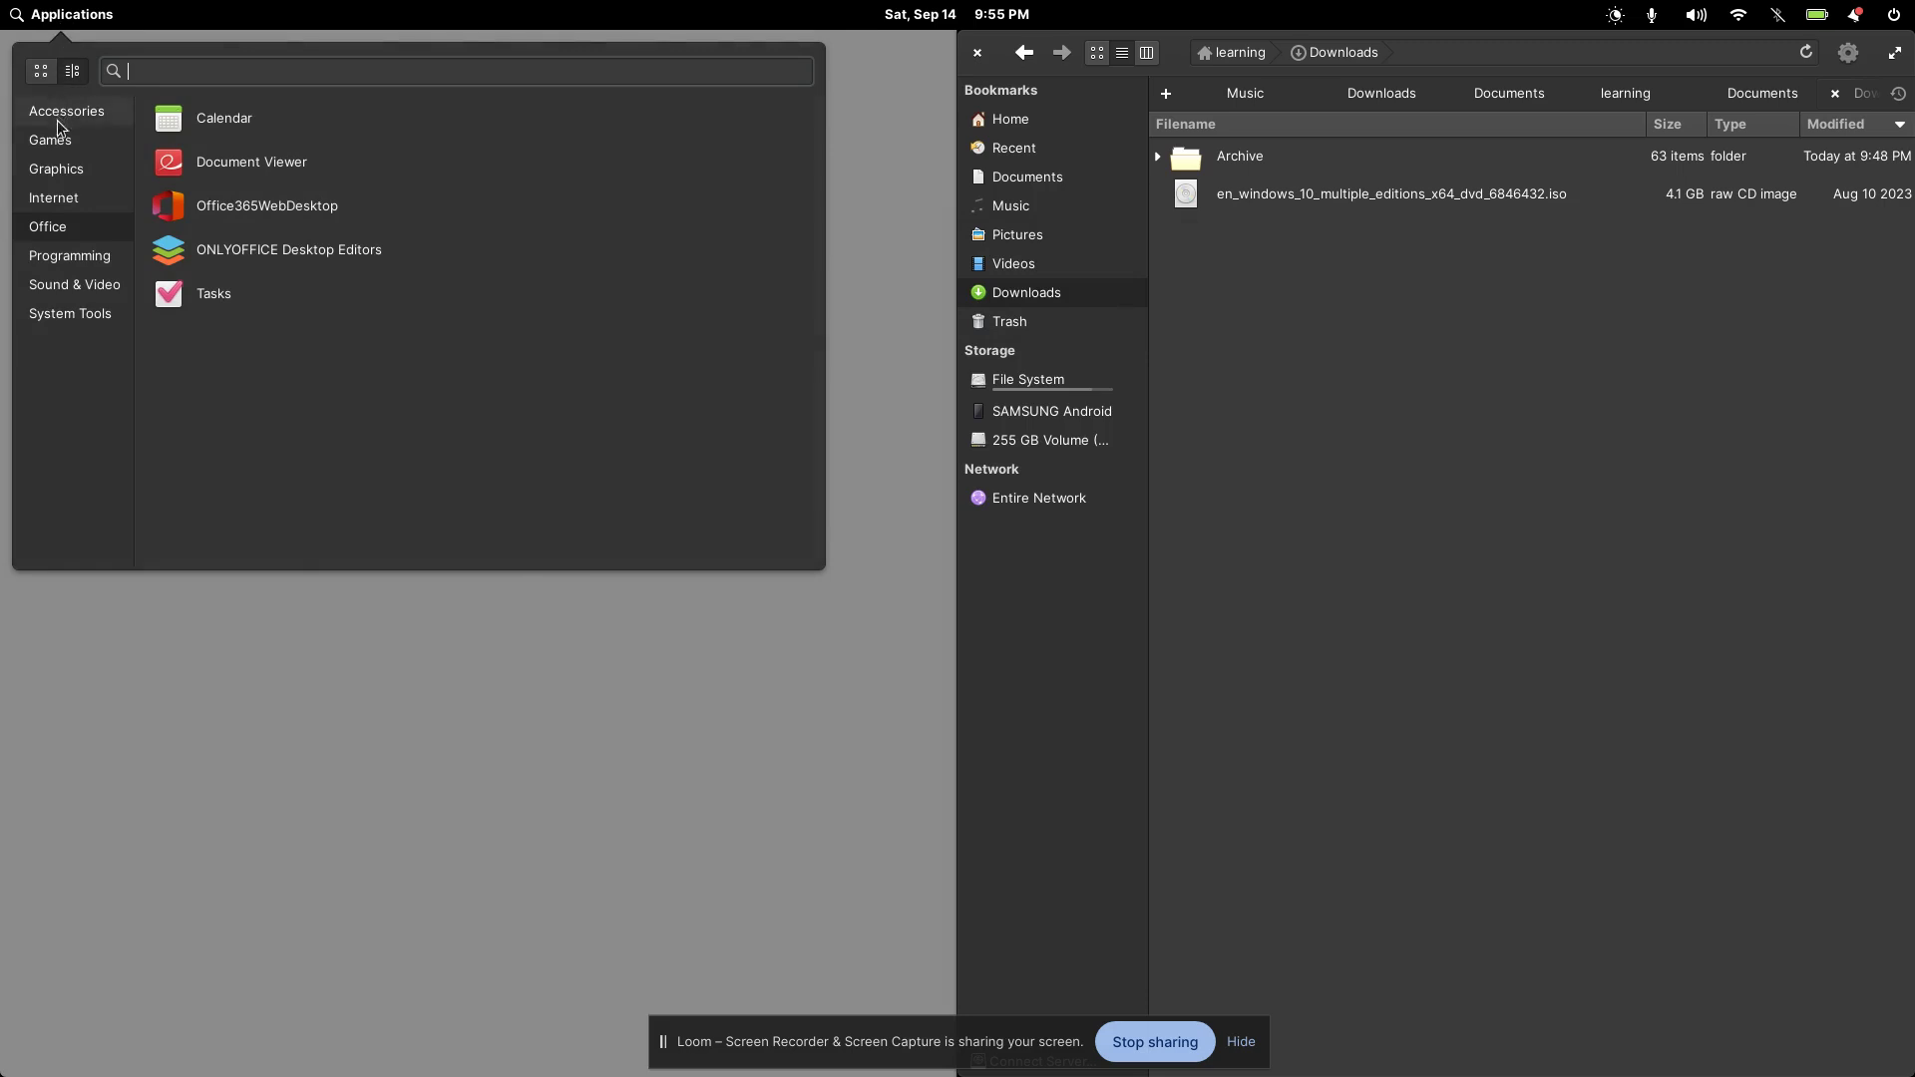
pyautogui.write('boxes')
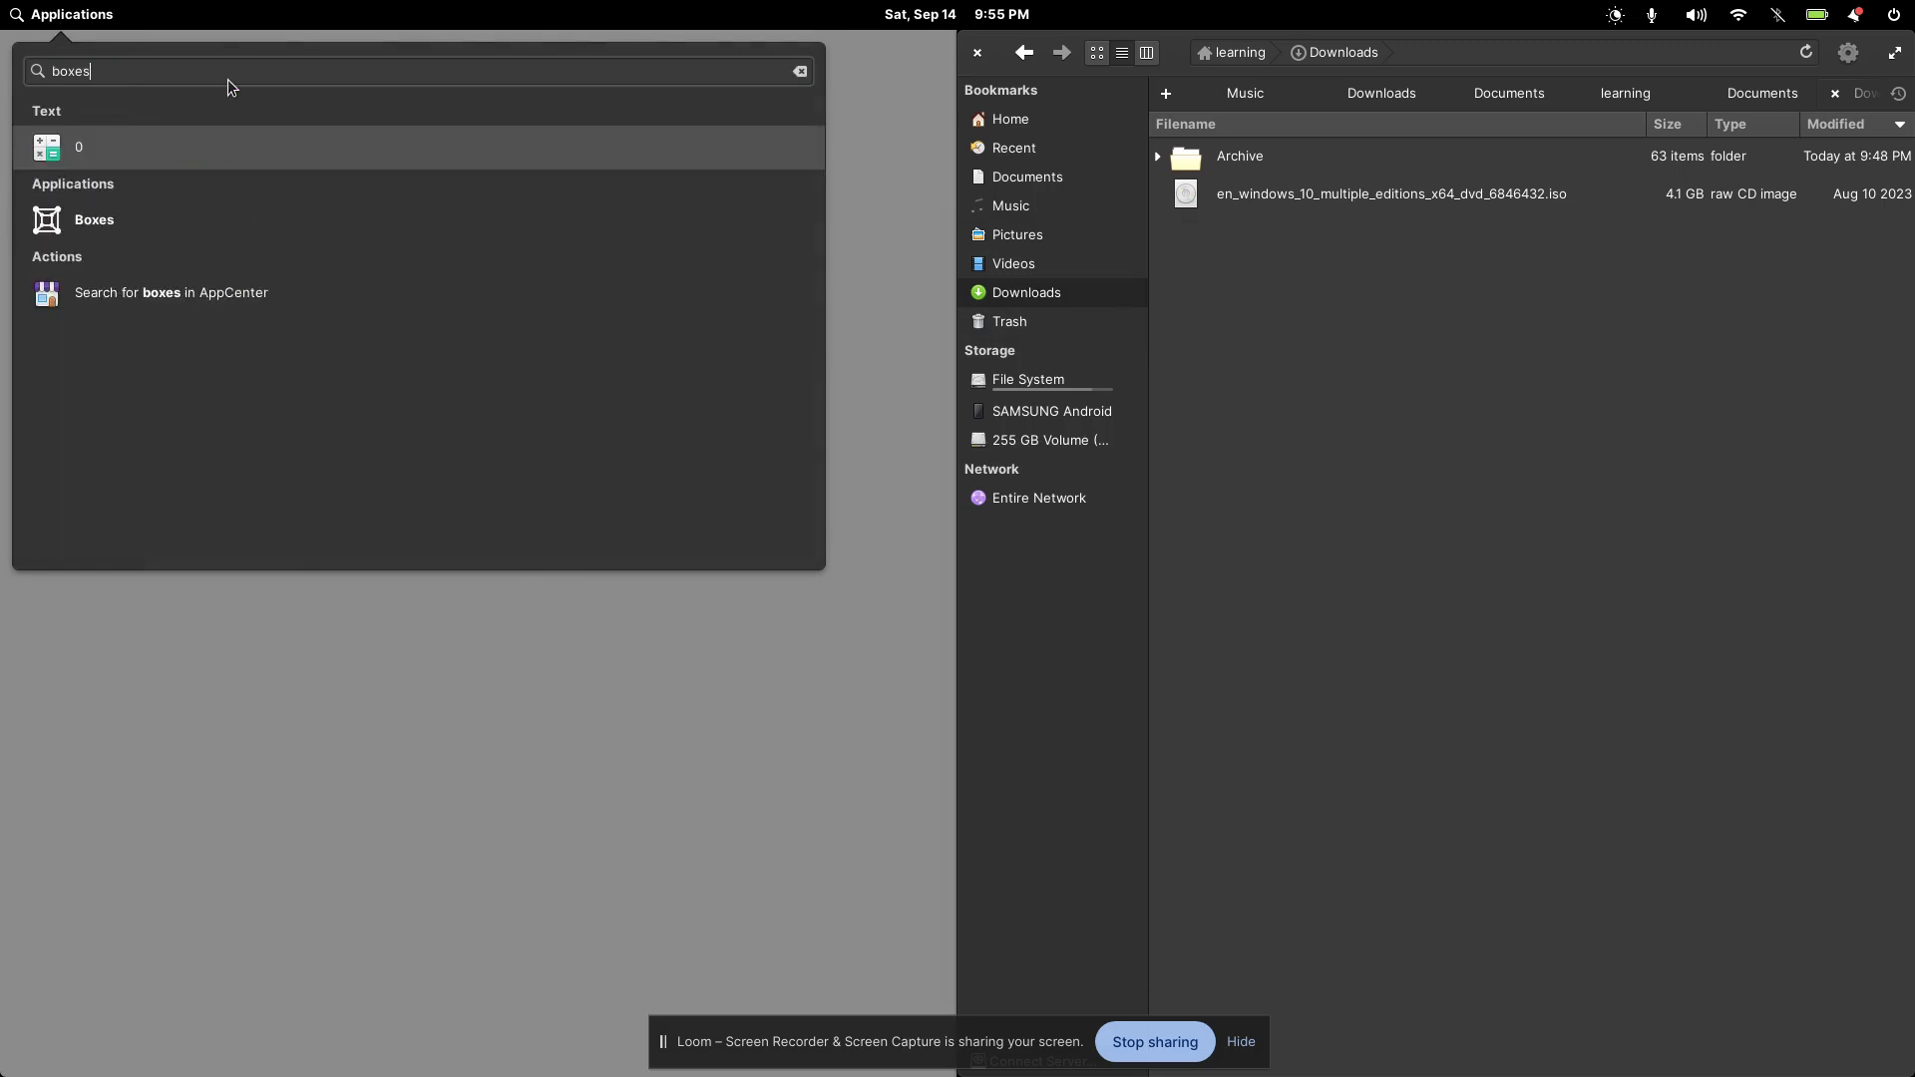
pyautogui.click(146, 230)
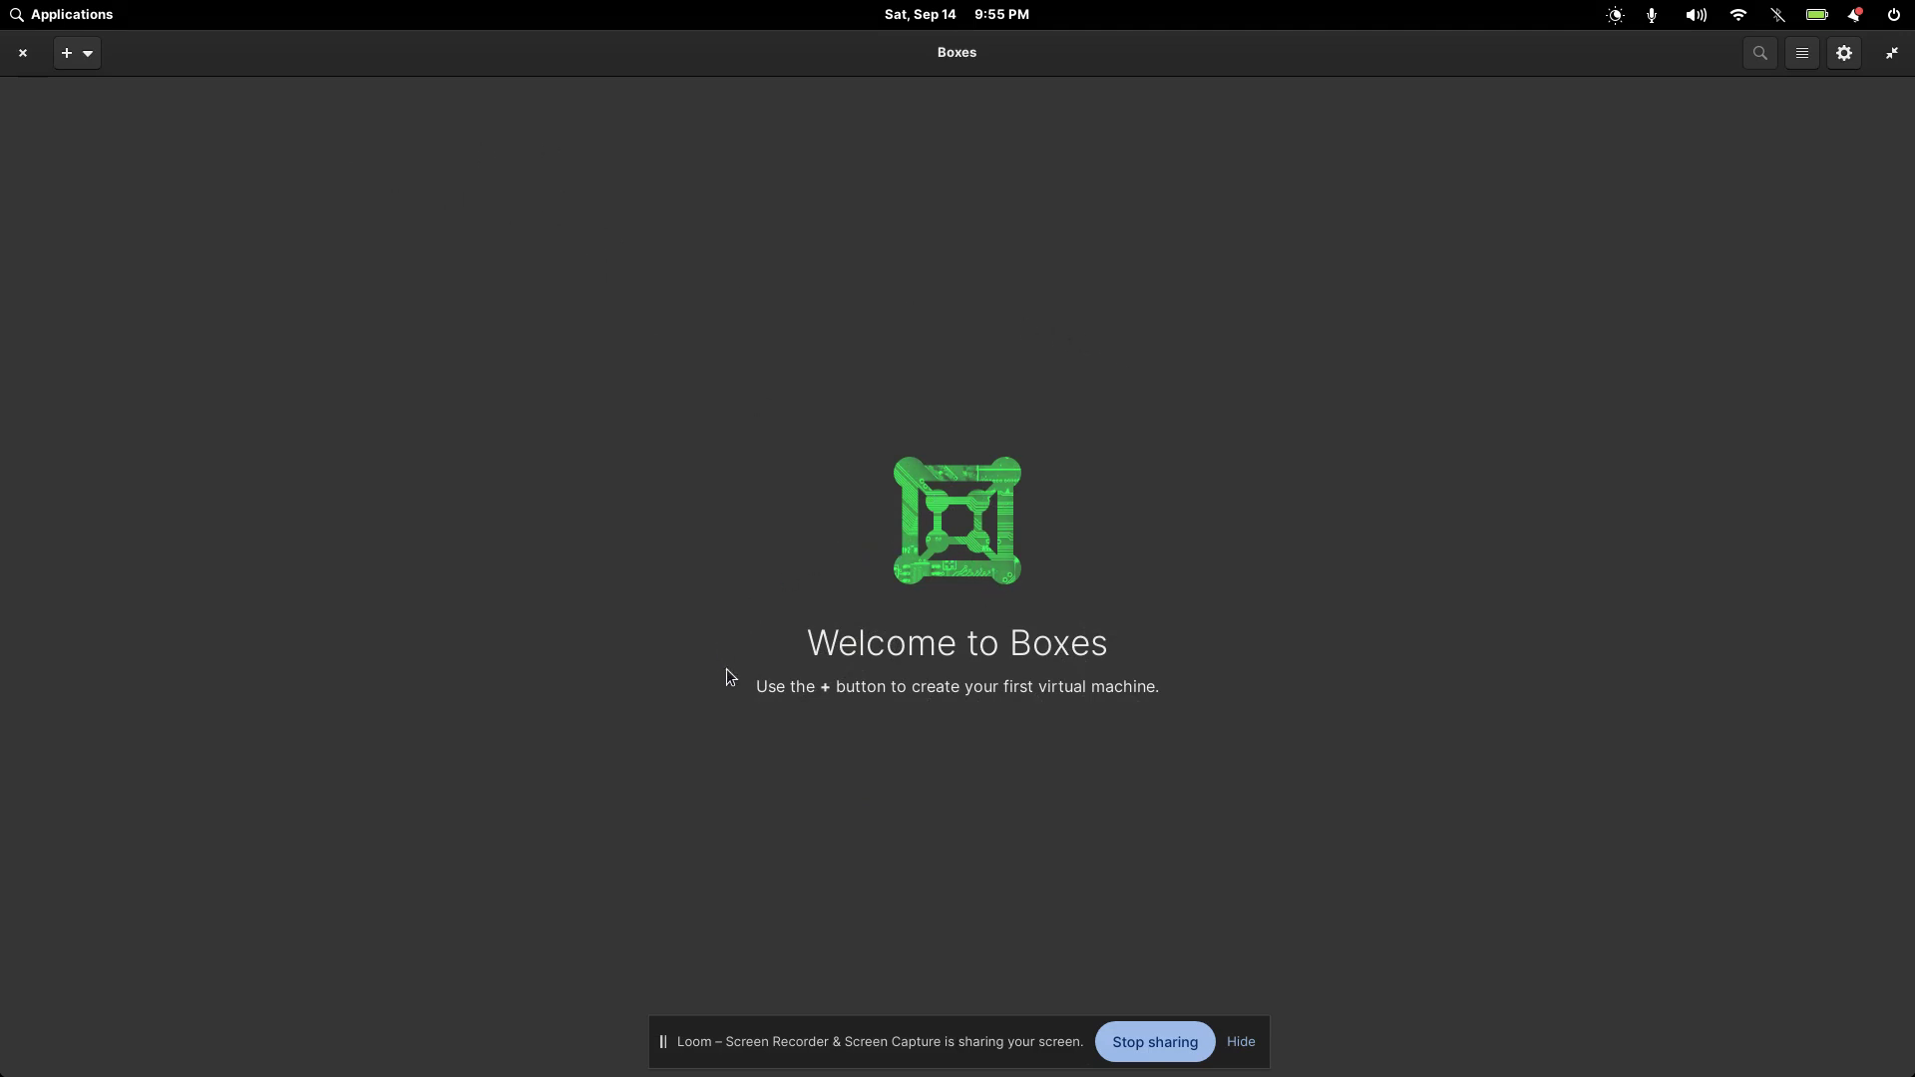
pyautogui.click(90, 57)
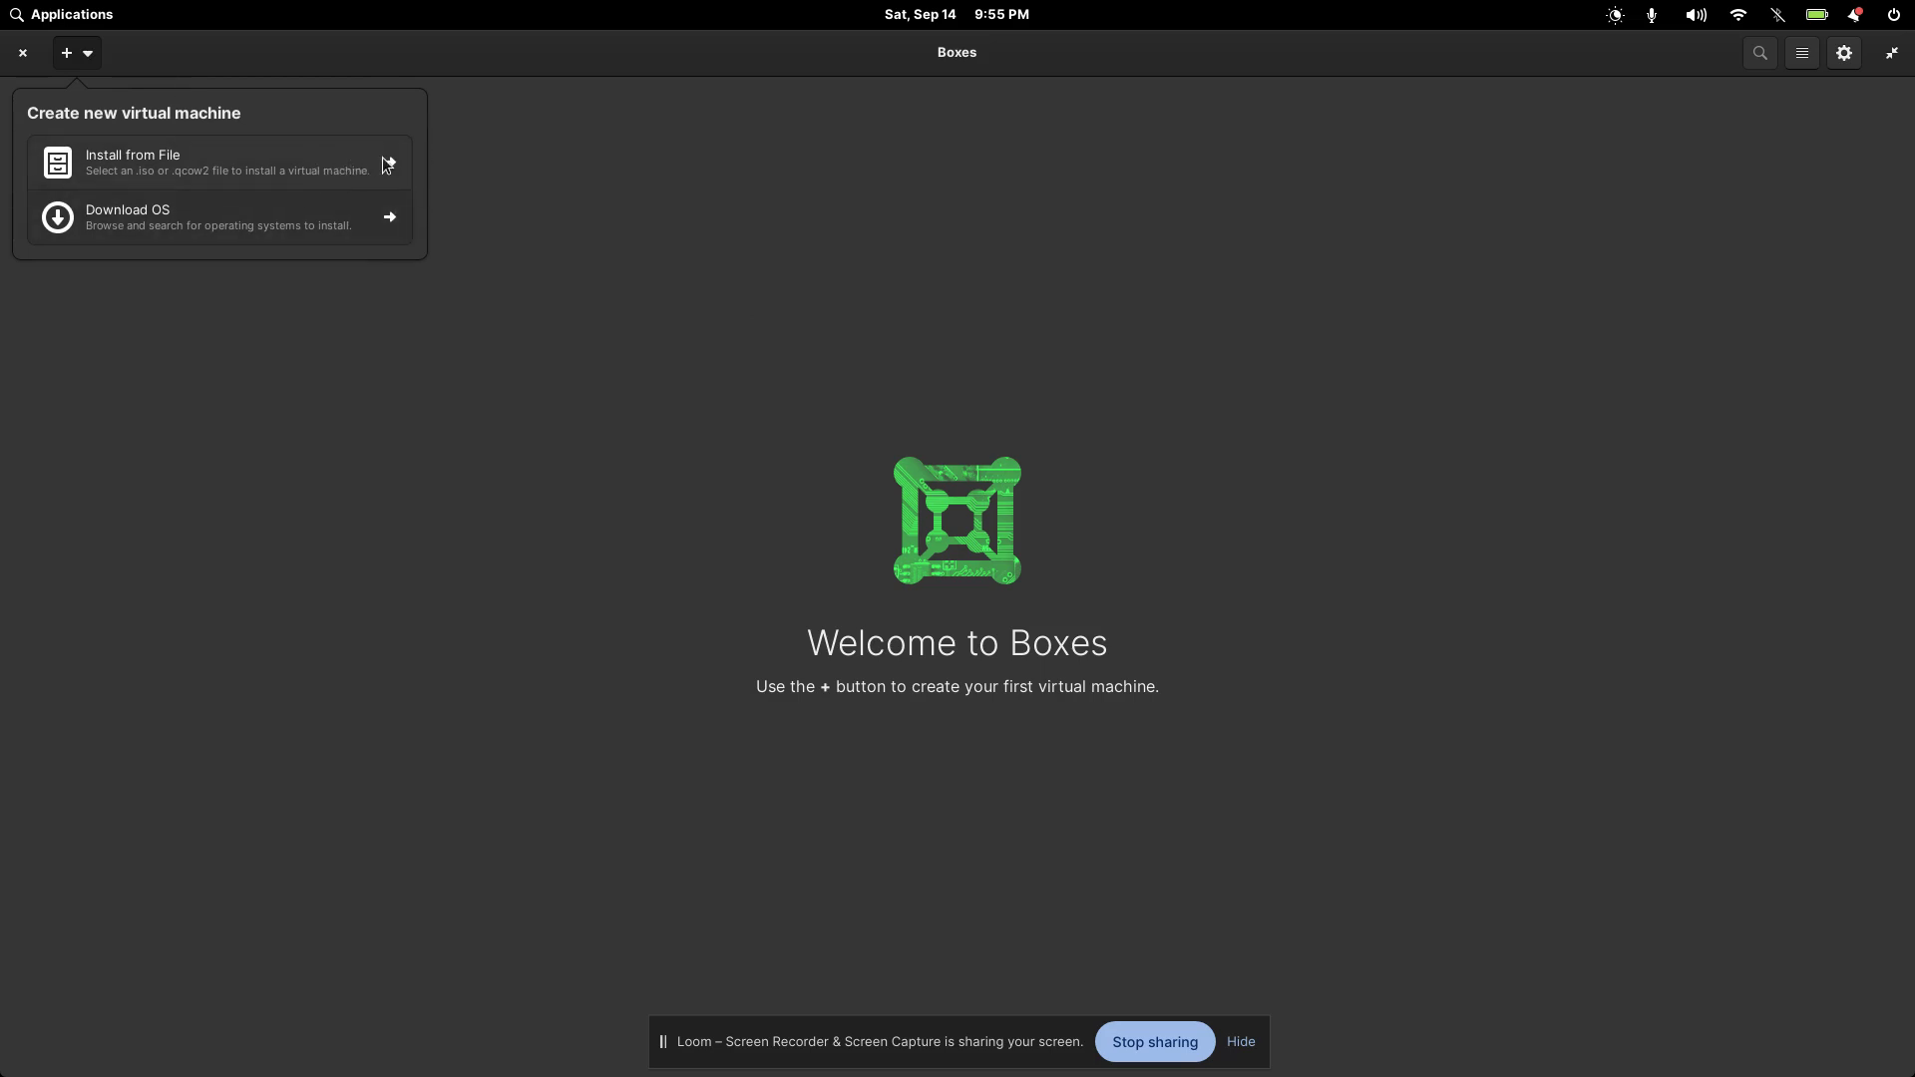
# - Scroll the Download OS catalogue past Fedora, Ubuntu and FreeBSD, then close it
pyautogui.click(391, 222)
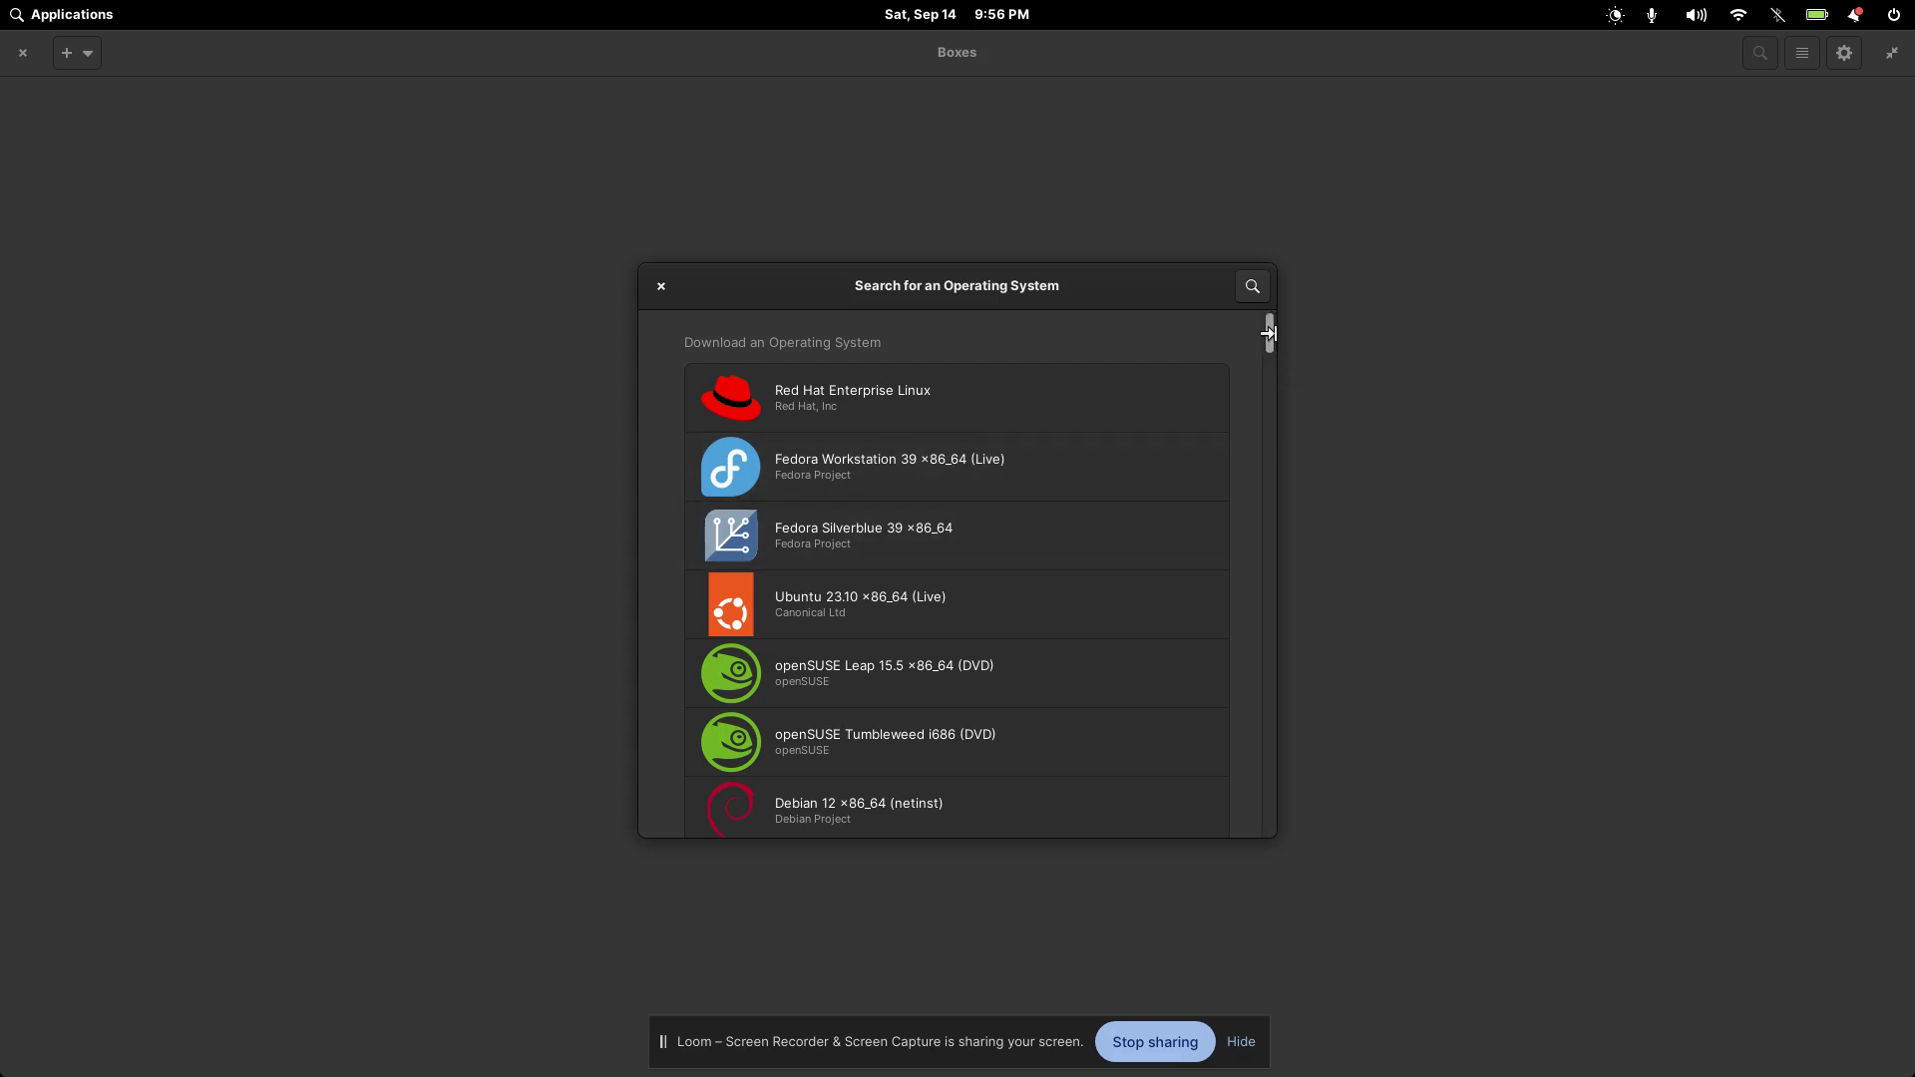
pyautogui.moveTo(1270, 339); pyautogui.dragTo(1239, 428)
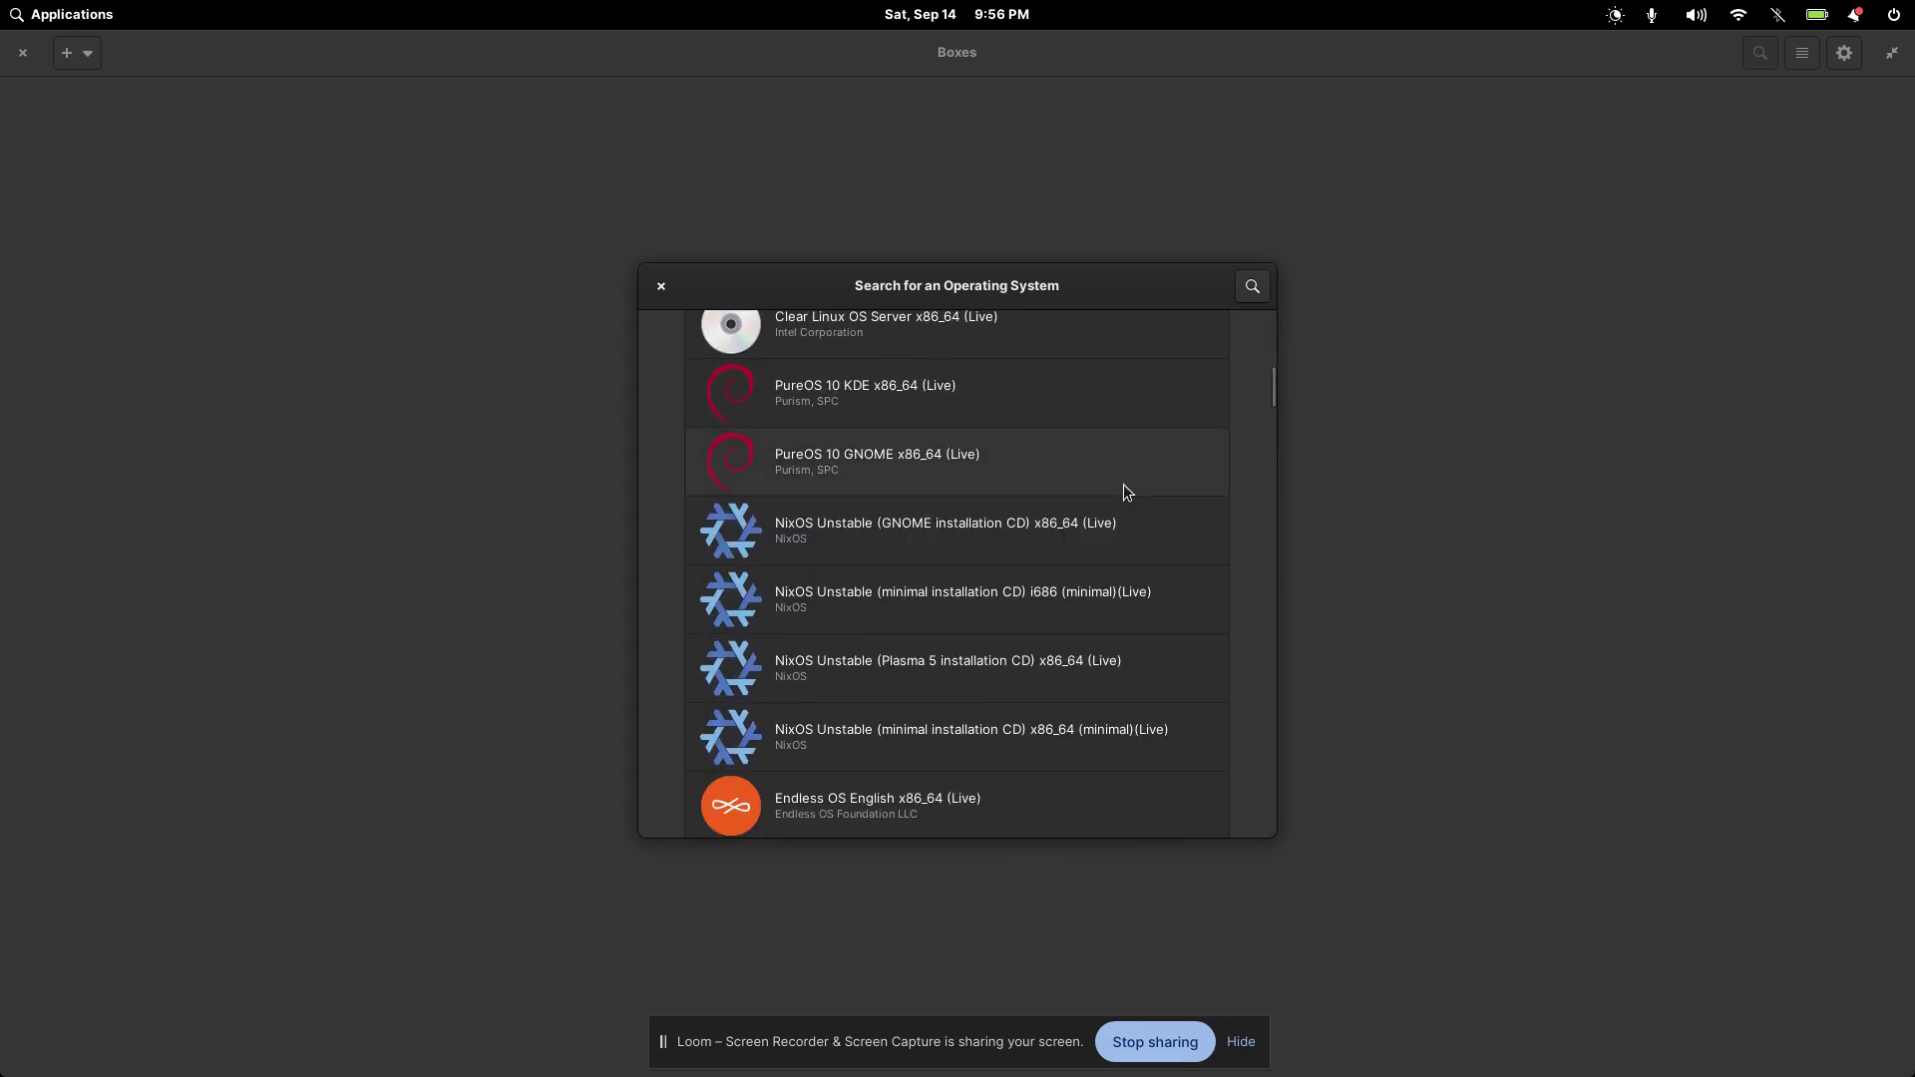
pyautogui.scroll(-4, 1125, 489)
pyautogui.scroll(-8, 1123, 485)
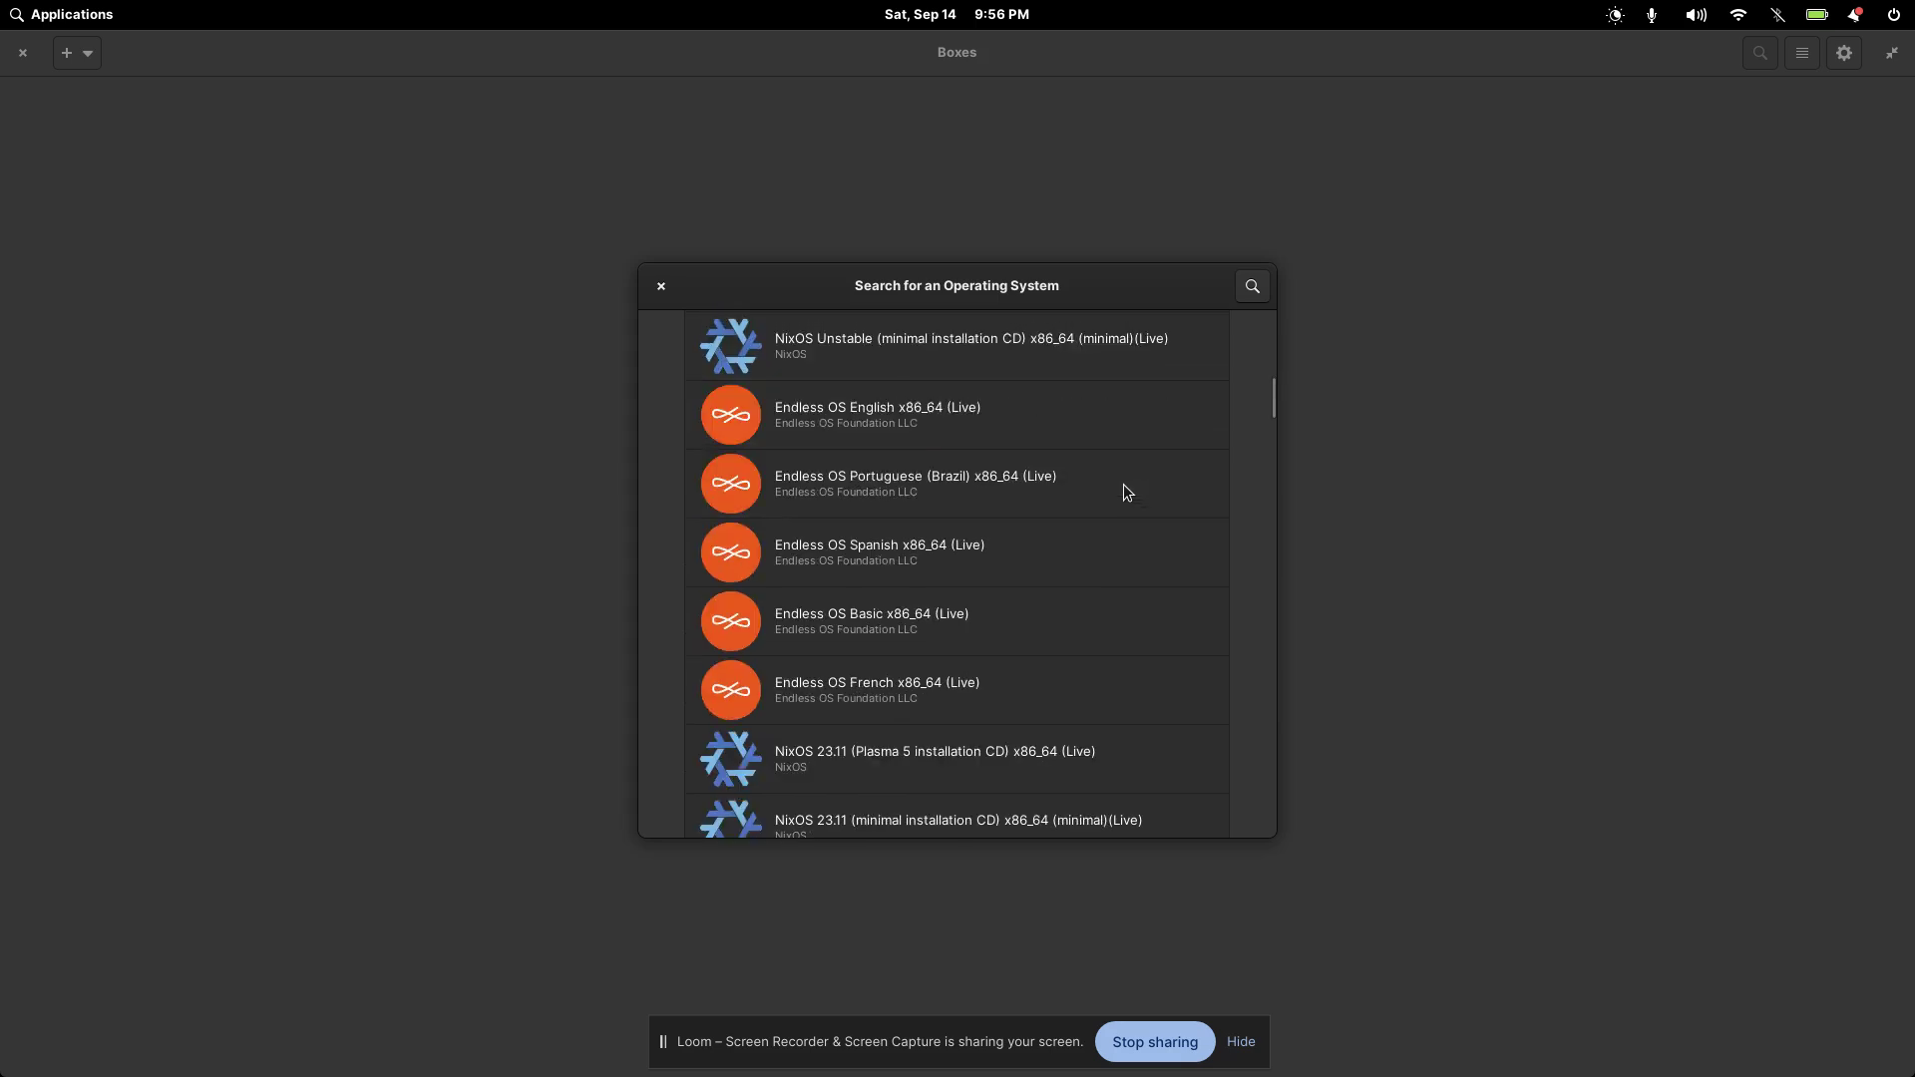
pyautogui.scroll(-7, 1124, 489)
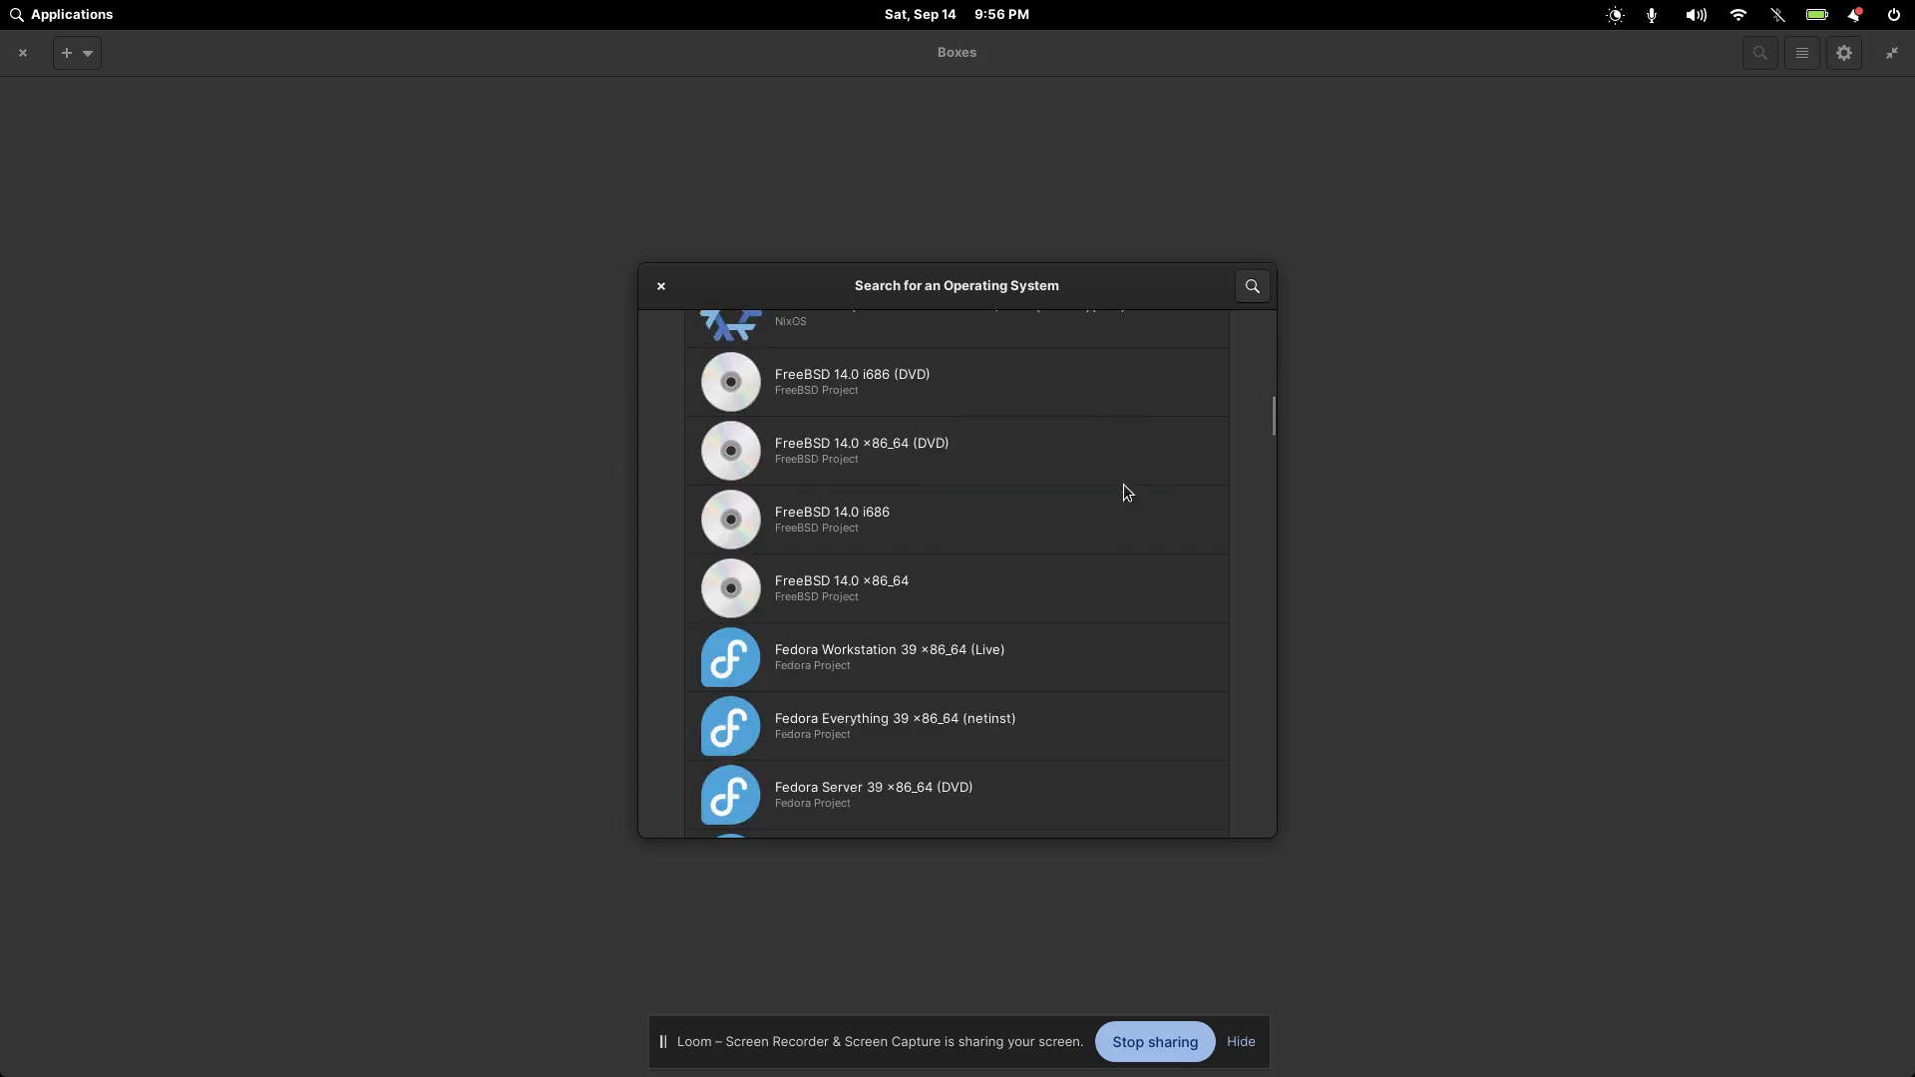
pyautogui.scroll(-6, 1125, 491)
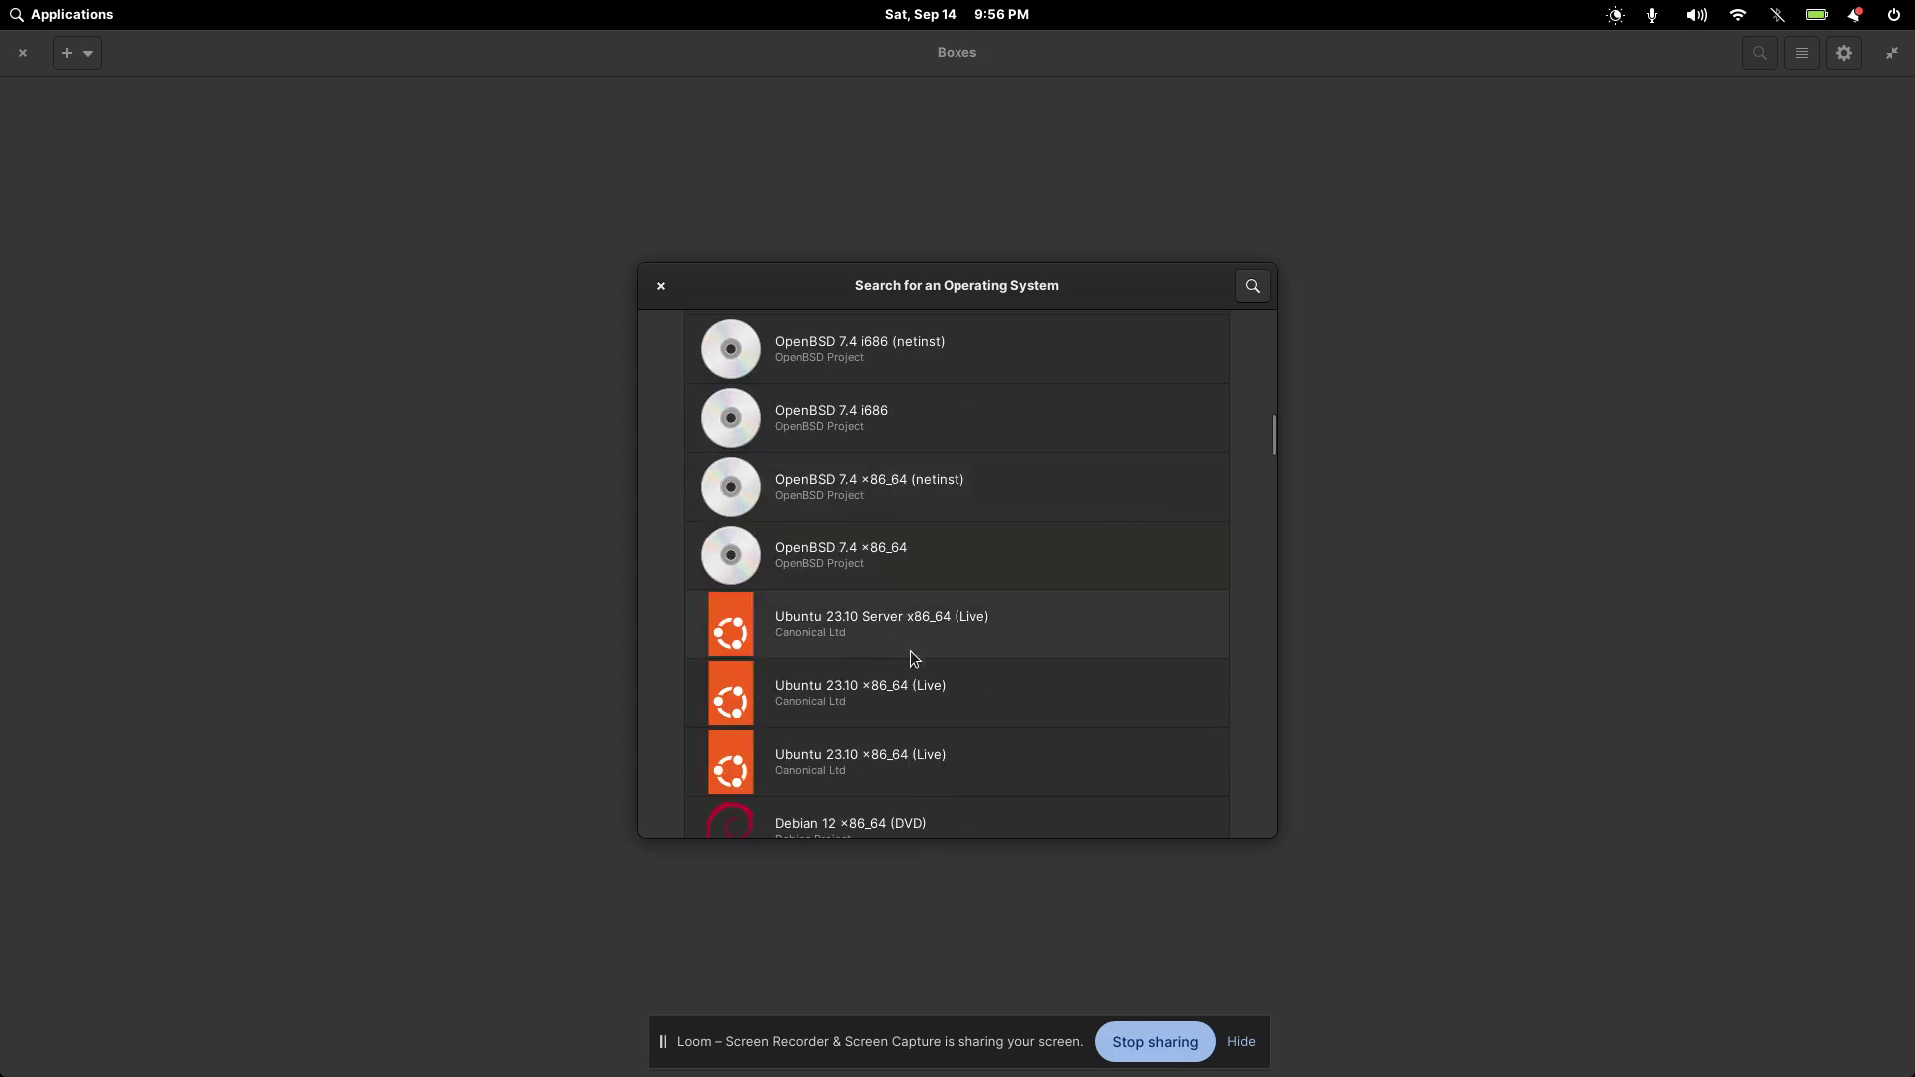
pyautogui.scroll(-6, 1132, 596)
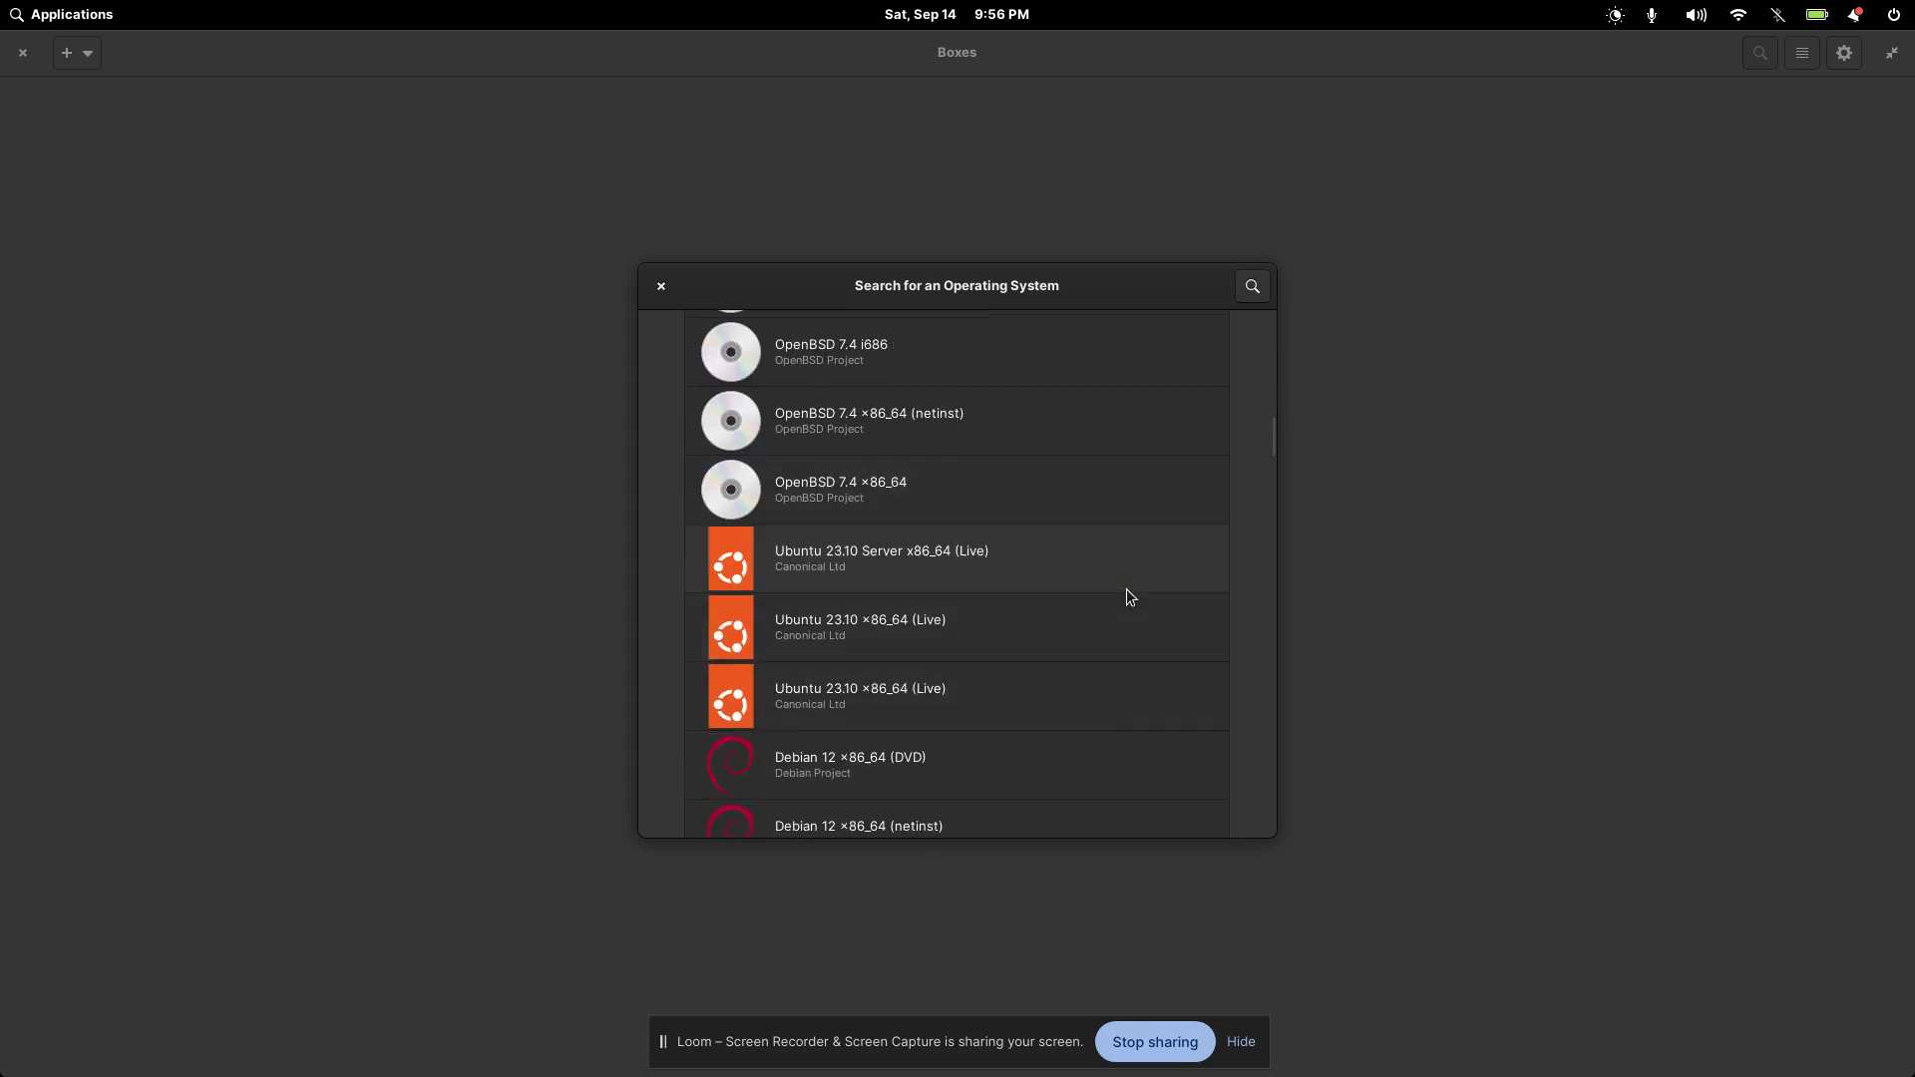
pyautogui.scroll(-11, 1132, 568)
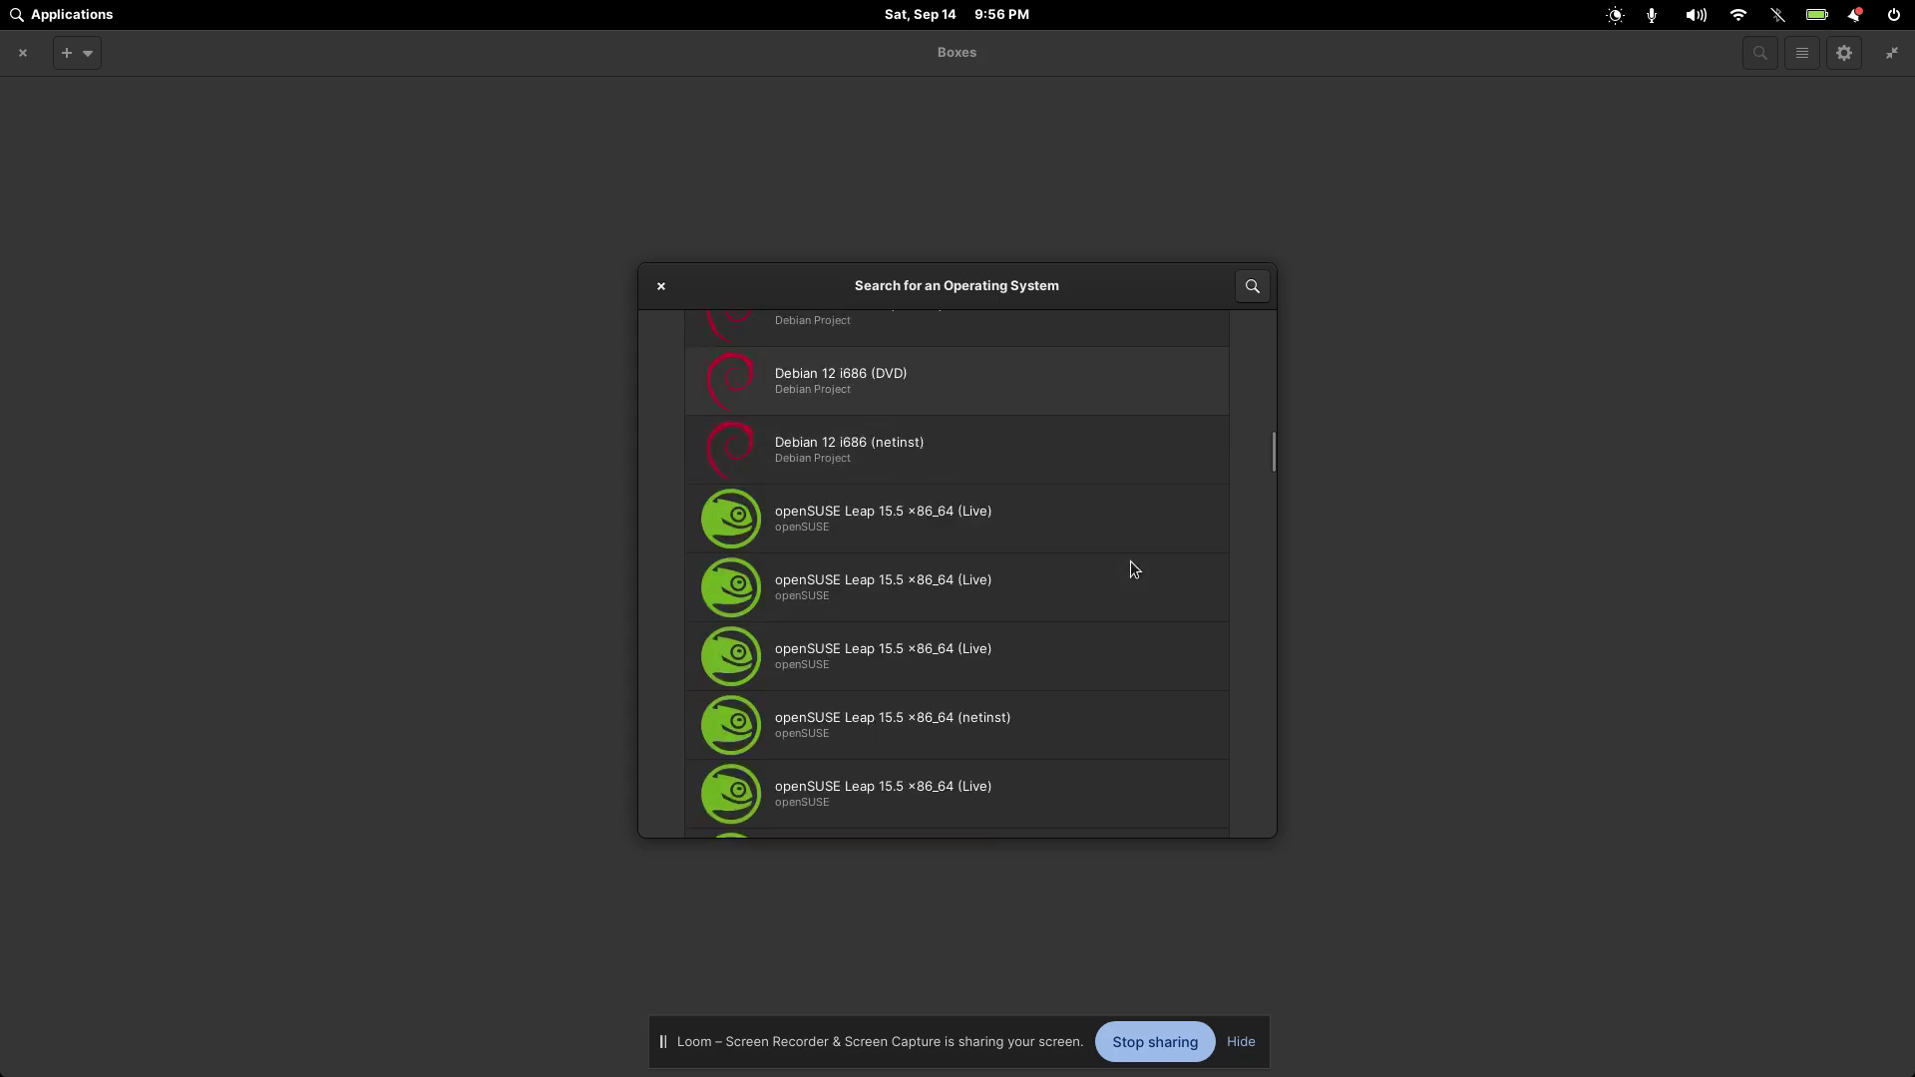
pyautogui.scroll(-11, 1132, 568)
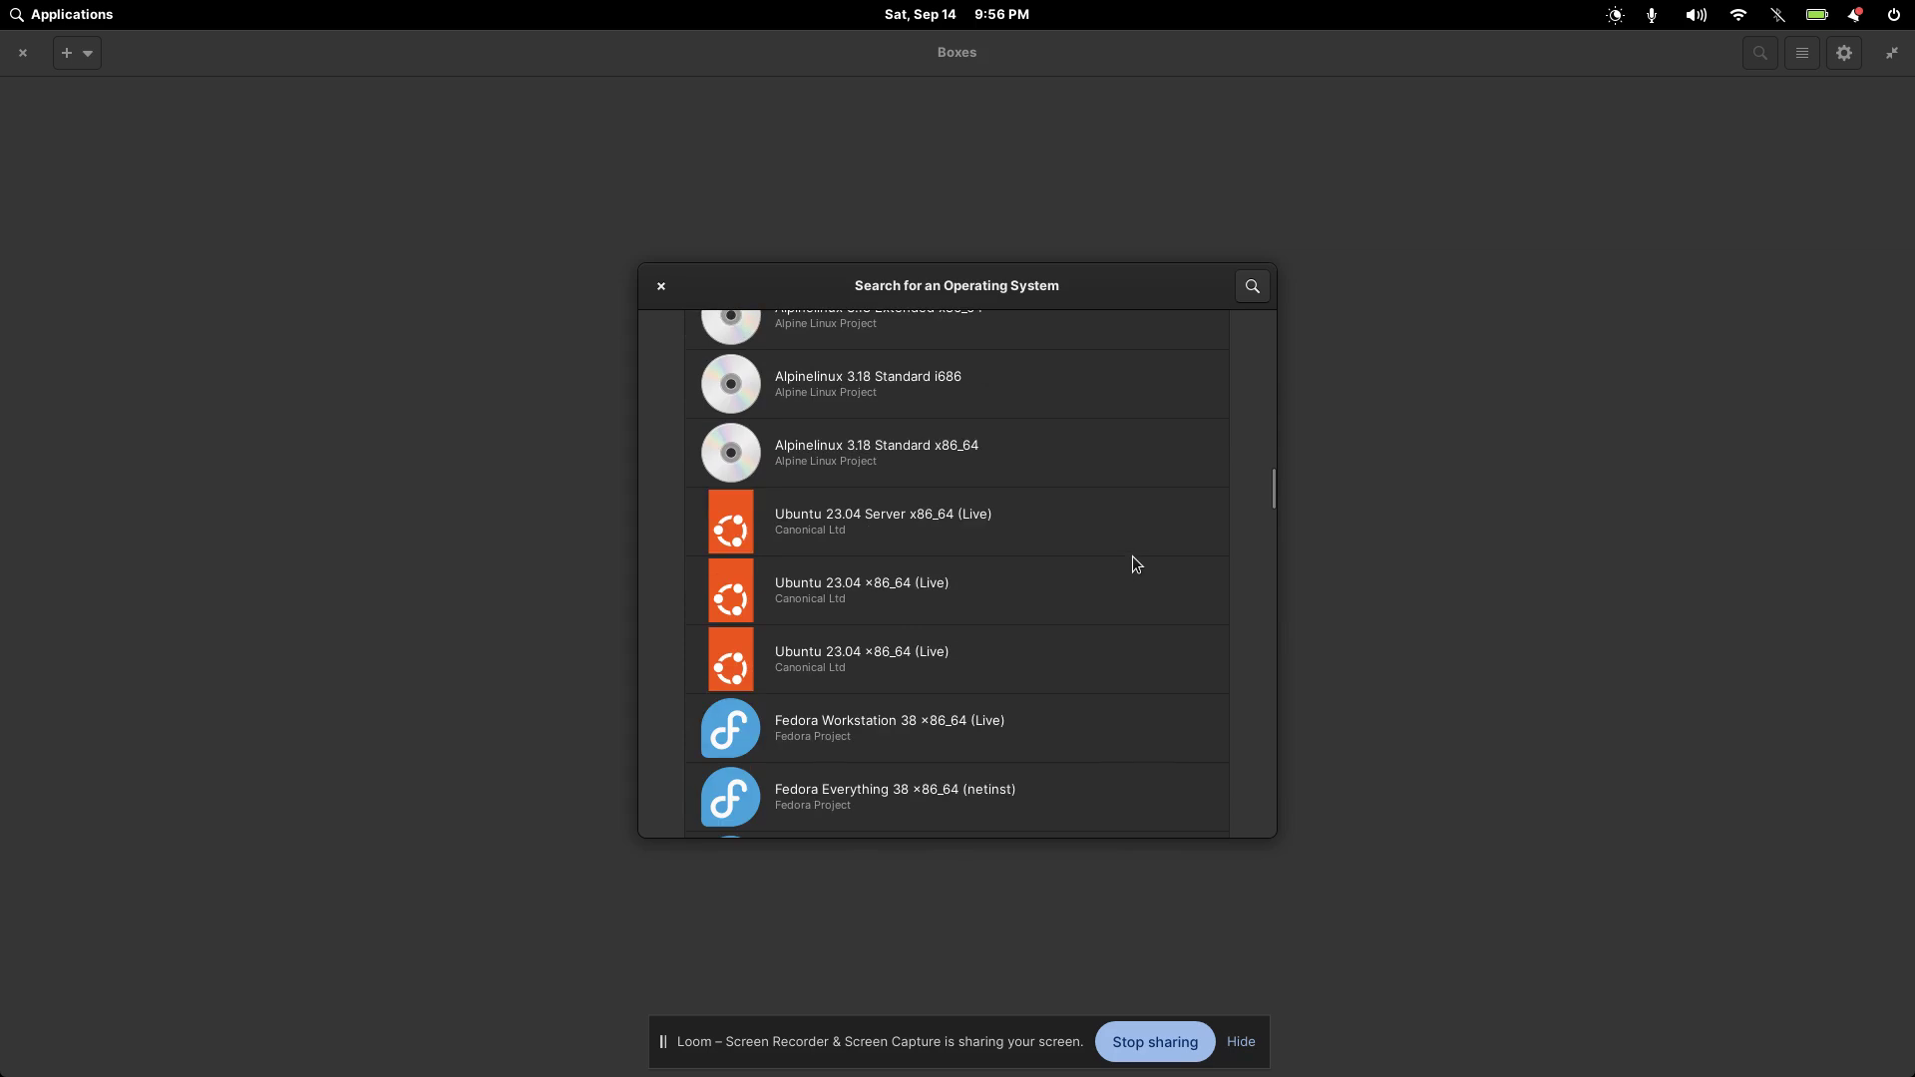
pyautogui.scroll(-12, 1133, 557)
pyautogui.scroll(12, 1133, 565)
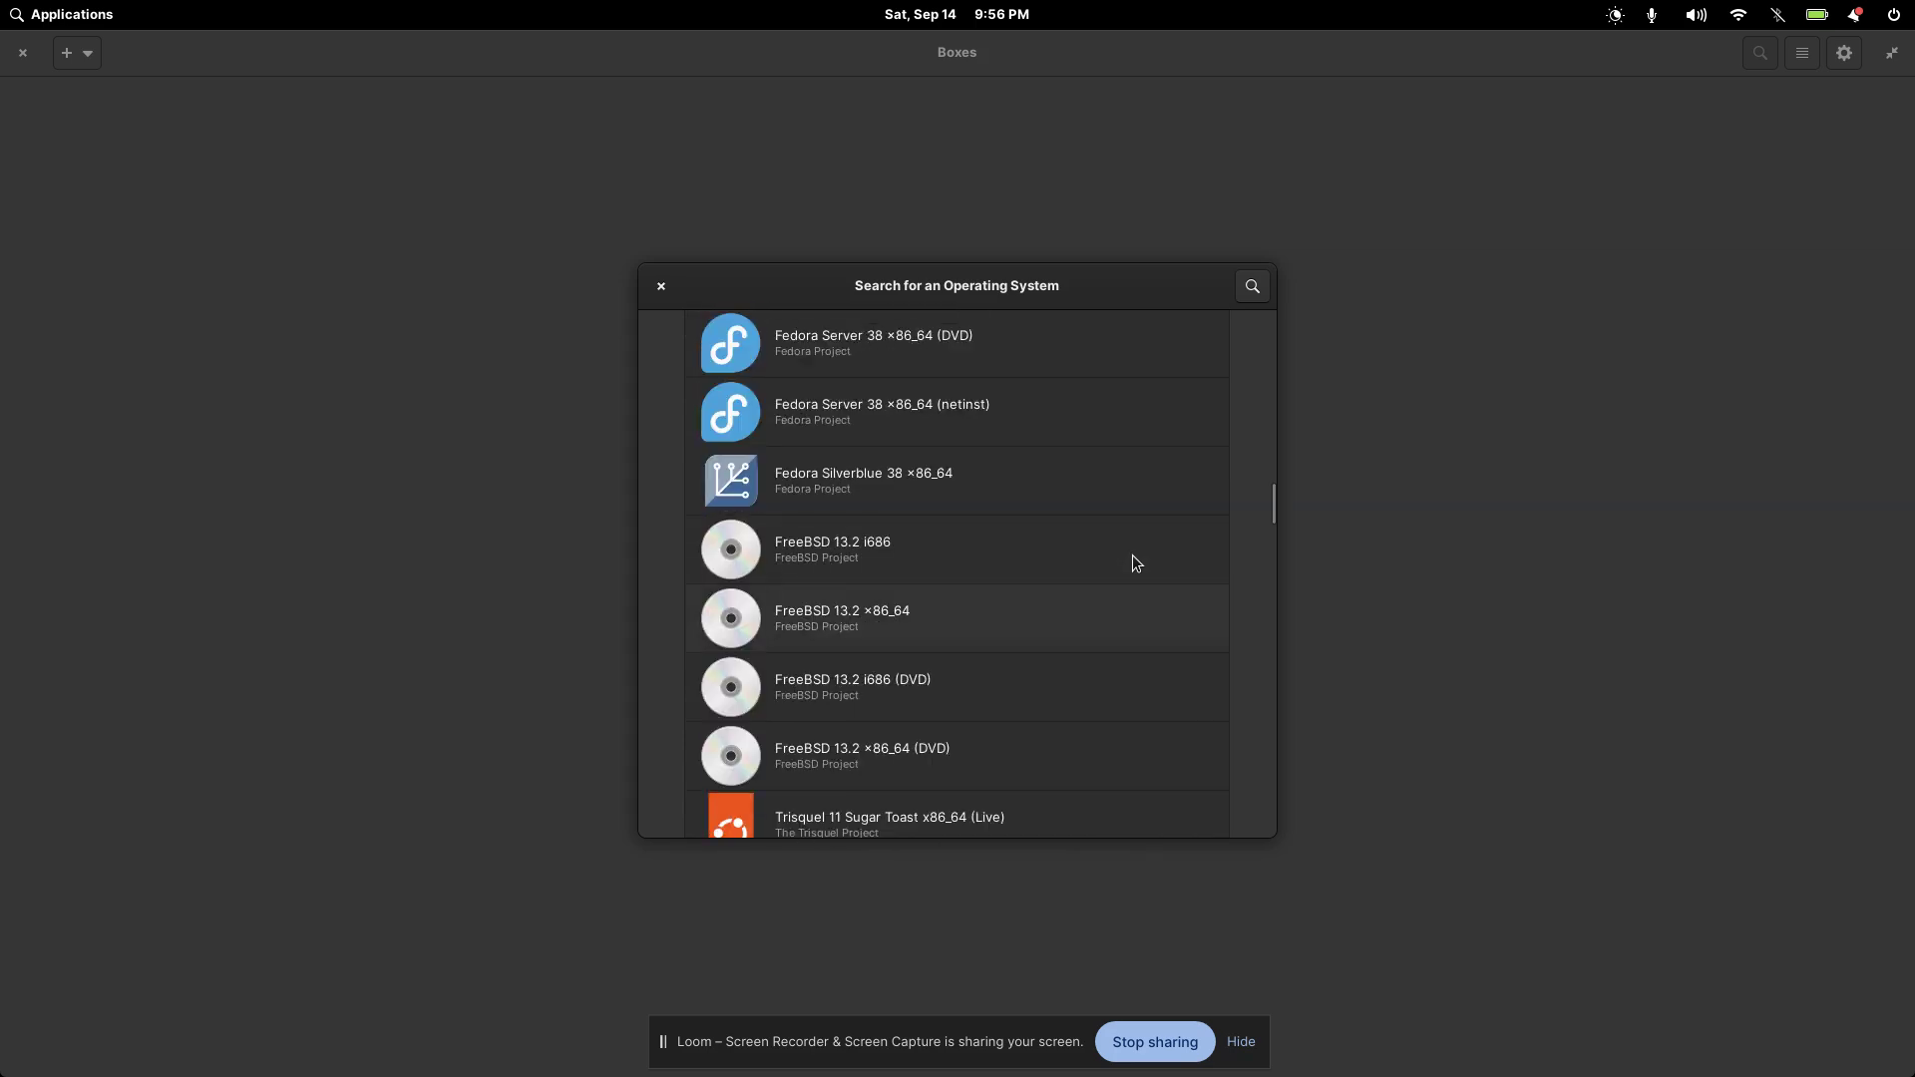
pyautogui.click(660, 289)
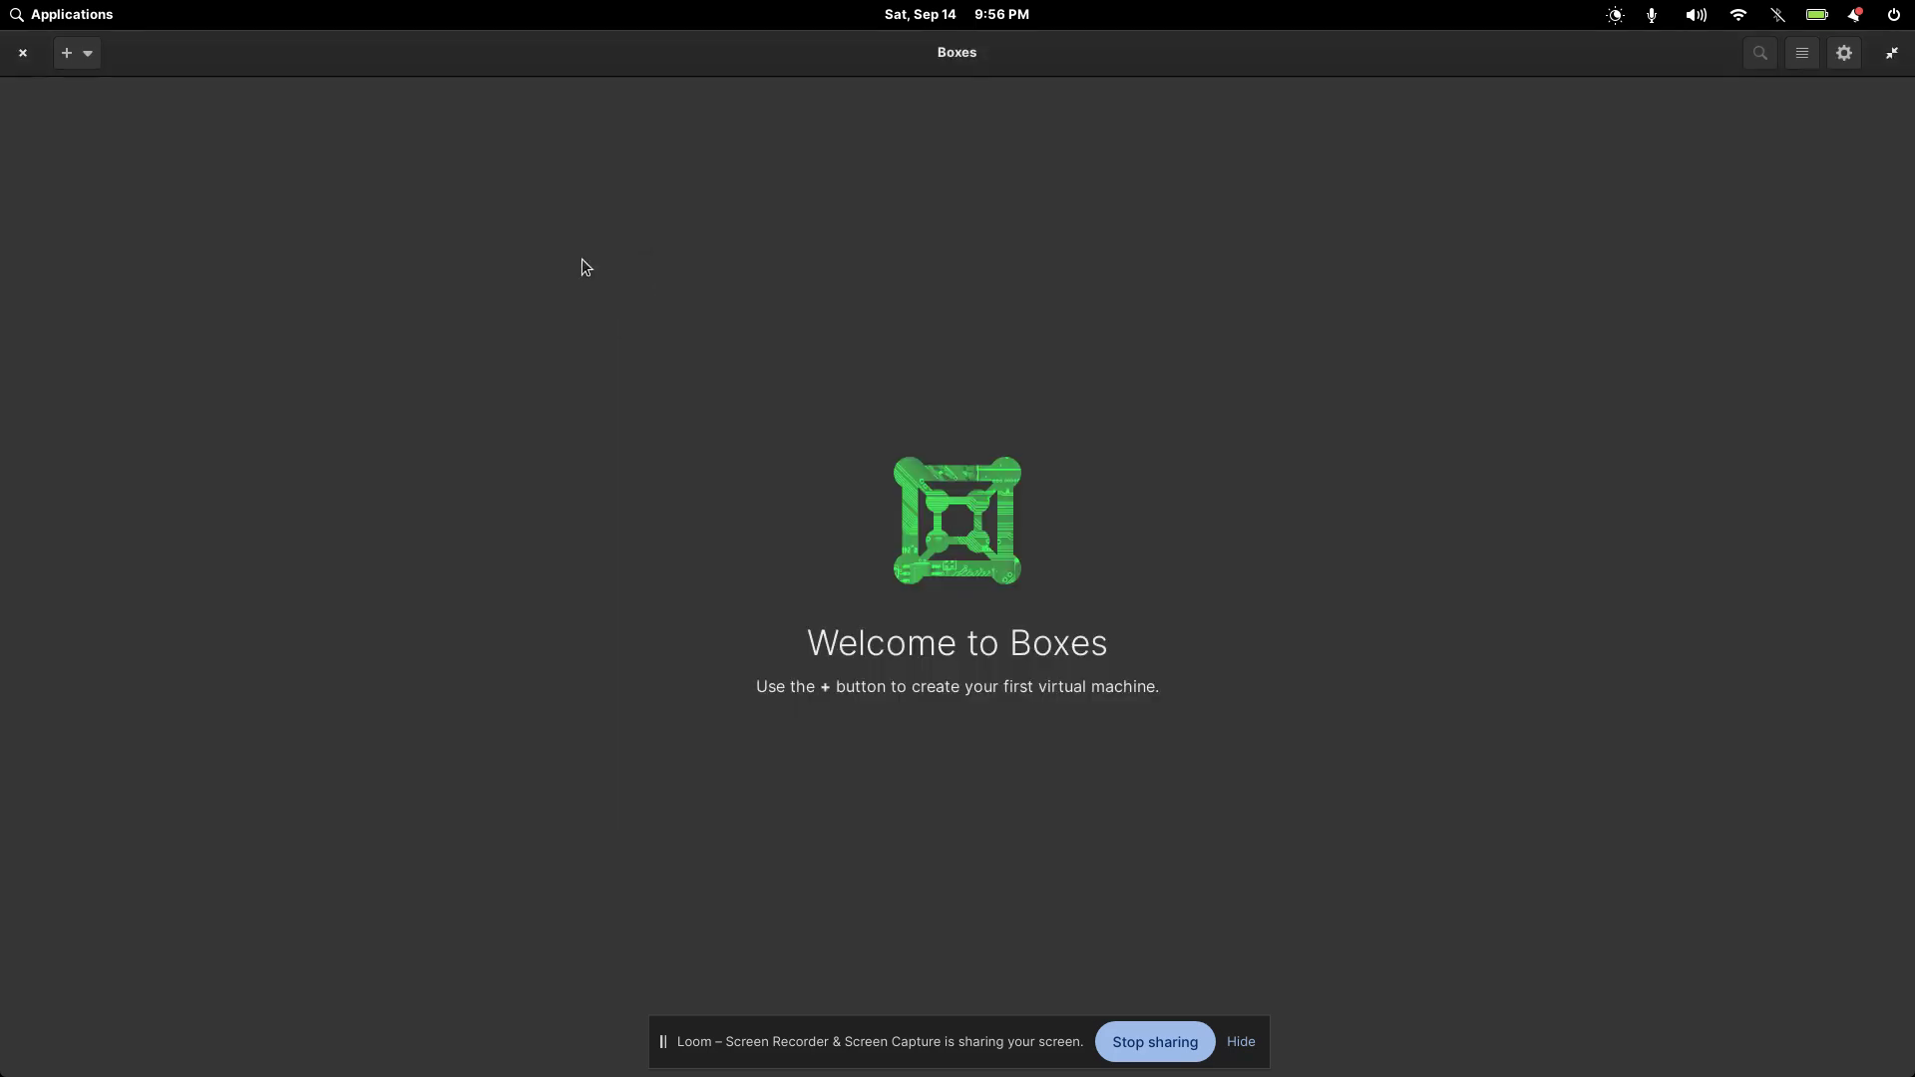
# - Use en_windows_10_multiple_editions_x64_dvd_6846432.iso from Downloads as the new machine's install source
pyautogui.click(91, 57)
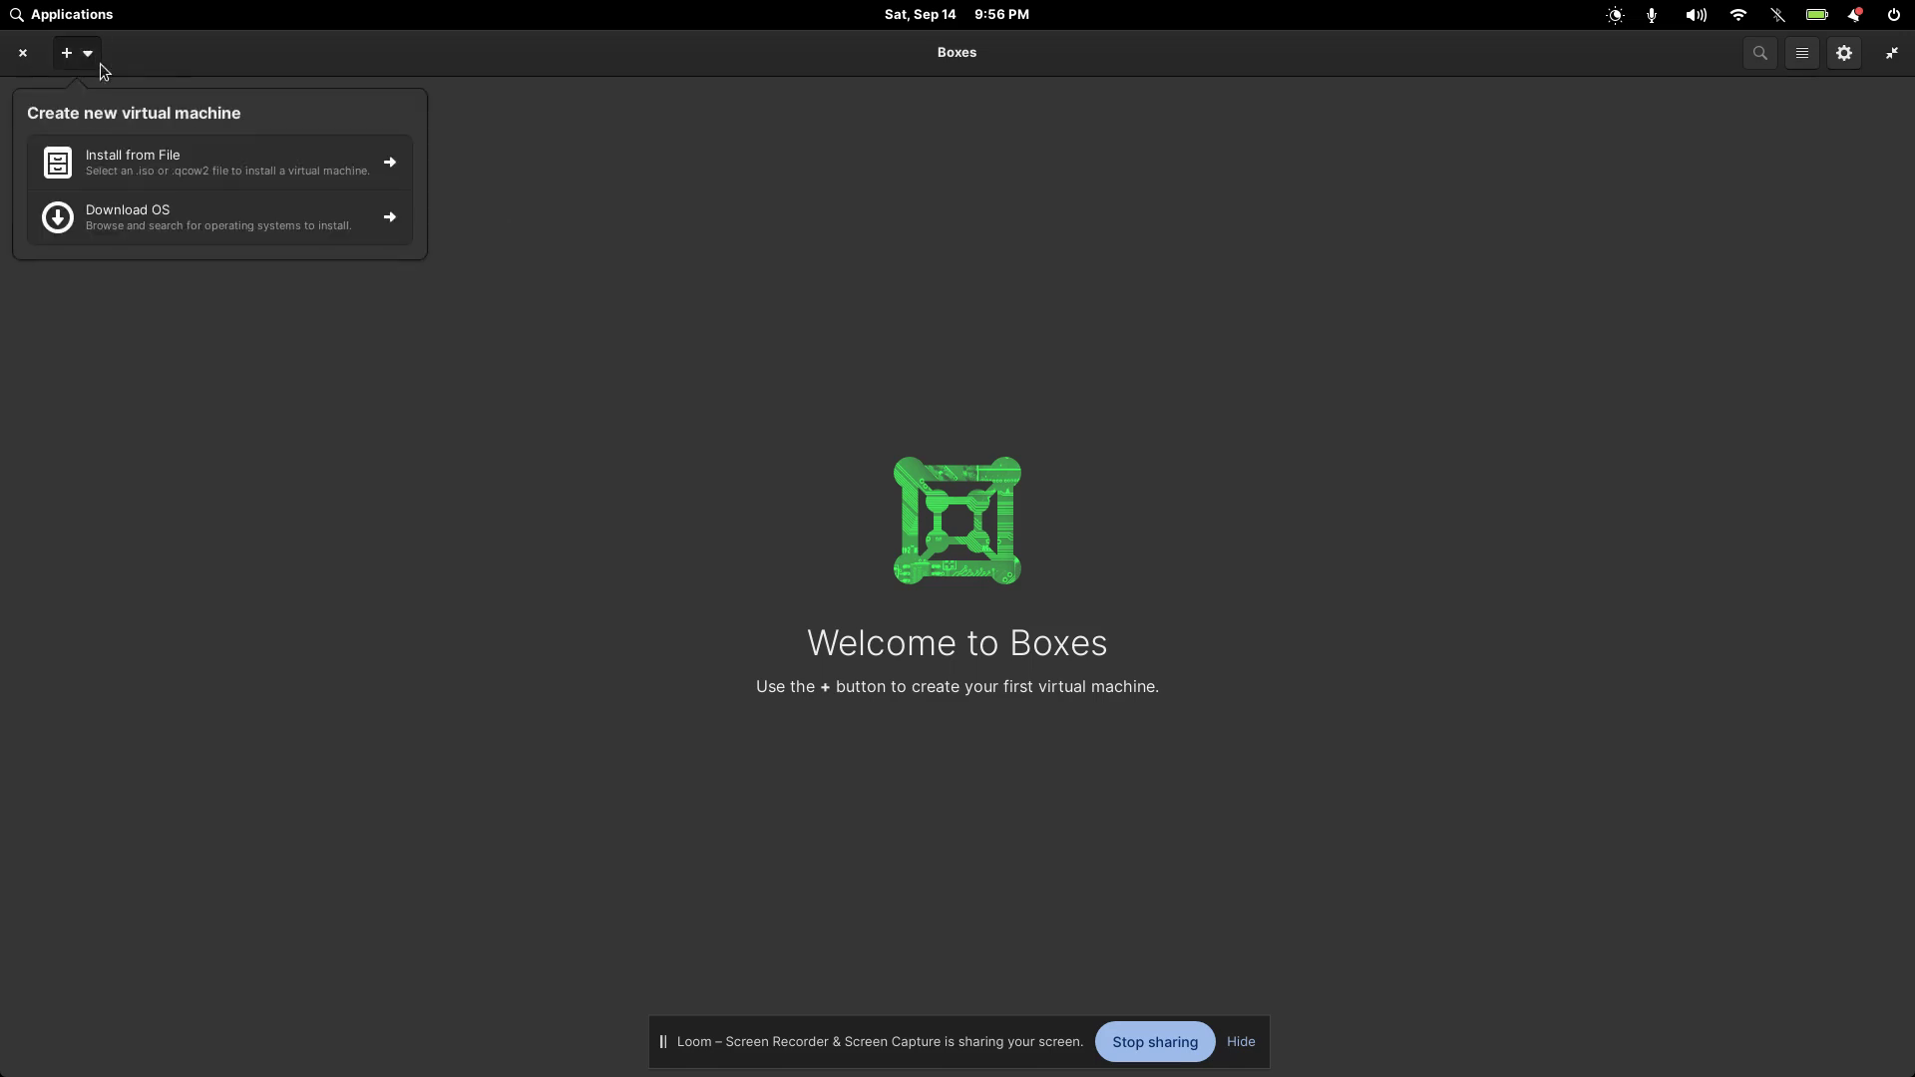
pyautogui.click(392, 163)
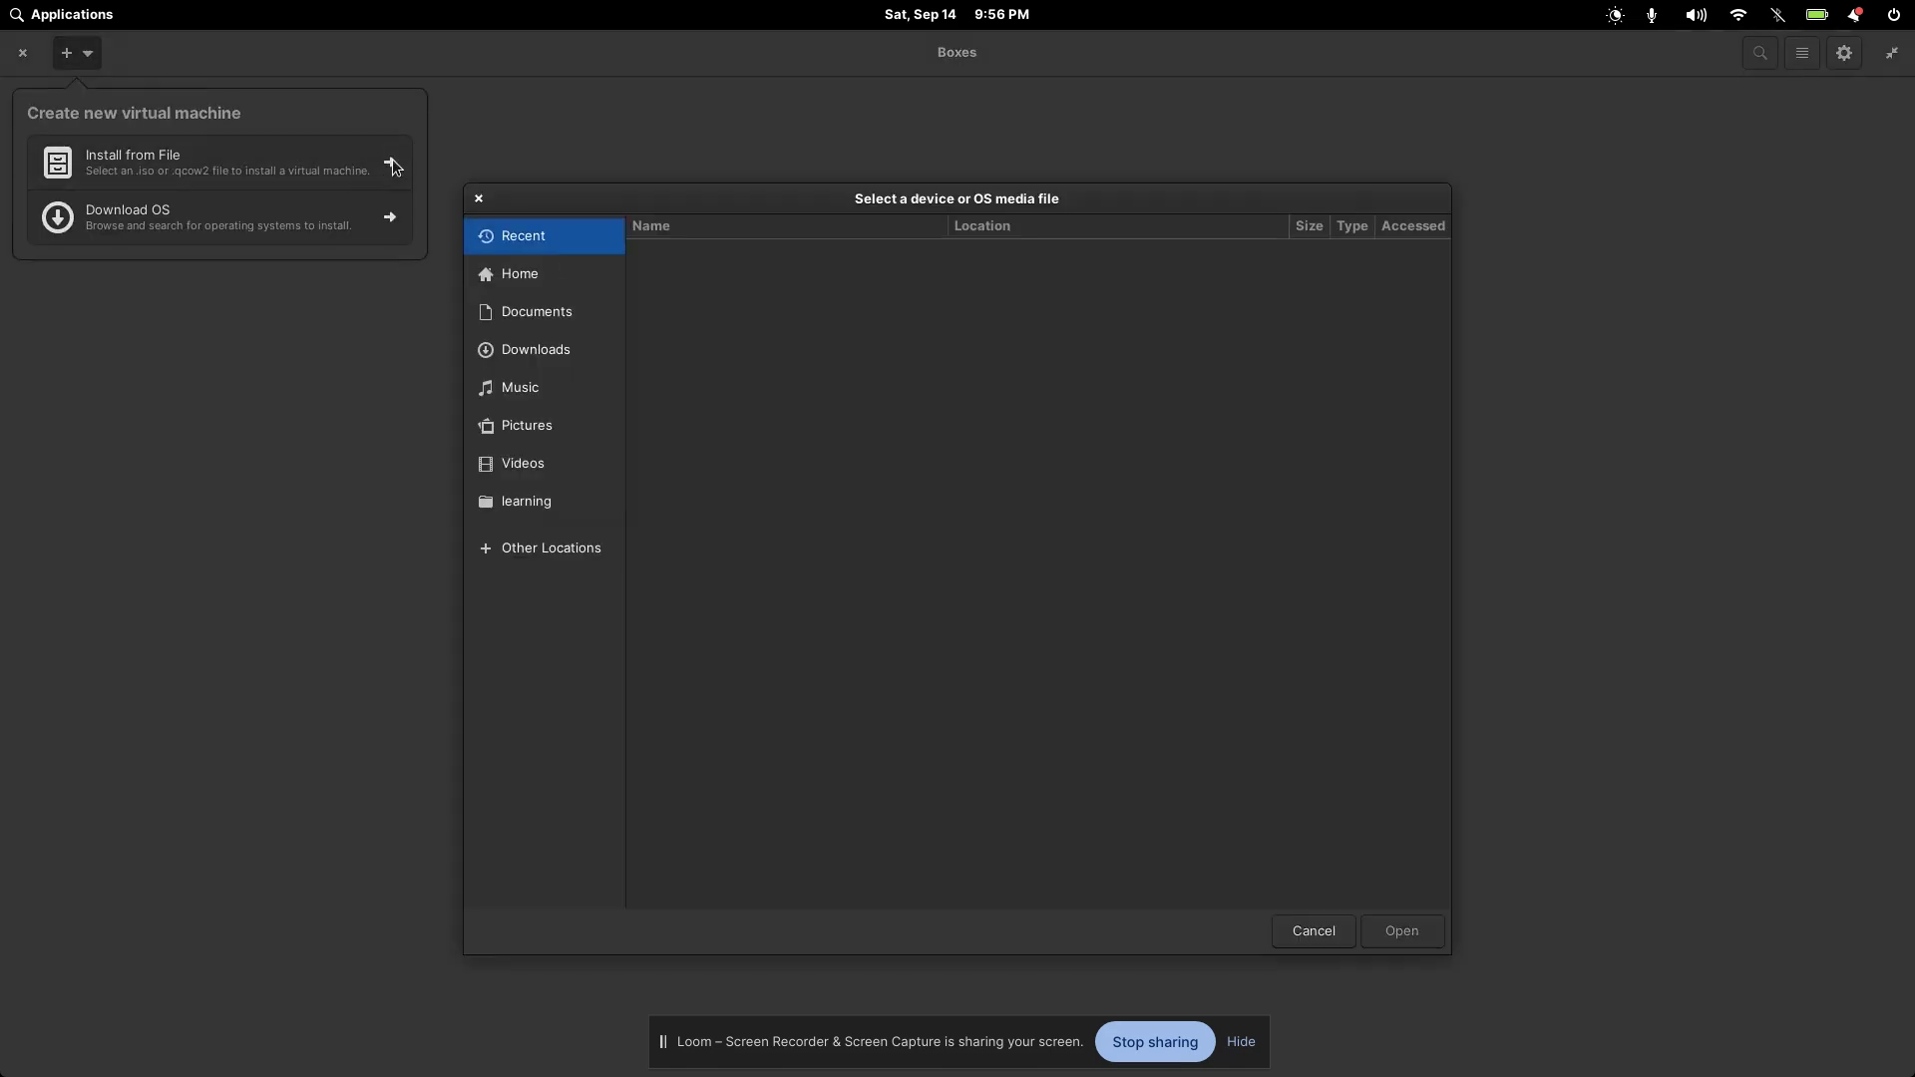
pyautogui.click(561, 319)
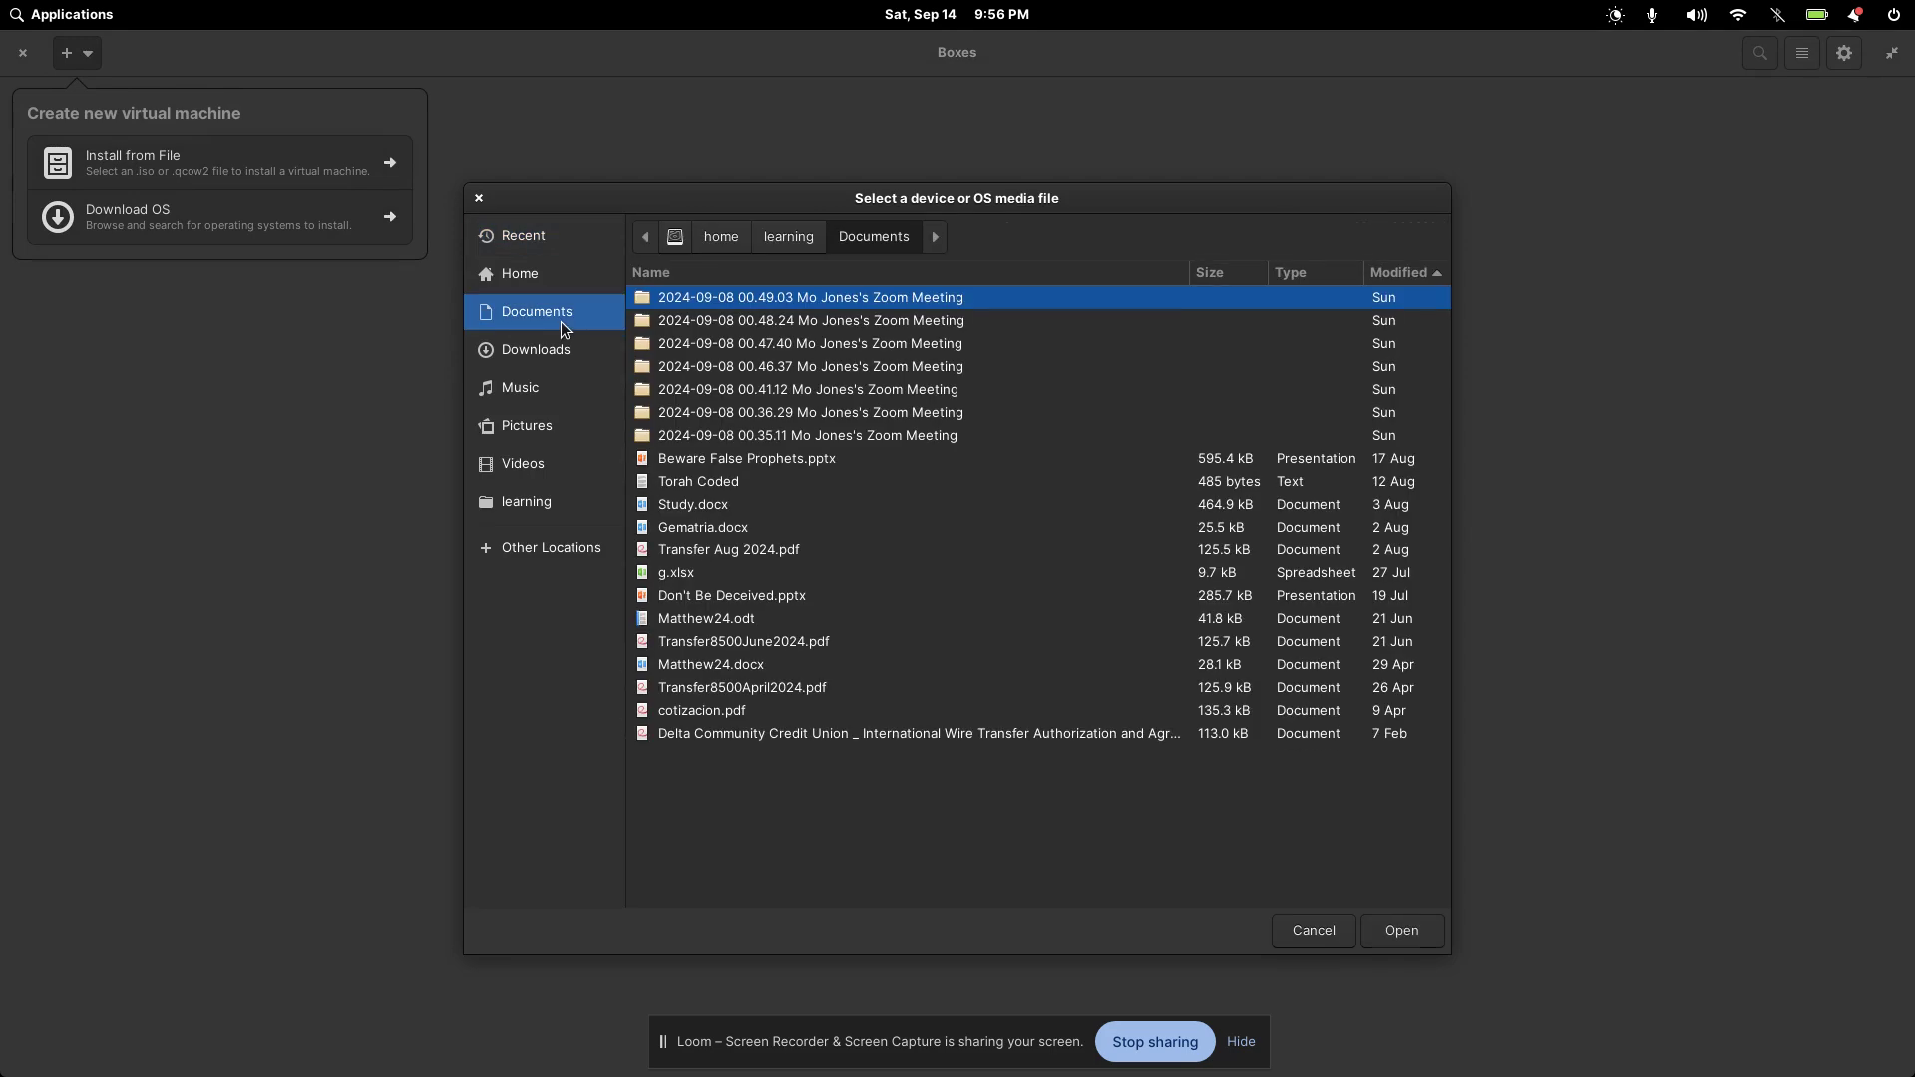
pyautogui.click(544, 352)
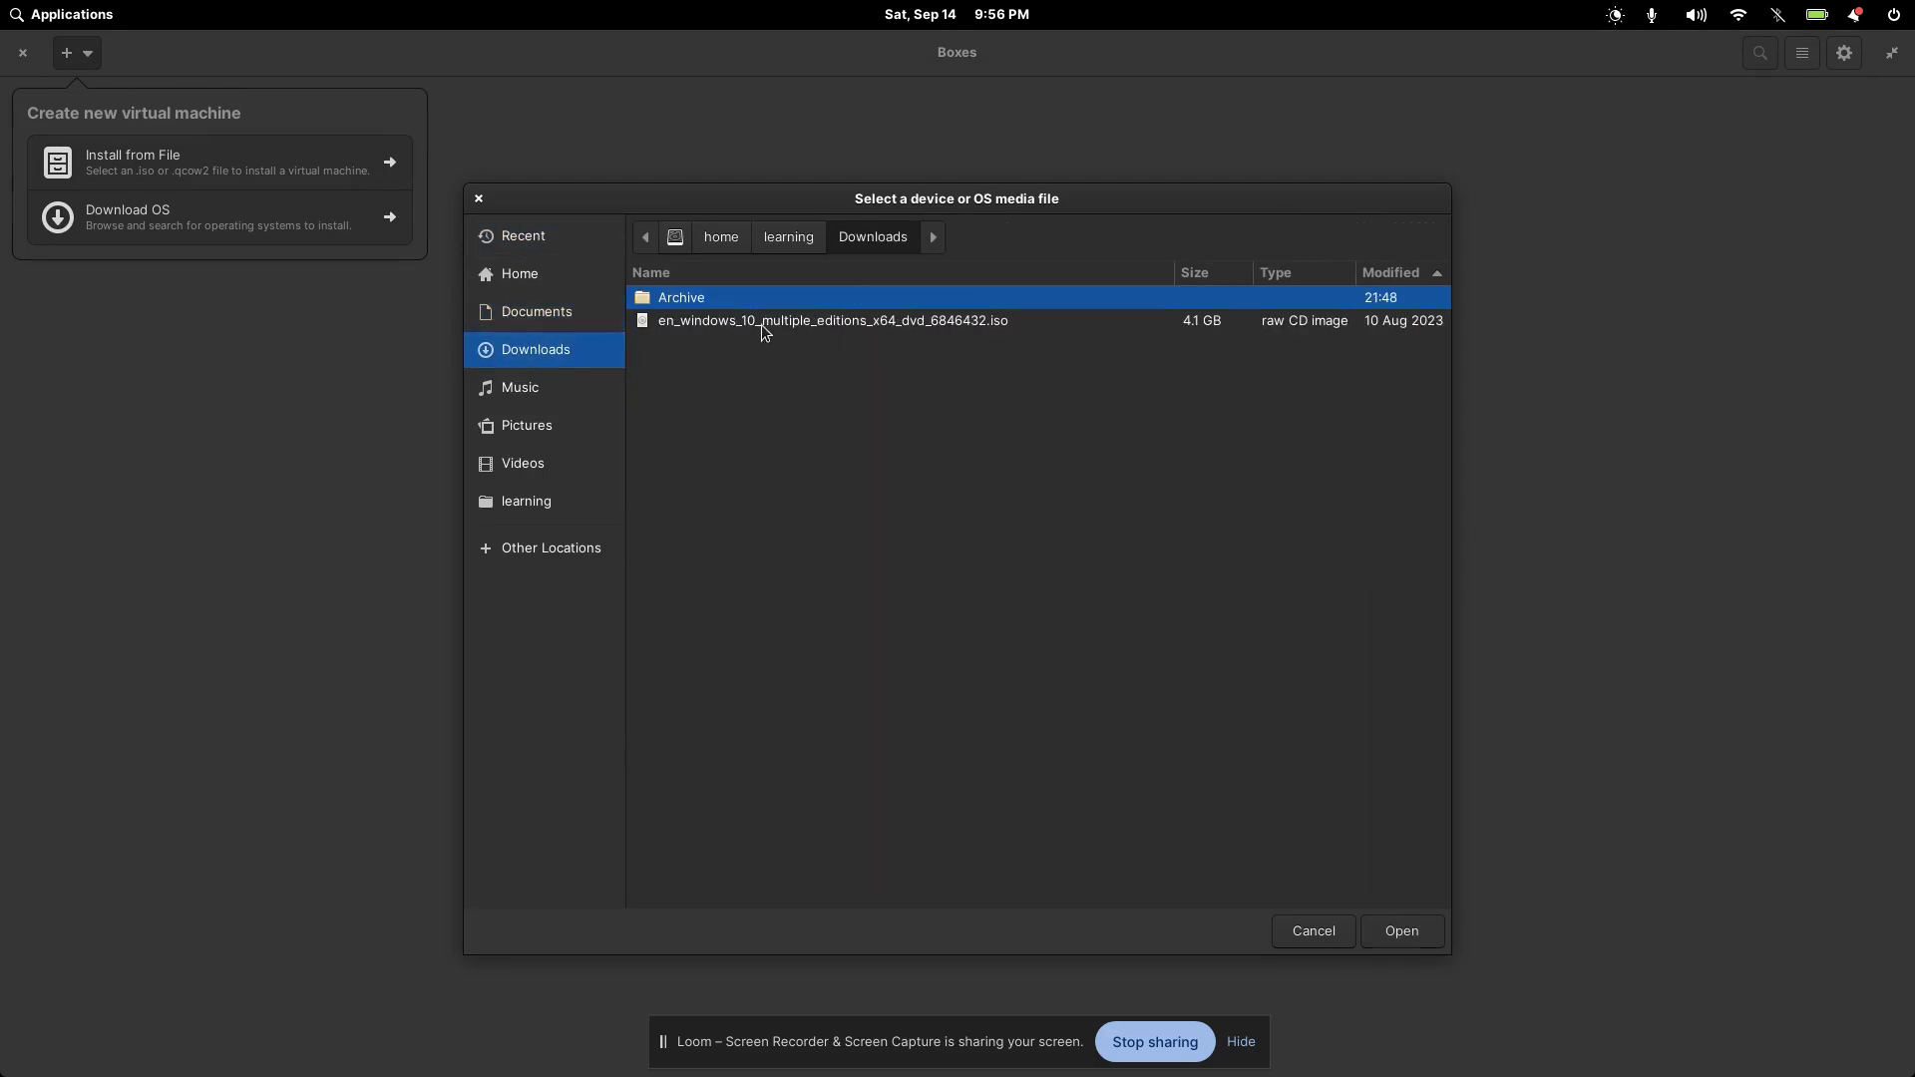
pyautogui.click(841, 325)
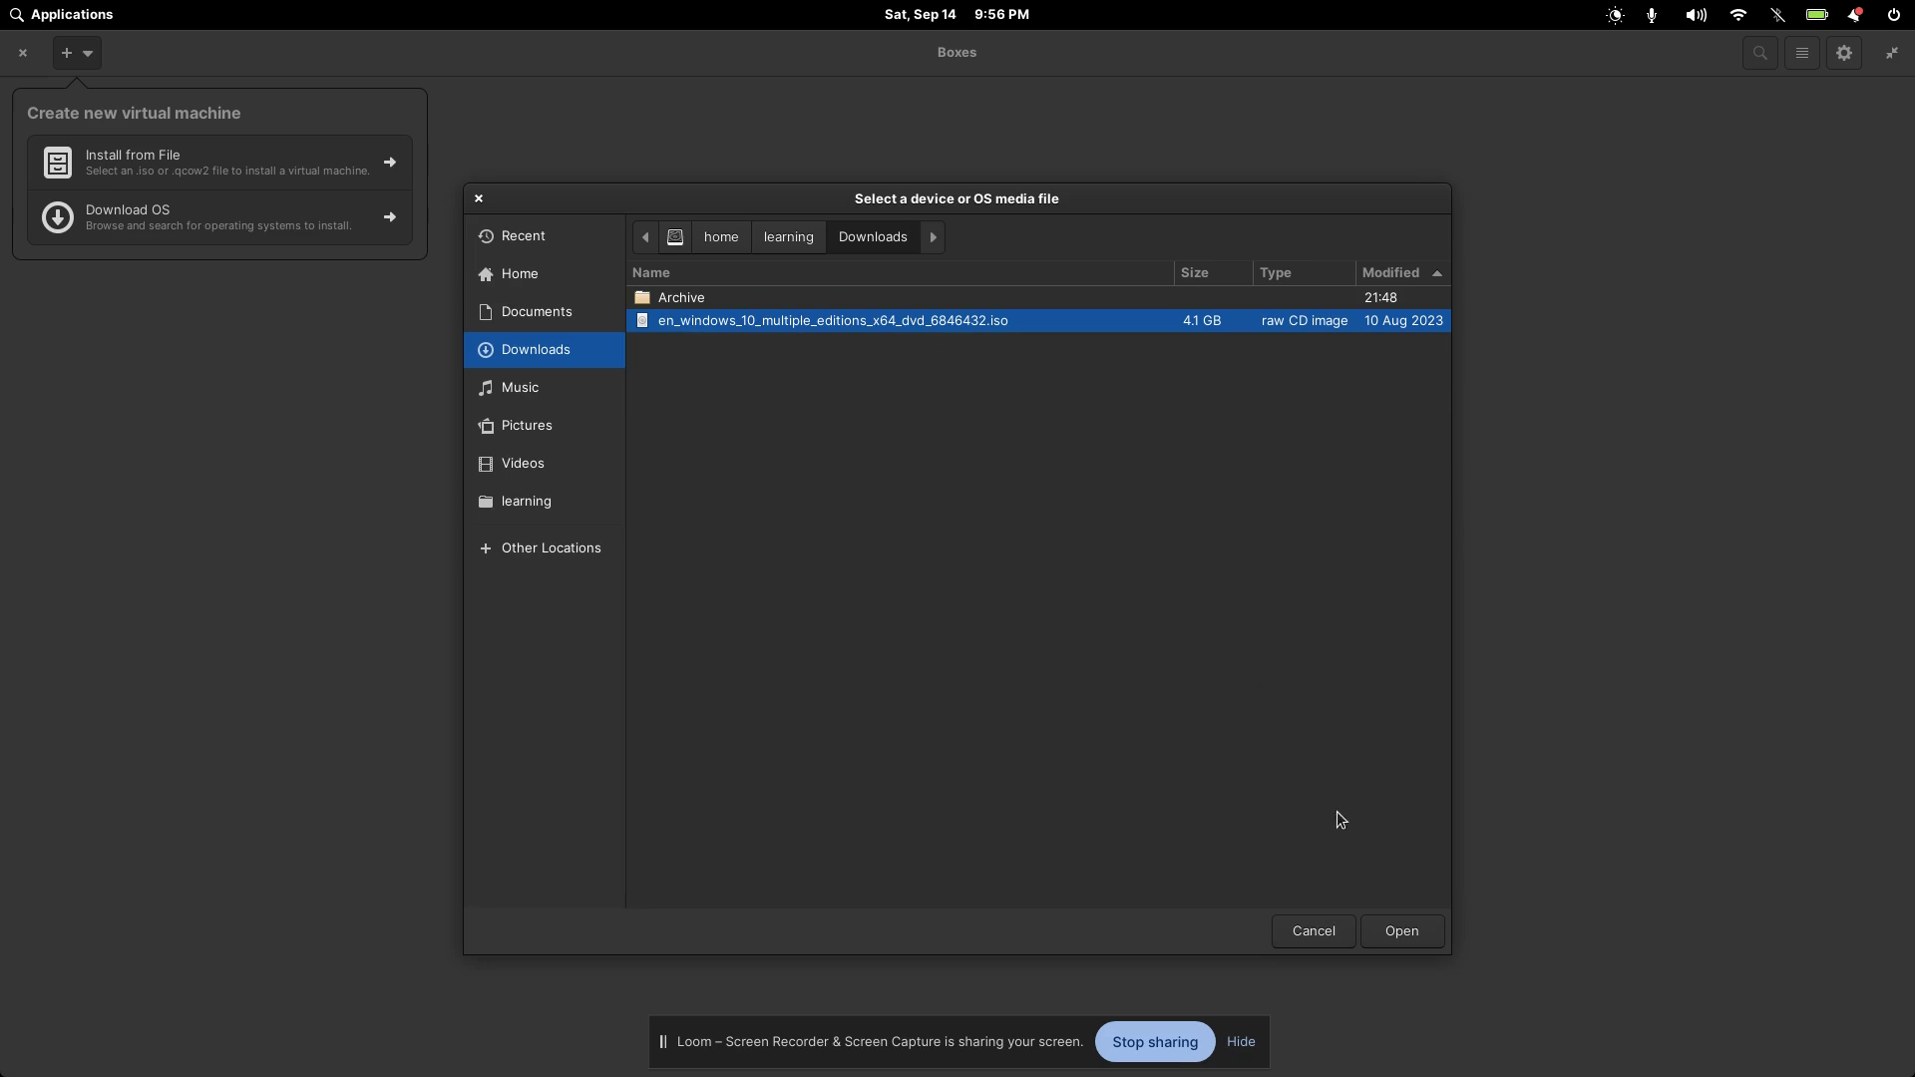
pyautogui.click(1399, 938)
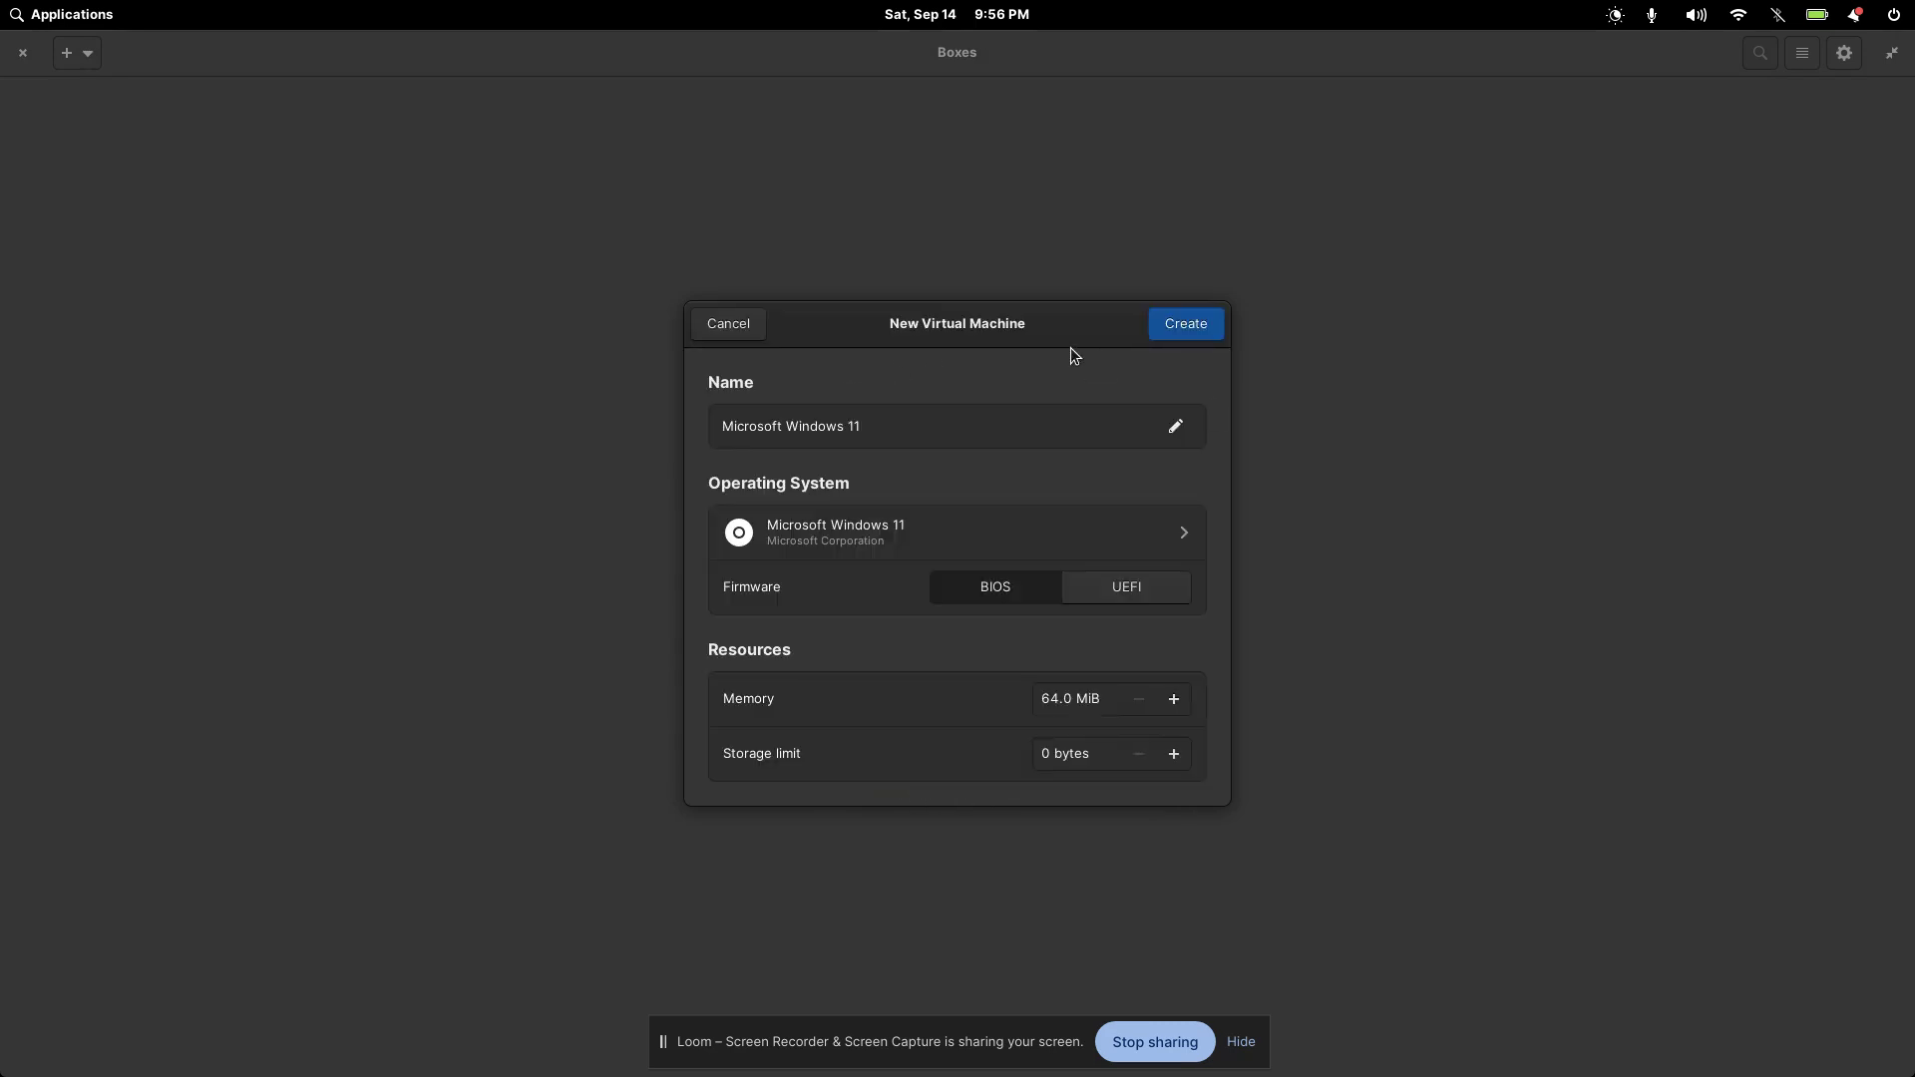
# - Rename the new machine to 'Microsoft Windows 10'
pyautogui.moveTo(1028, 326); pyautogui.dragTo(1022, 262)
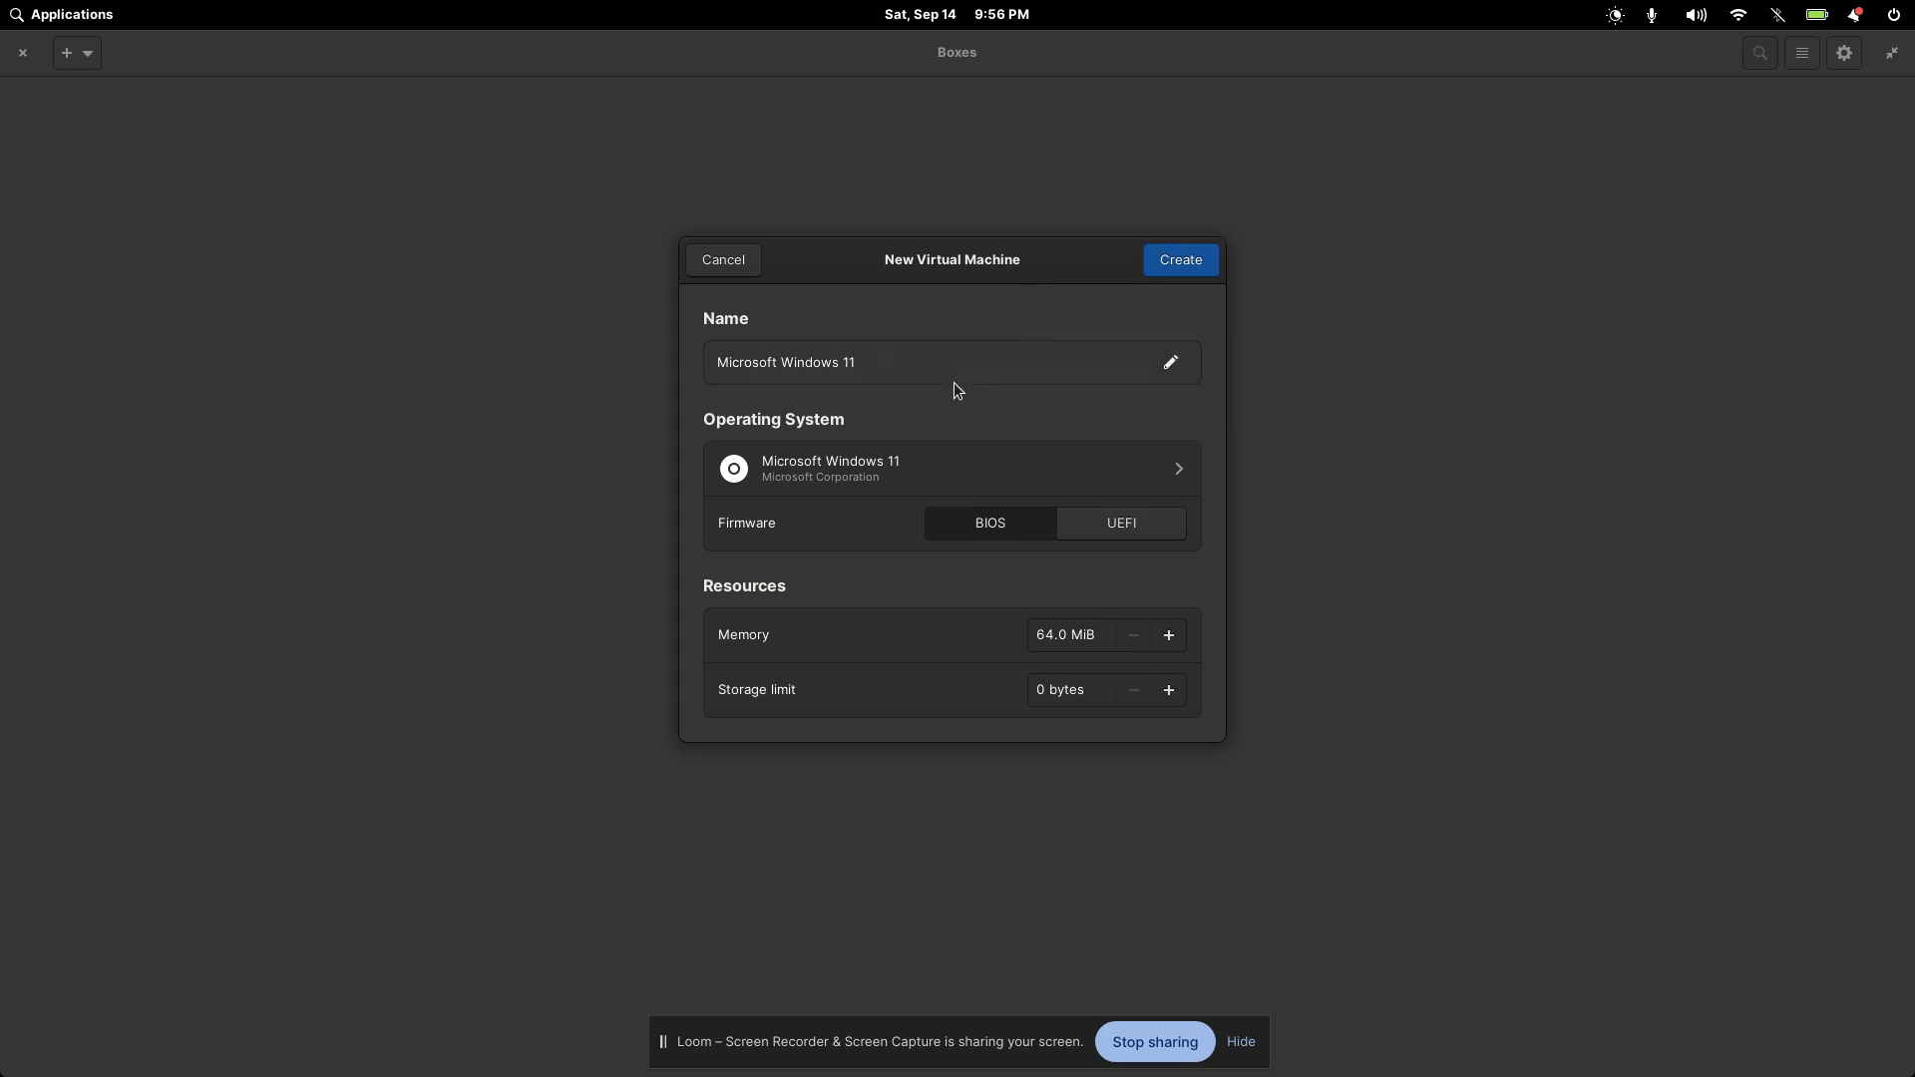
pyautogui.click(875, 364)
pyautogui.press('BackSpace')
pyautogui.write('0')
# - Raise the machine's memory to 6.0 GiB
pyautogui.click(1169, 635)
pyautogui.click(1169, 635)
pyautogui.click(1169, 635)
pyautogui.click(1169, 635)
pyautogui.click(1168, 635)
pyautogui.click(1174, 646)
pyautogui.click(1175, 646)
pyautogui.click(1175, 642)
pyautogui.click(1175, 641)
pyautogui.click(1175, 641)
# - Set the storage limit to 20.0 GiB and create the machine
pyautogui.click(1171, 695)
pyautogui.click(1171, 696)
pyautogui.click(1169, 690)
pyautogui.click(1169, 690)
pyautogui.click(1169, 690)
pyautogui.click(1169, 690)
pyautogui.click(1169, 690)
pyautogui.click(1134, 691)
pyautogui.click(1134, 690)
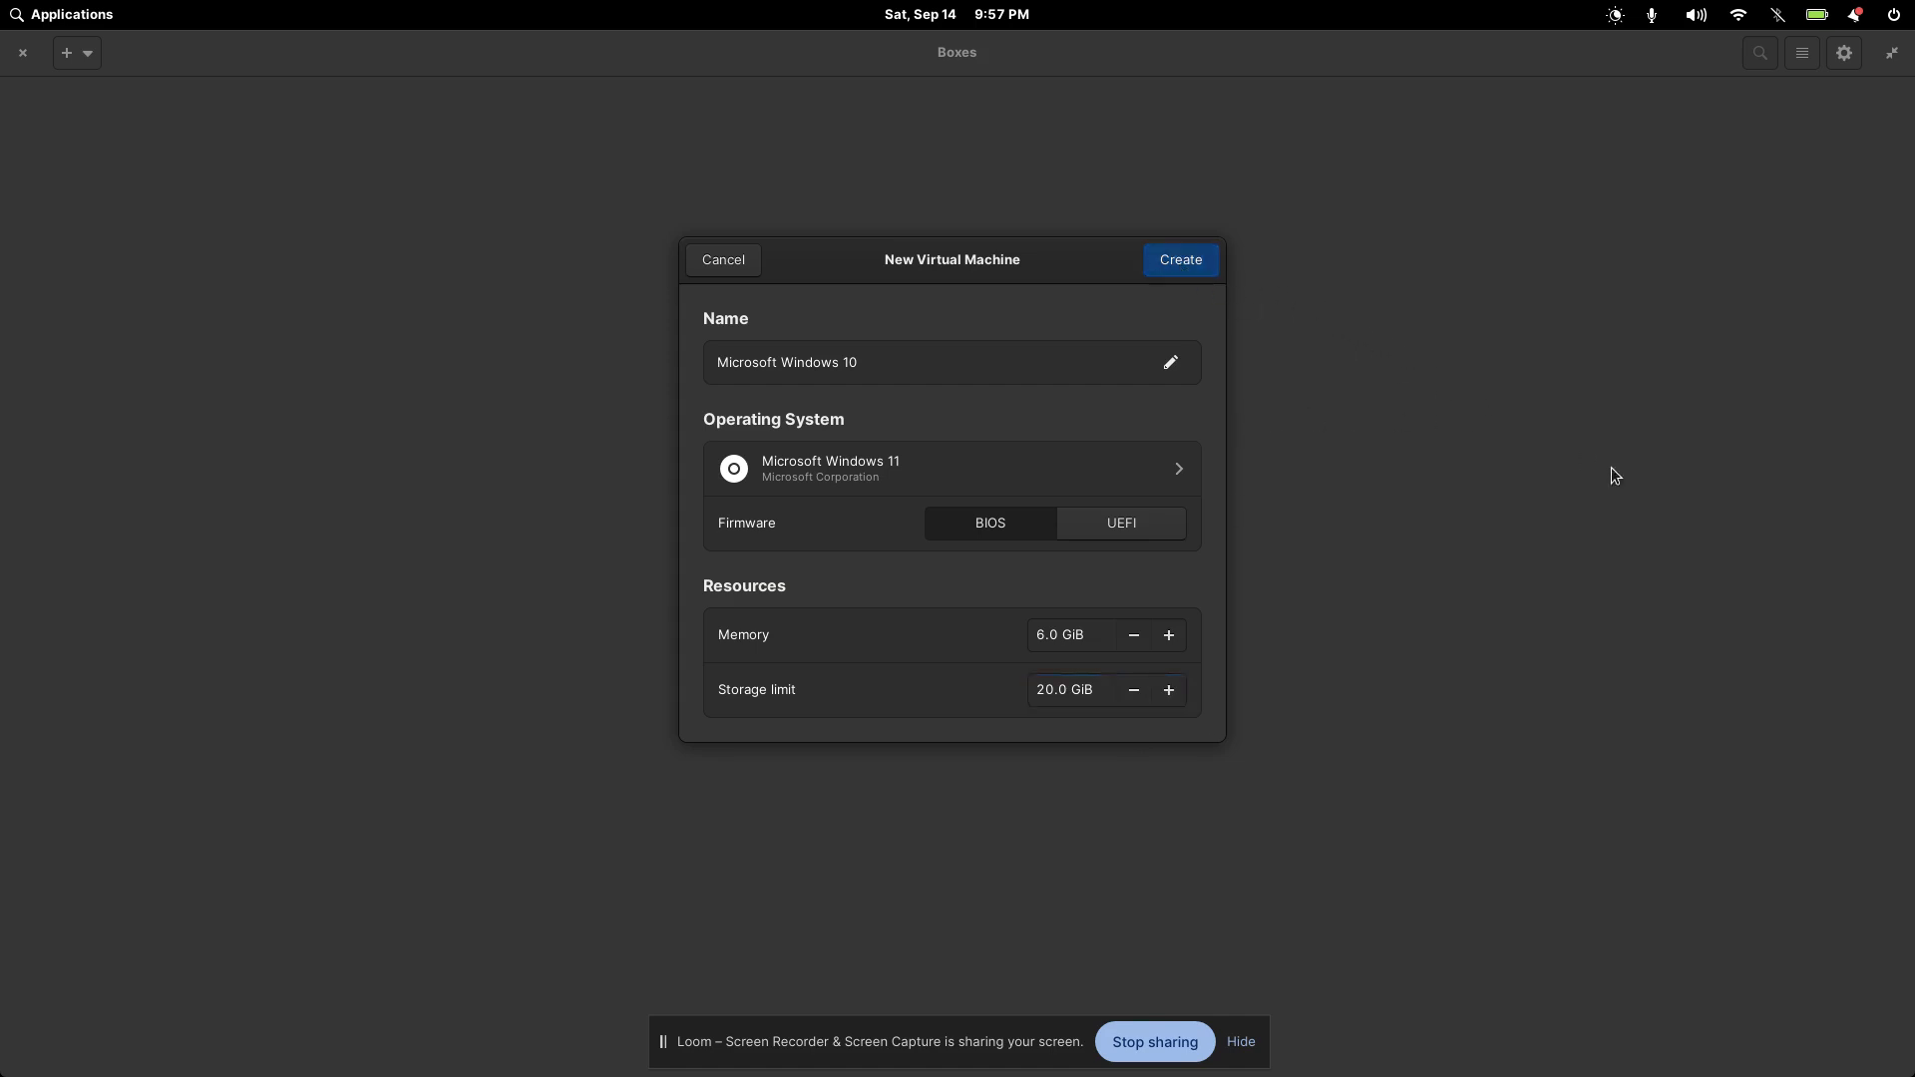
pyautogui.press('Return')
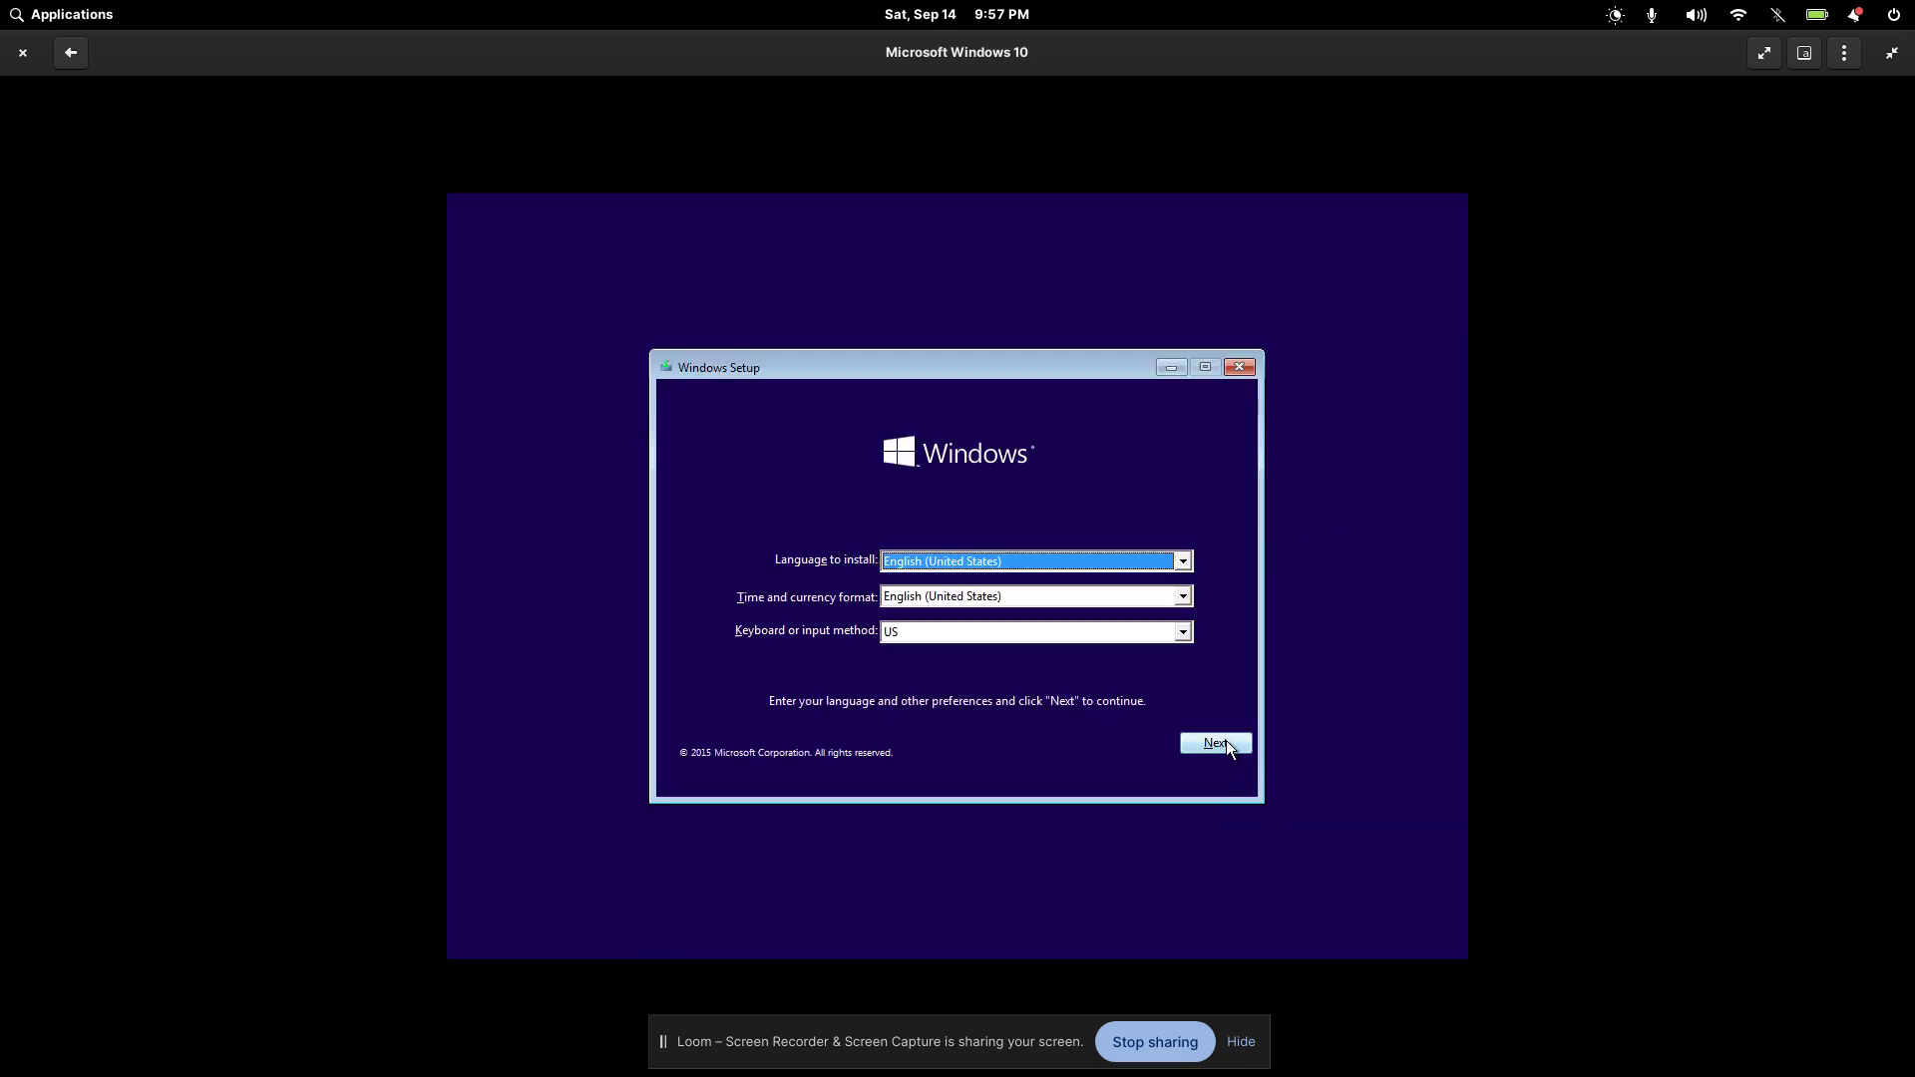
# - Run Windows Setup with default language, no product key, Windows 10 Pro, license accepted, Custom install
pyautogui.click(1227, 741)
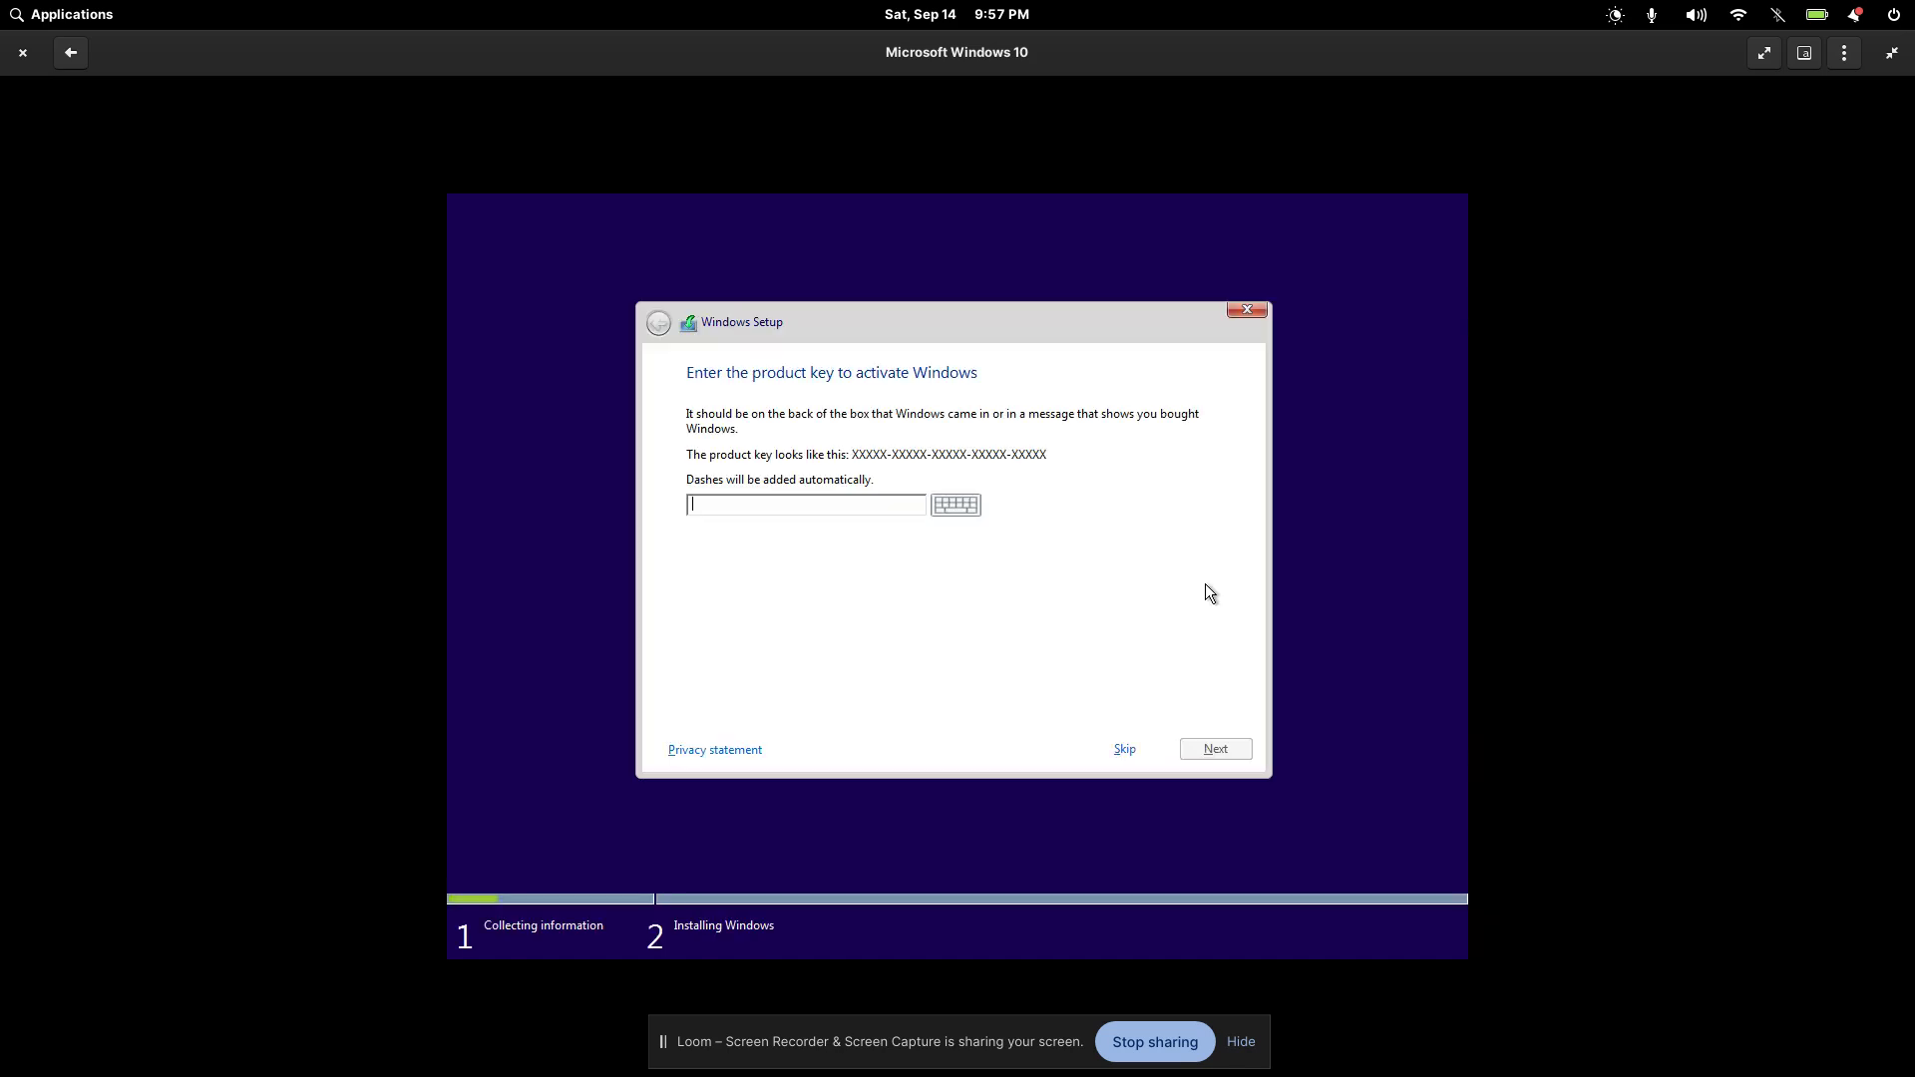
pyautogui.click(1127, 750)
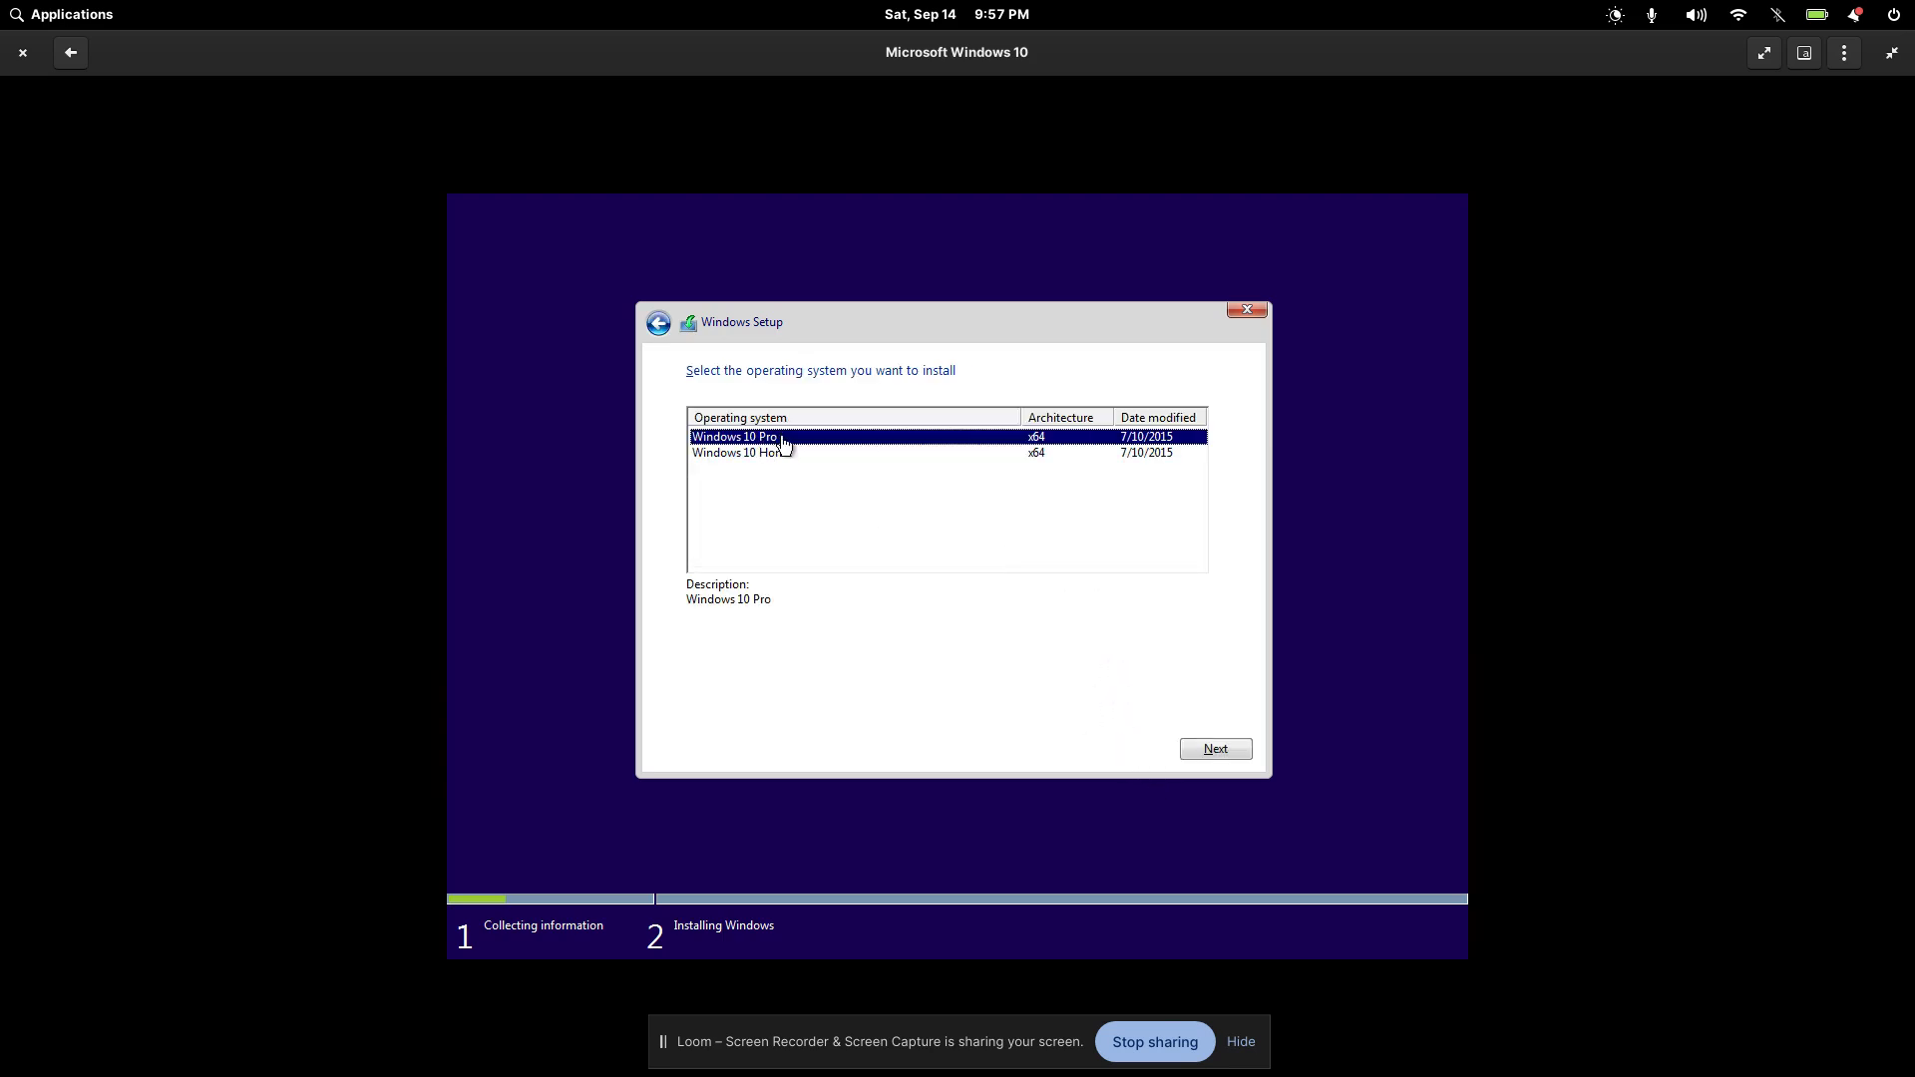
pyautogui.click(1223, 752)
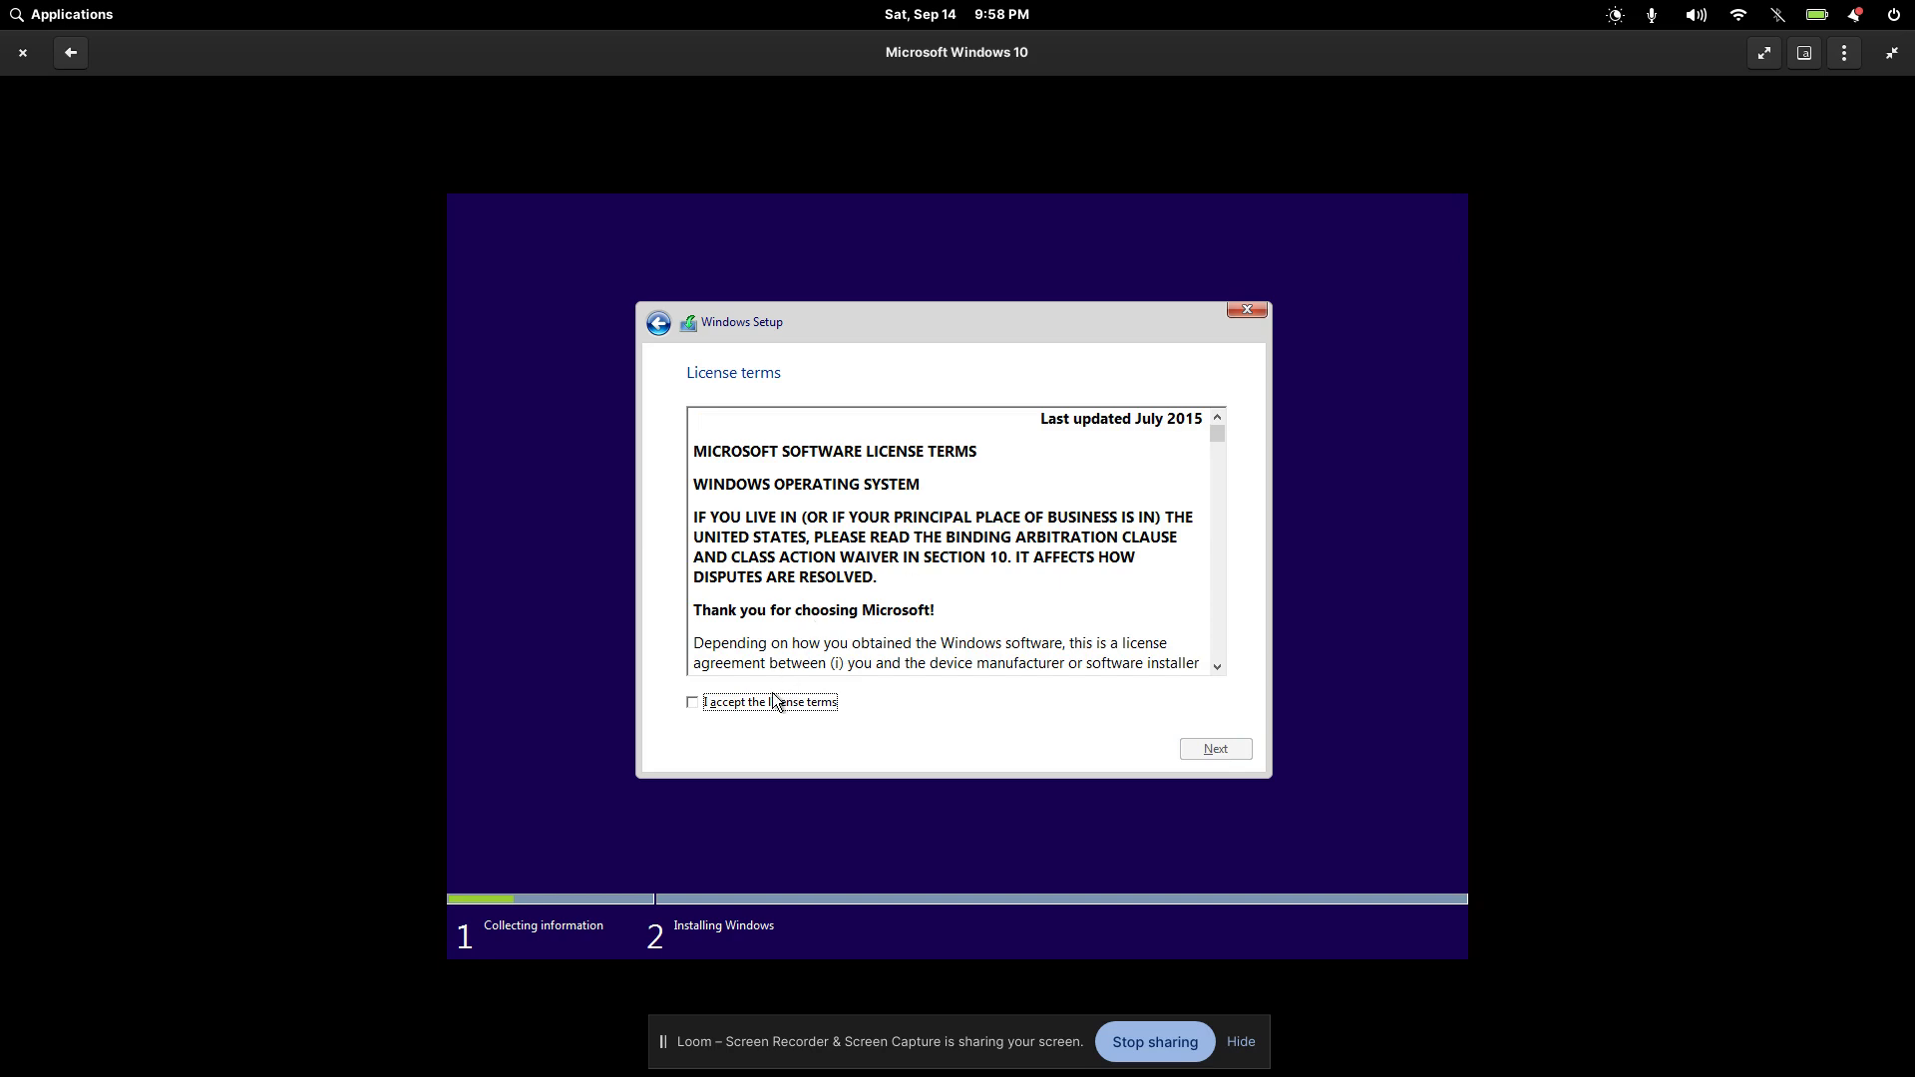
pyautogui.click(764, 704)
pyautogui.click(1223, 750)
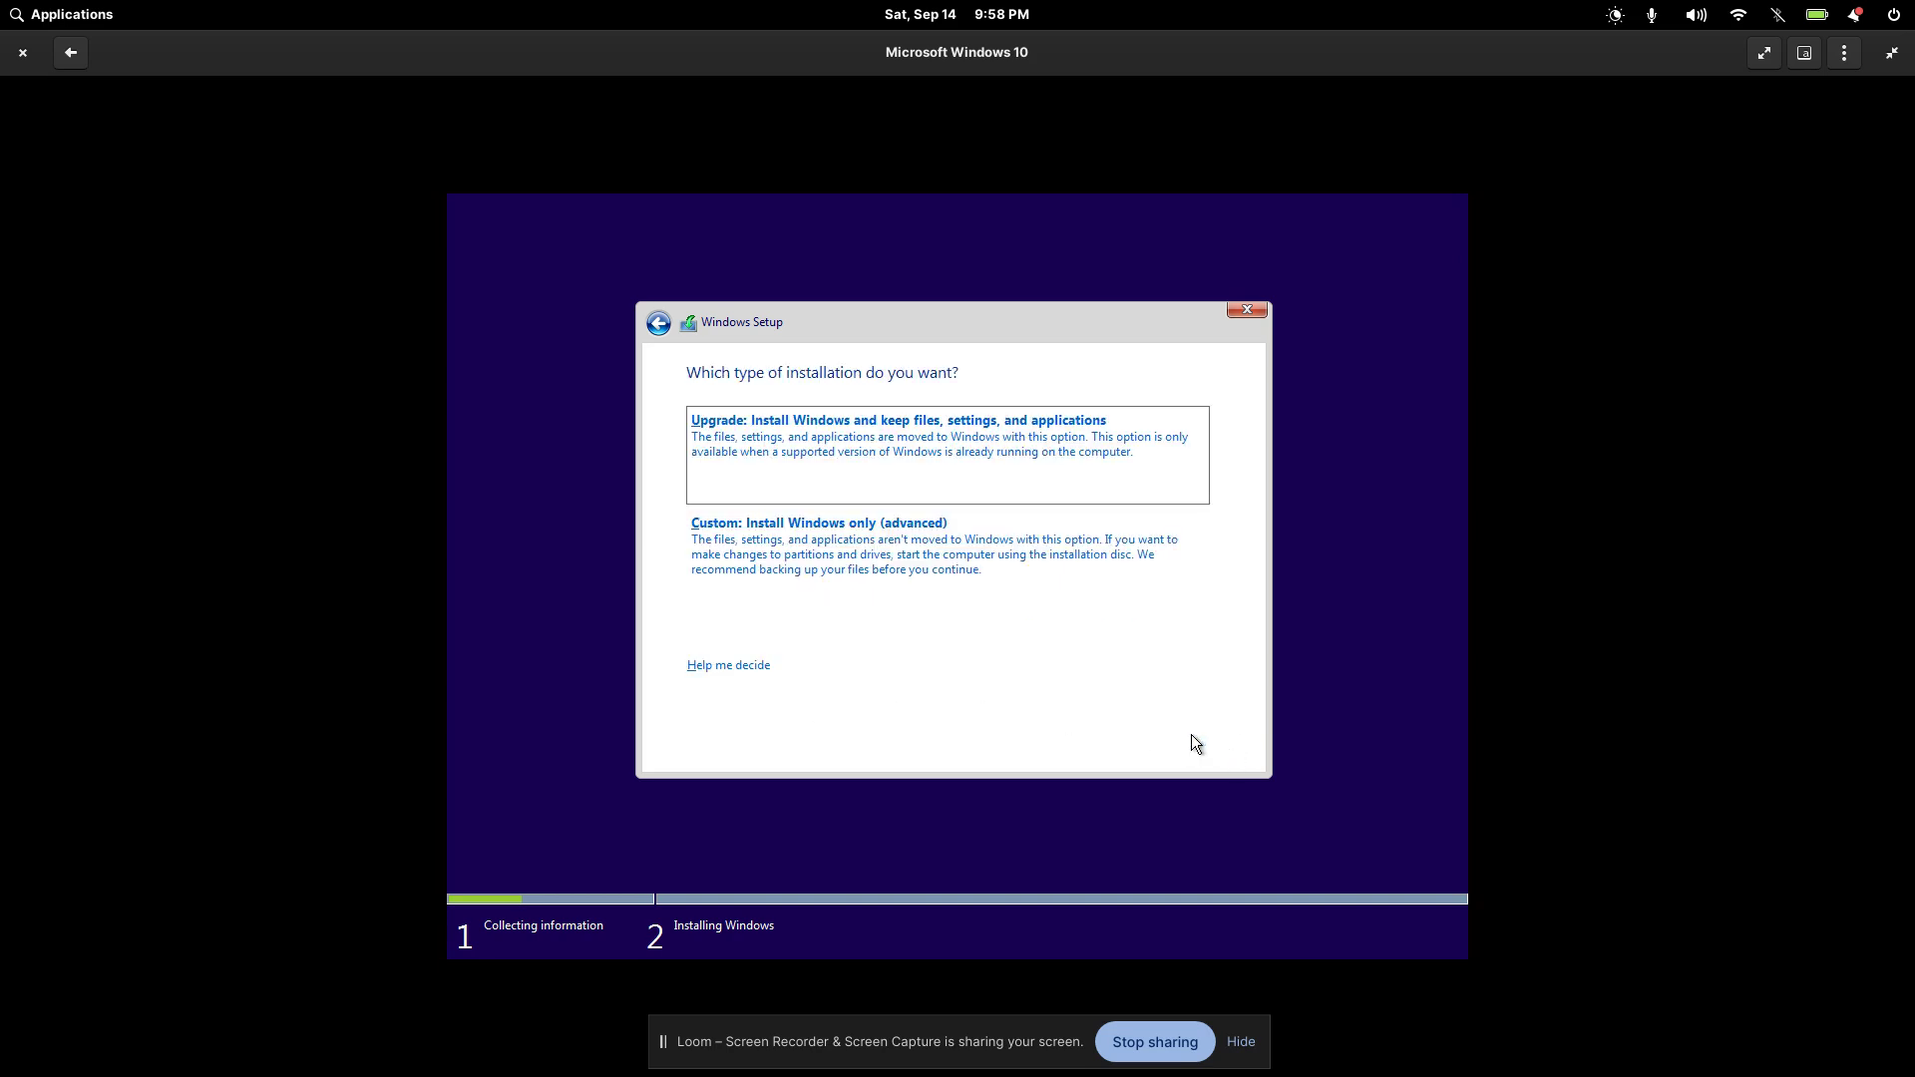
pyautogui.click(918, 539)
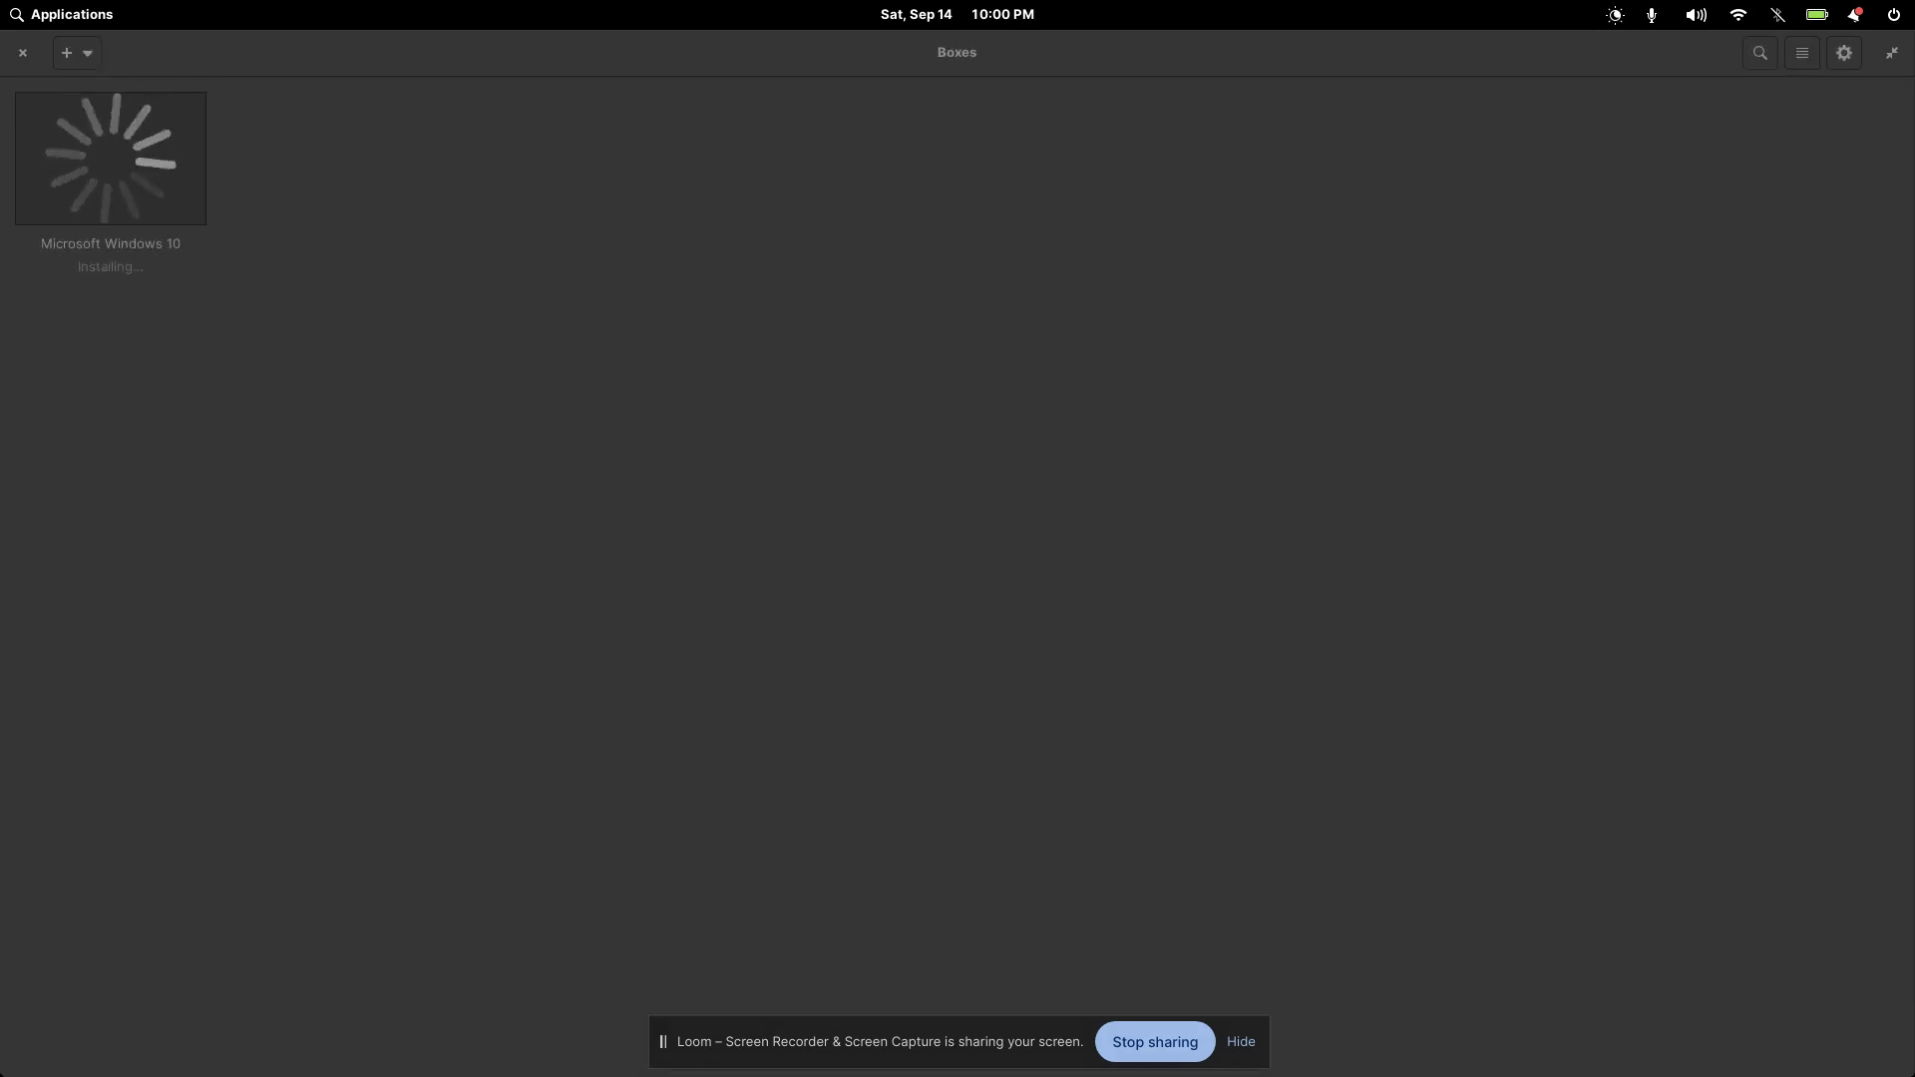
# - Unmaximize the Boxes window, then maximize it again over the machine collection
pyautogui.moveTo(1306, 49); pyautogui.dragTo(1082, 113)
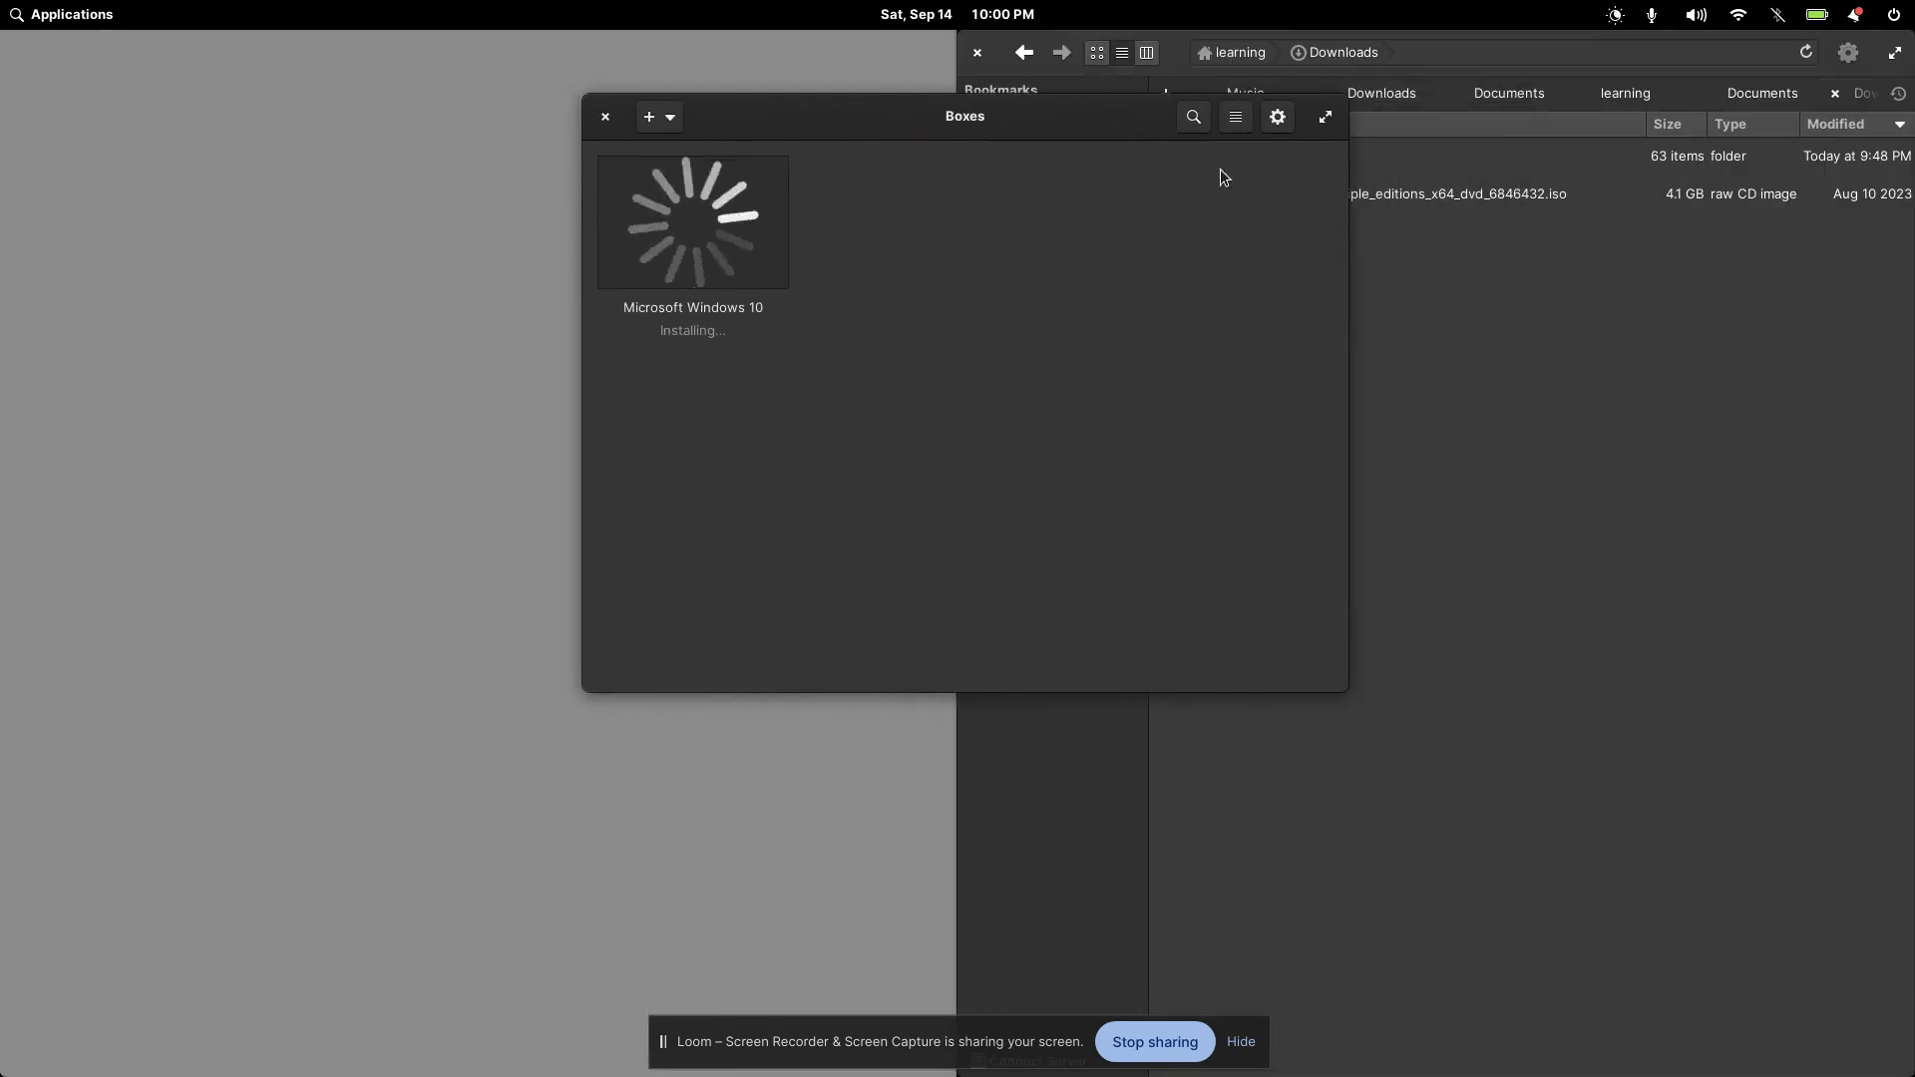
pyautogui.click(1324, 117)
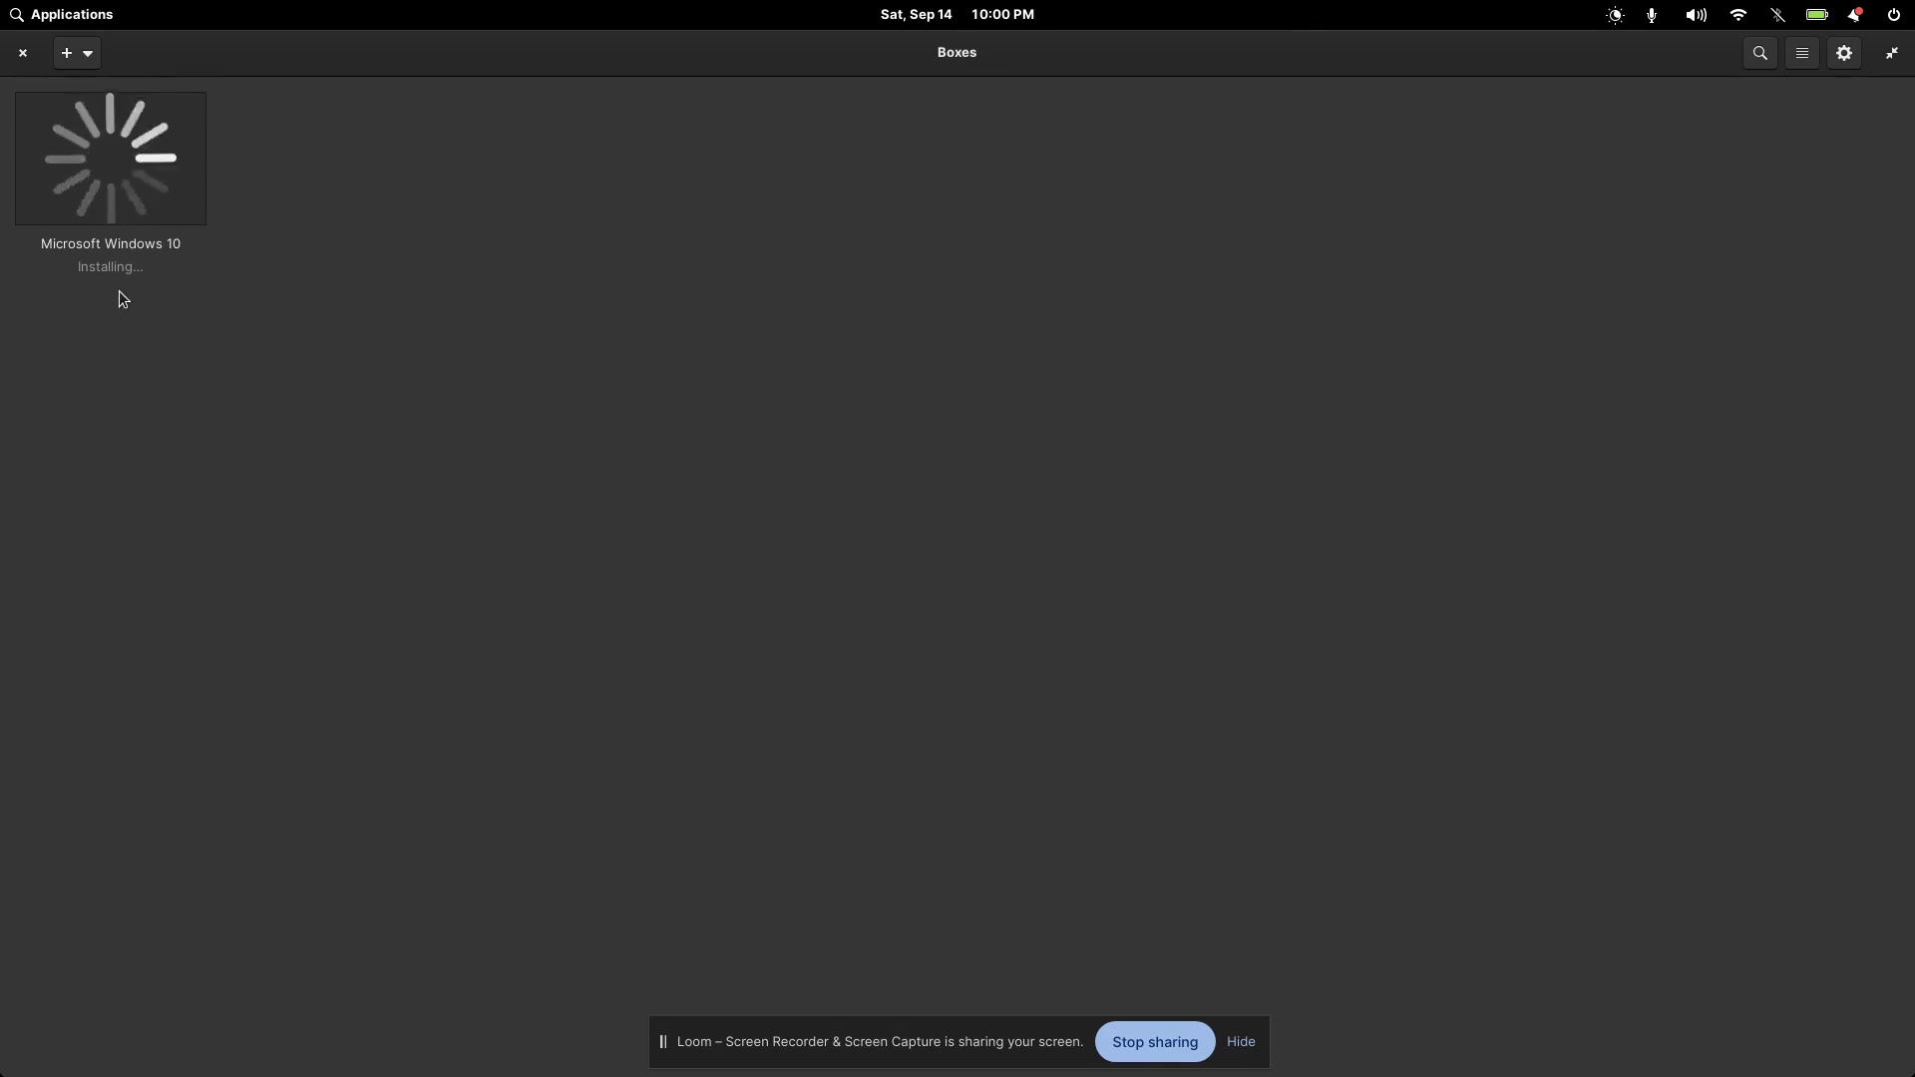
# - Open the Microsoft Windows 10 machine's display to watch Windows boot
pyautogui.click(134, 187)
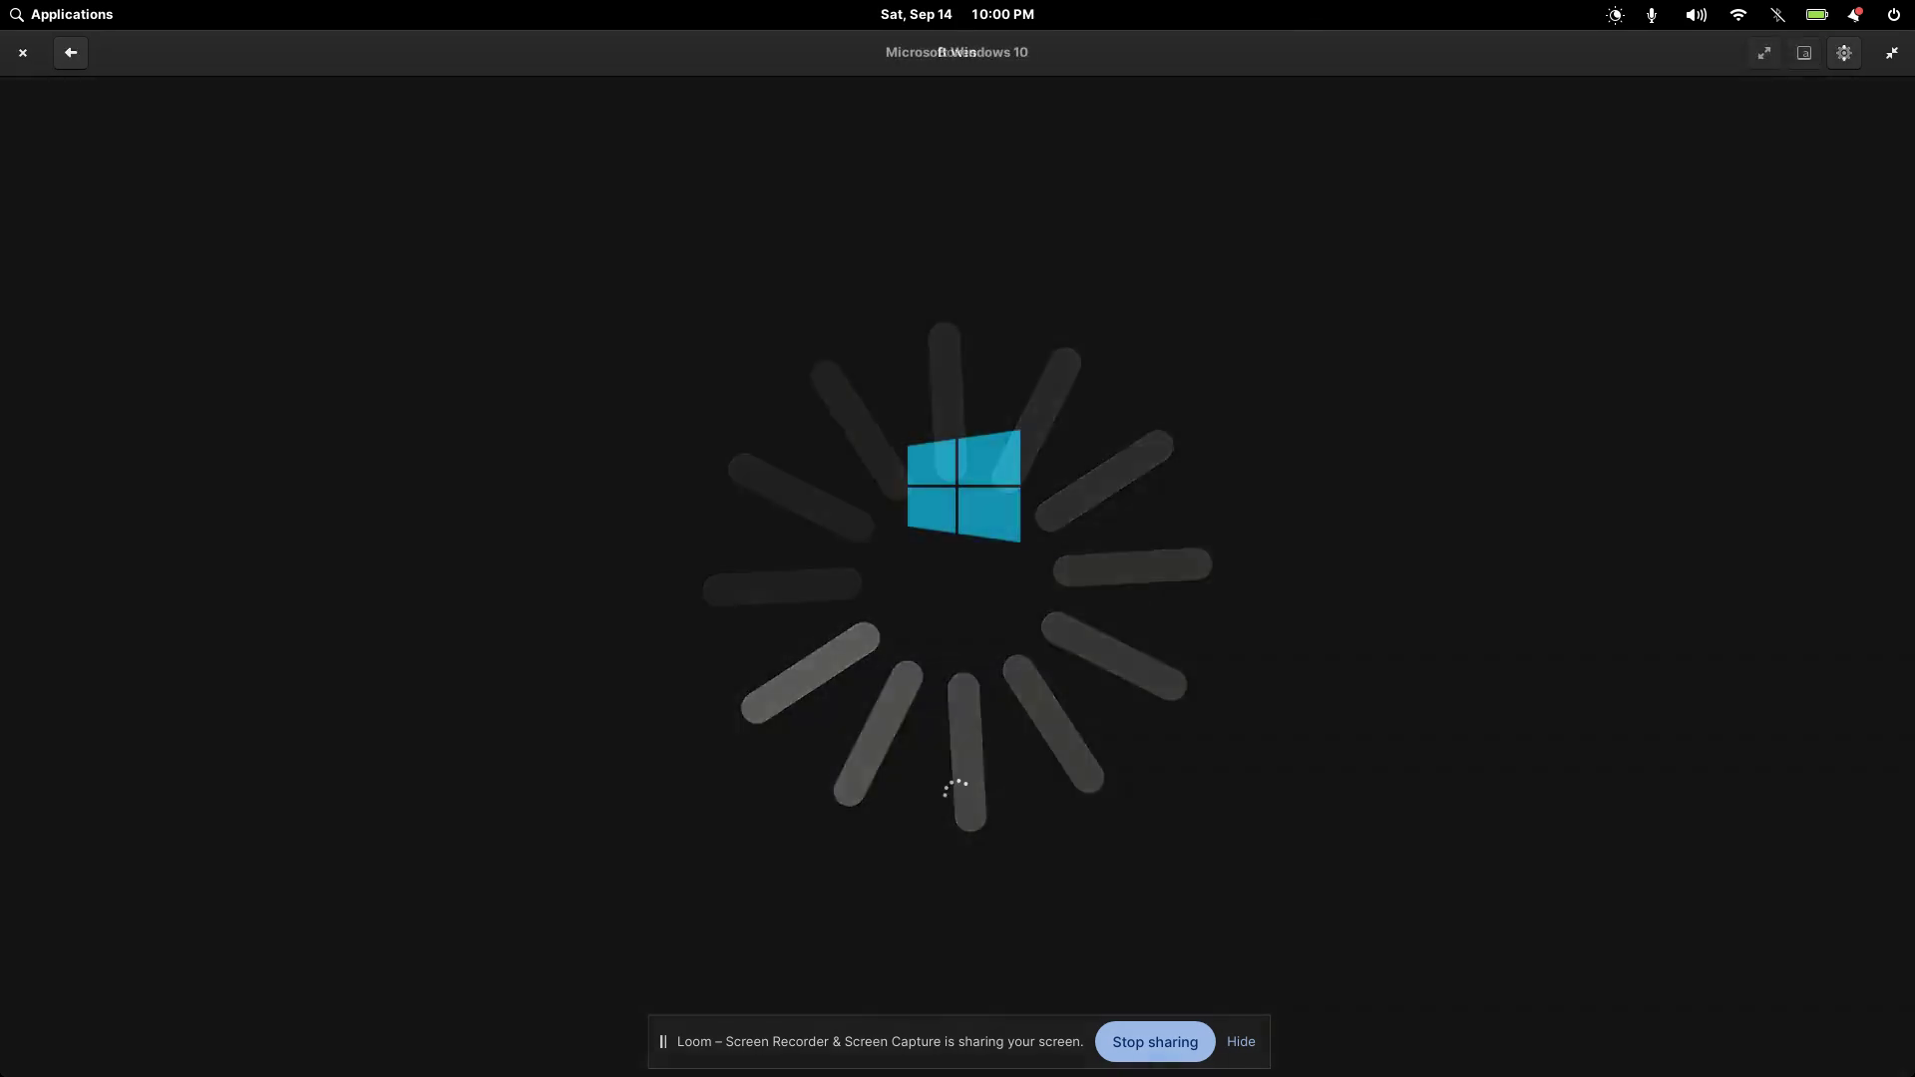